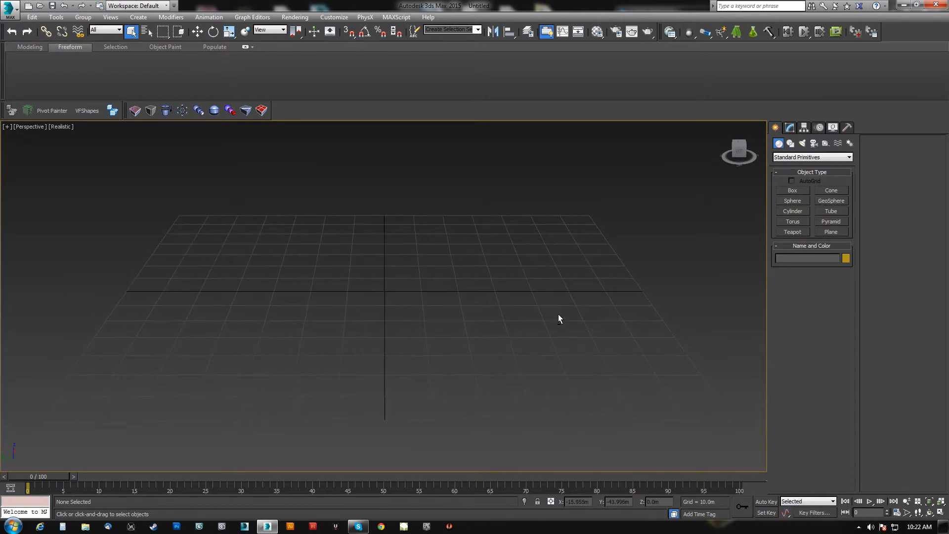
{"action": "middle_click_drag", "start_coordinate": [409, 365], "coordinate": [411, 303]}
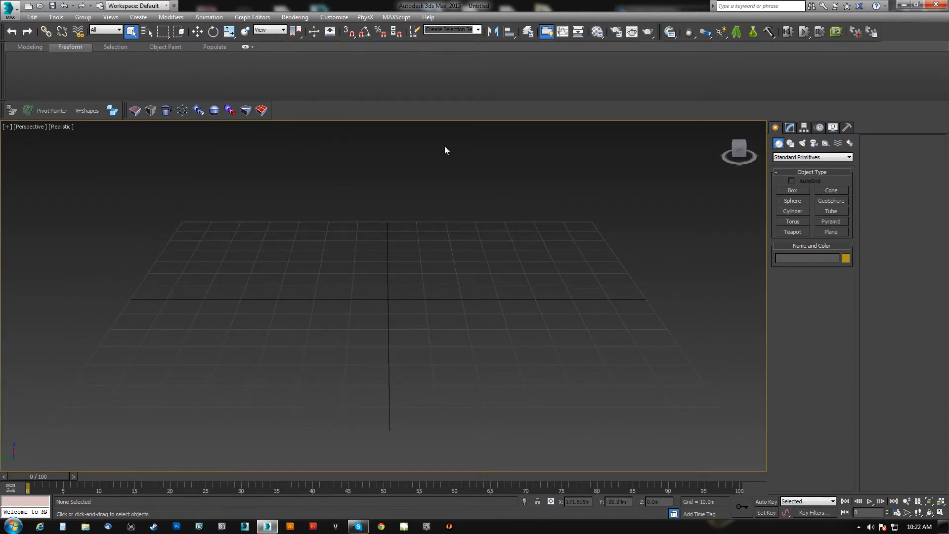
{"action": "middle_click_drag", "start_coordinate": [490, 277], "coordinate": [488, 259]}
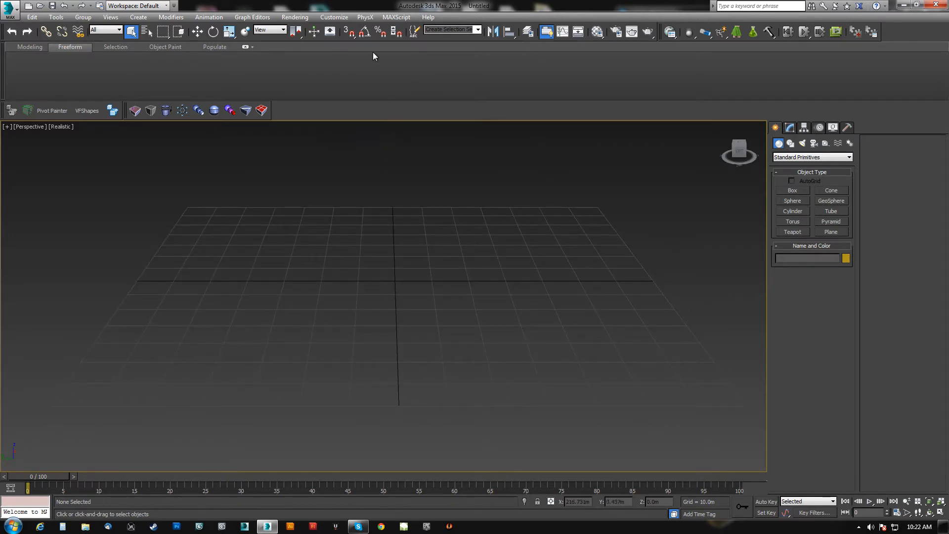
Open the general preferences, review the Scene Undo levels setting, and accept the dialog.
{"action": "left_click", "coordinate": [334, 17]}
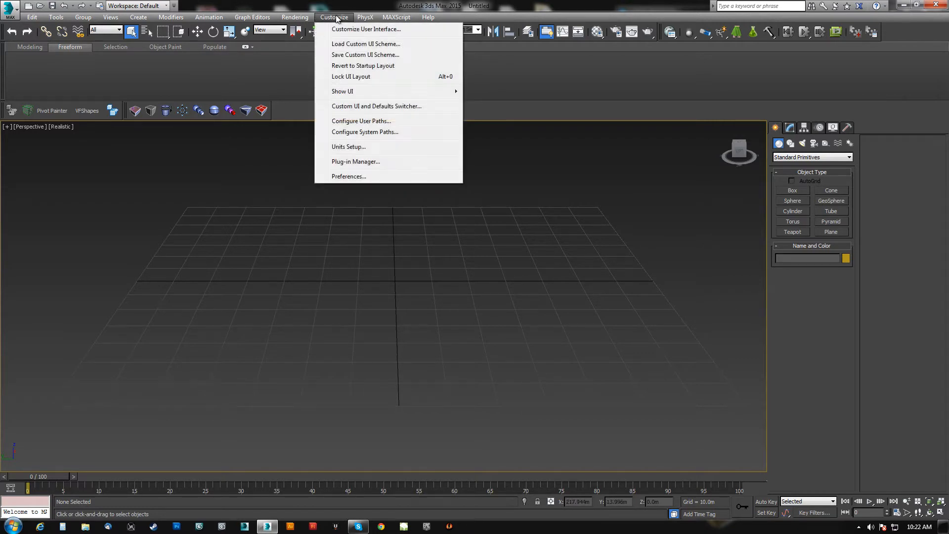
{"action": "left_click", "coordinate": [346, 176]}
{"action": "left_click_drag", "start_coordinate": [544, 111], "coordinate": [470, 140]}
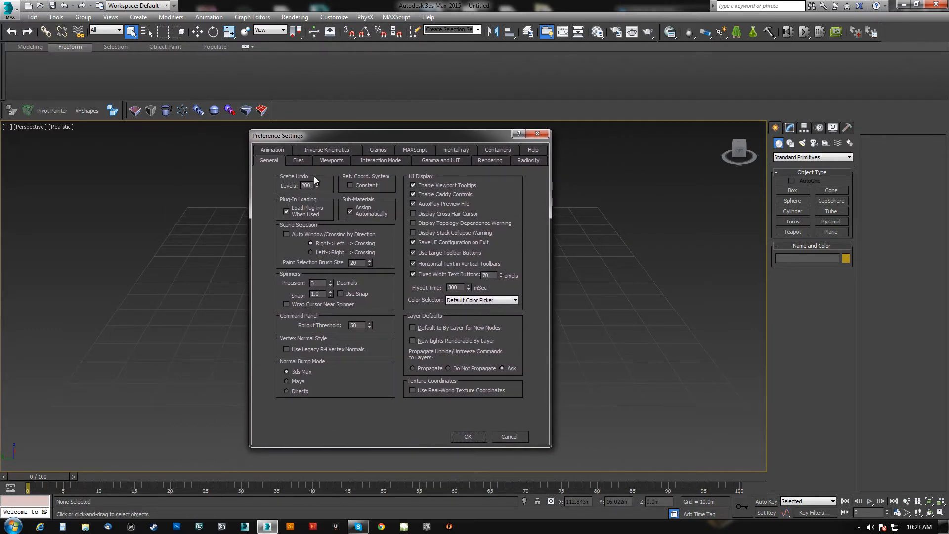
{"action": "left_click_drag", "start_coordinate": [313, 185], "coordinate": [279, 188]}
{"action": "left_click", "coordinate": [313, 186]}
{"action": "left_click_drag", "start_coordinate": [314, 185], "coordinate": [253, 183]}
{"action": "left_click_drag", "start_coordinate": [388, 138], "coordinate": [425, 132]}
{"action": "left_click", "coordinate": [505, 430]}
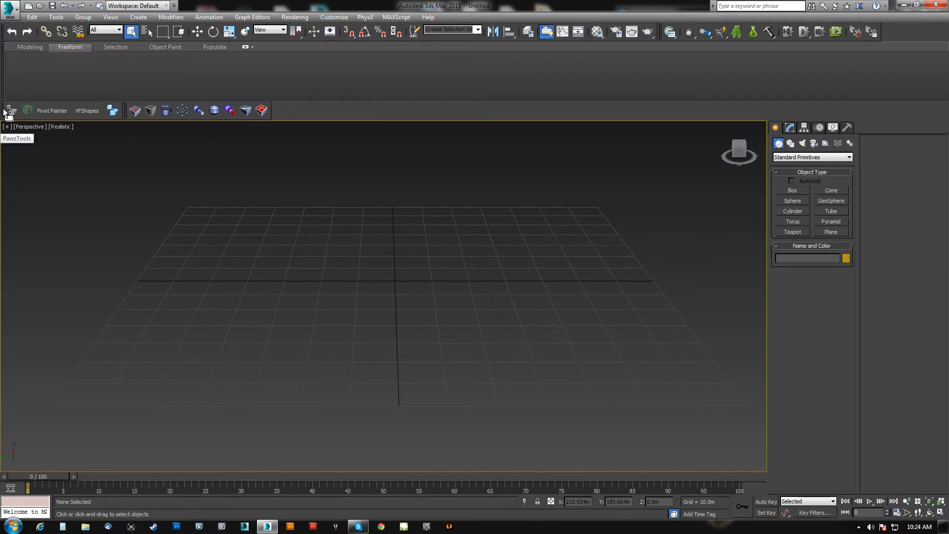
Create a new custom toolbar named testing3 in the user interface customization settings.
{"action": "left_click", "coordinate": [334, 16]}
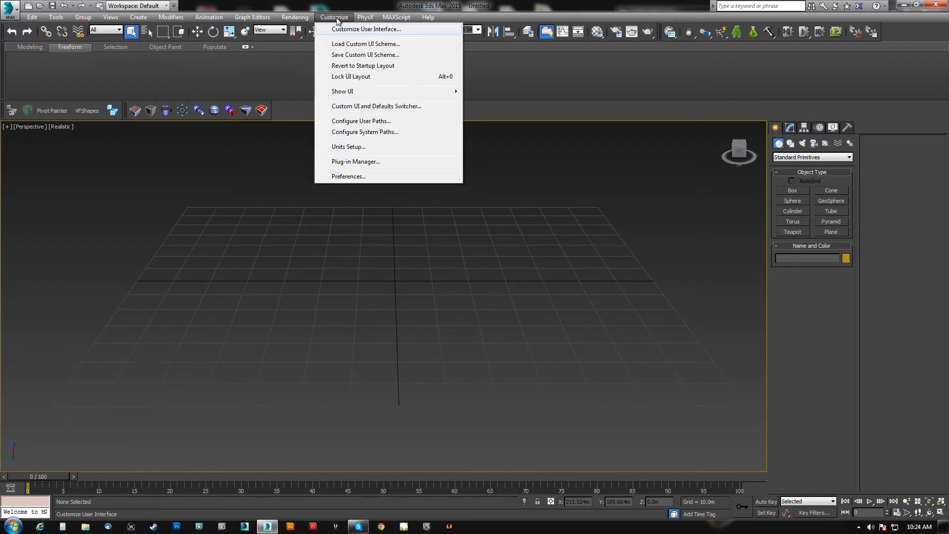
{"action": "left_click", "coordinate": [350, 28]}
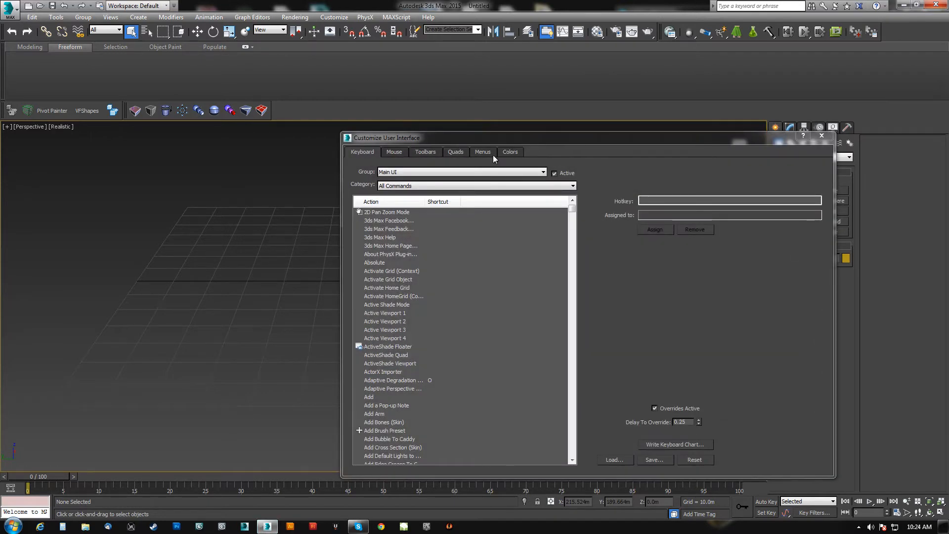
{"action": "left_click", "coordinate": [416, 152]}
{"action": "left_click_drag", "start_coordinate": [534, 138], "coordinate": [459, 121]}
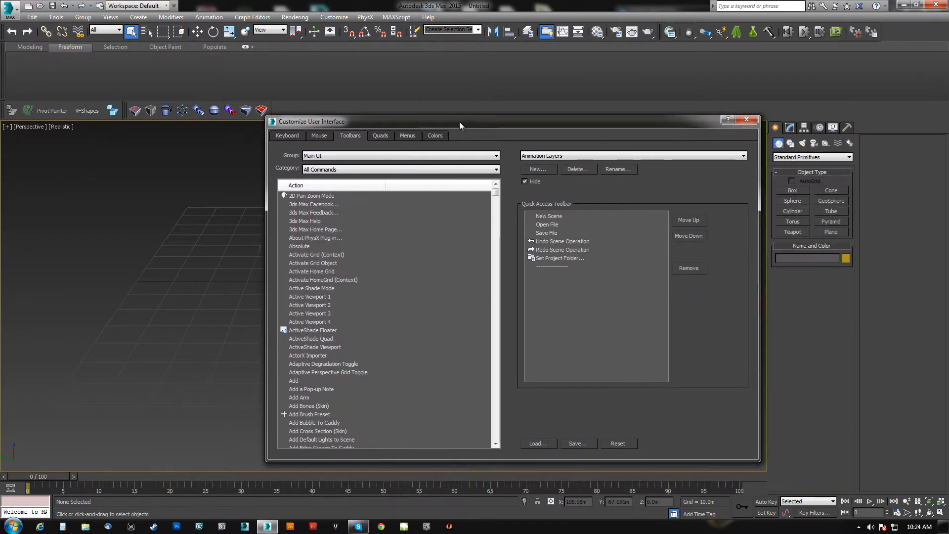
{"action": "left_click", "coordinate": [547, 169]}
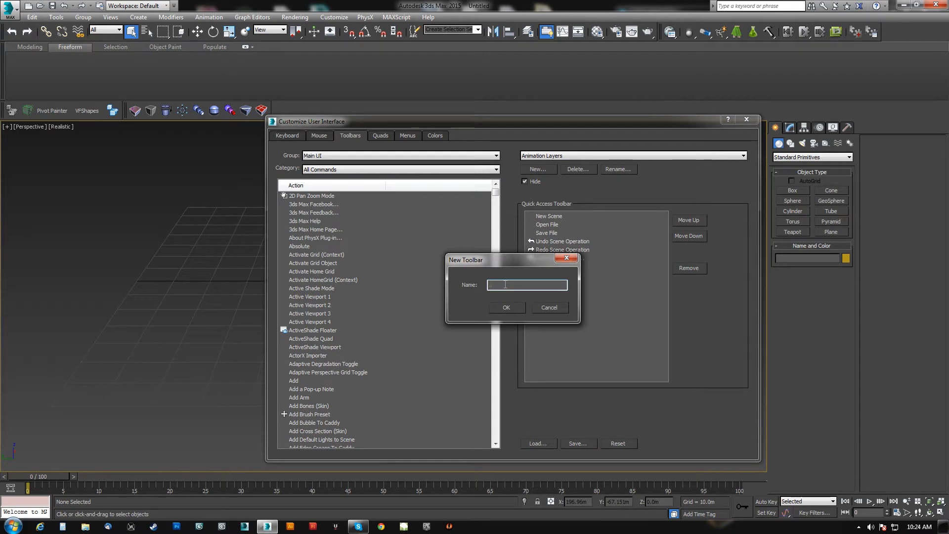
{"action": "type", "text": "testing3"}
{"action": "left_click", "coordinate": [505, 308]}
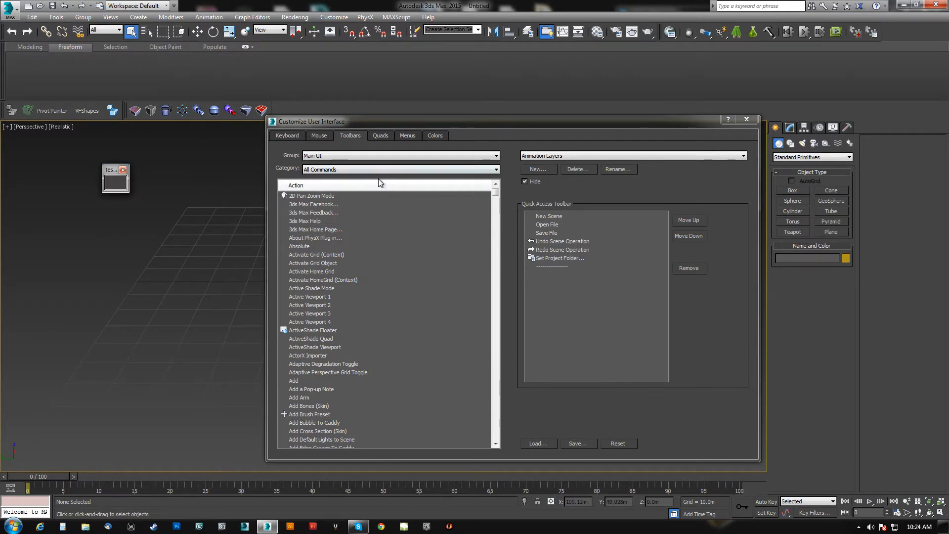
Add the Export Selected command to the testing3 toolbar and enlarge the floating toolbar.
{"action": "mouse_move", "coordinate": [496, 193]}
{"action": "left_mouse_down"}
{"action": "mouse_move", "coordinate": [497, 247]}
{"action": "mouse_move", "coordinate": [496, 192]}
{"action": "left_mouse_up"}
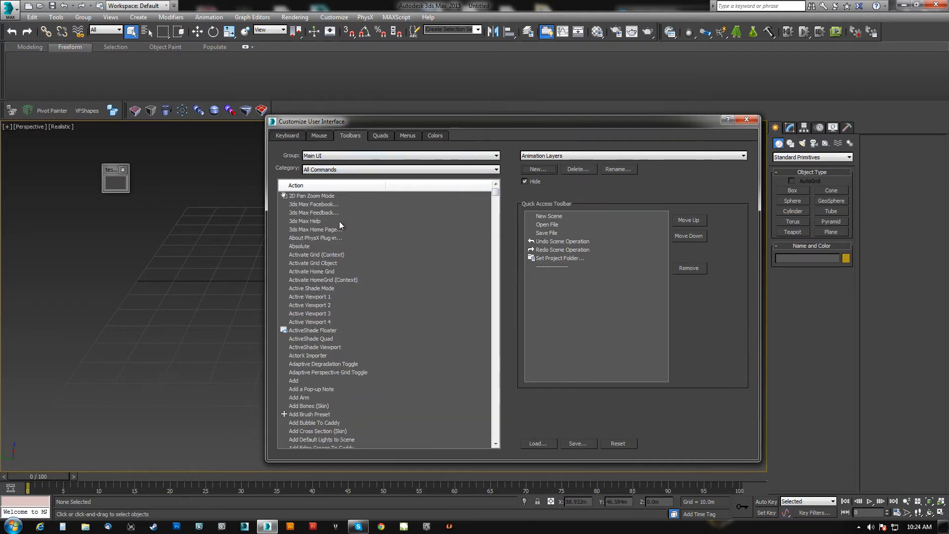
{"action": "left_click", "coordinate": [317, 213]}
{"action": "key", "text": "e"}
{"action": "key", "text": "x"}
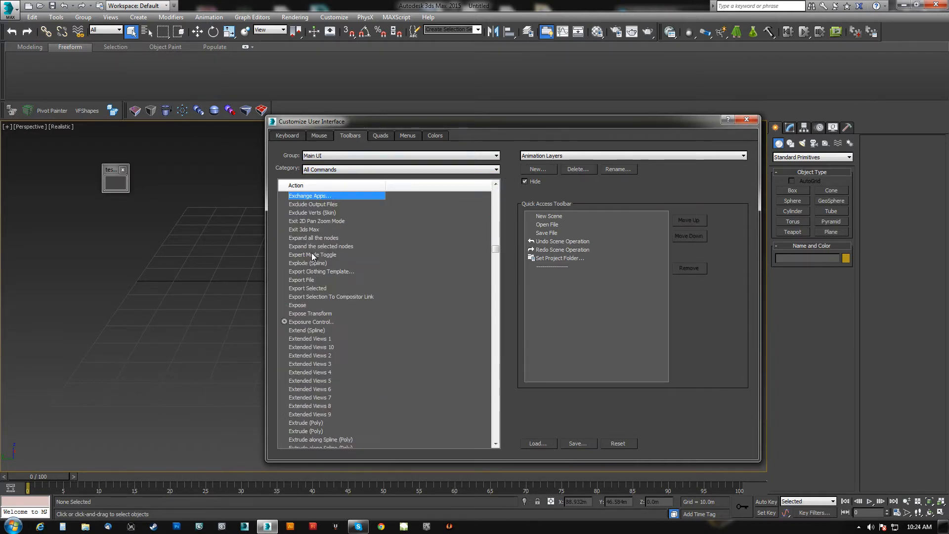
{"action": "left_click_drag", "start_coordinate": [313, 290], "coordinate": [124, 325]}
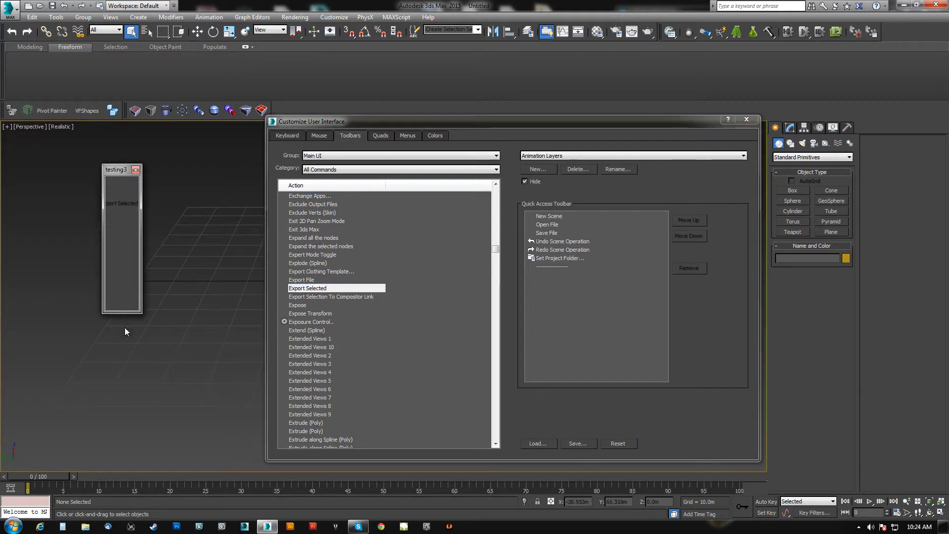
Add the Backface Cull Toggle command to the testing3 toolbar below Export Selected.
{"action": "left_click", "coordinate": [324, 219]}
{"action": "key", "text": "b"}
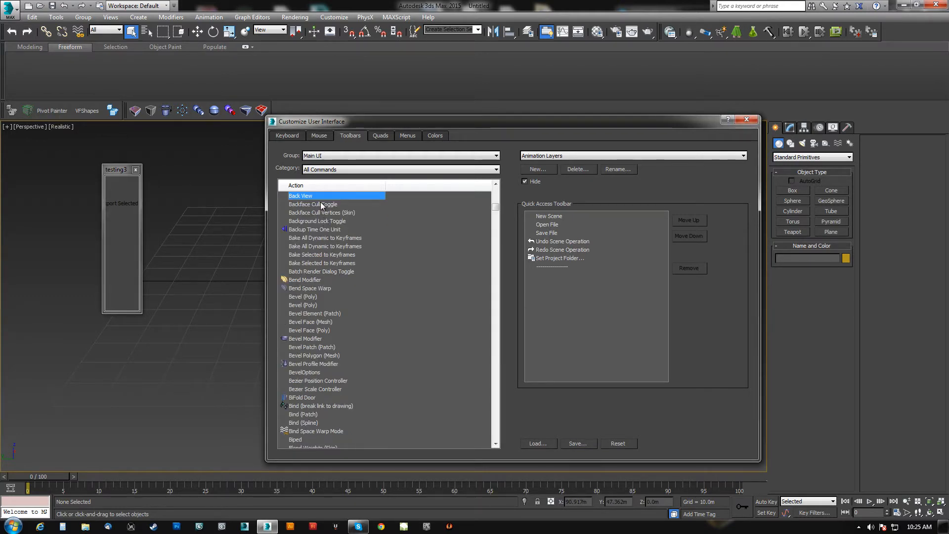
{"action": "left_click_drag", "start_coordinate": [319, 204], "coordinate": [124, 224]}
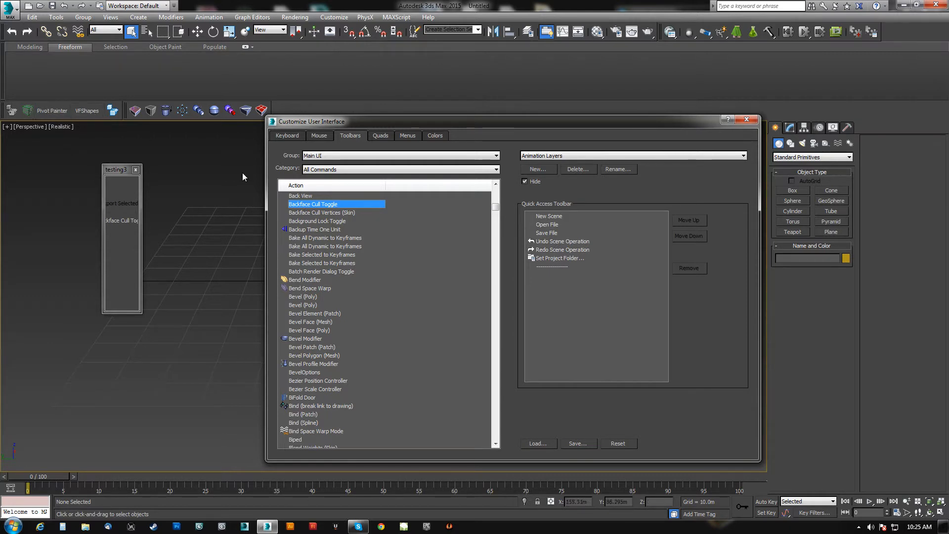
Locate the Pivot Painter command in the list of available actions.
{"action": "left_click", "coordinate": [322, 216]}
{"action": "type", "text": "py"}
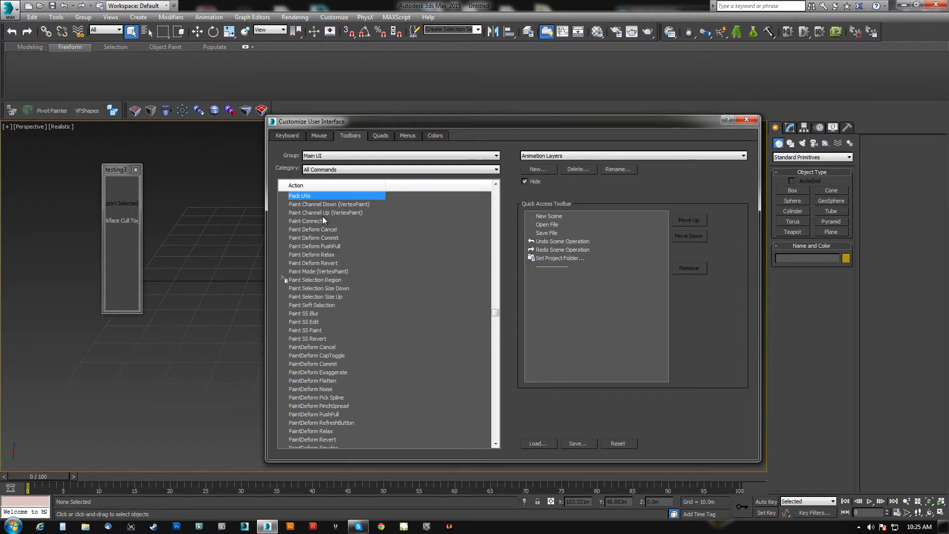
{"action": "type", "text": "piv"}
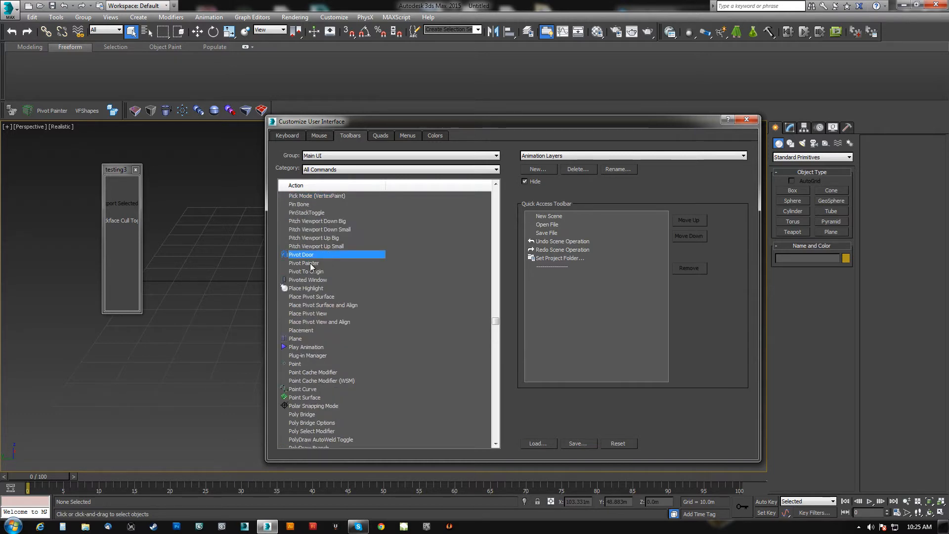
{"action": "left_click", "coordinate": [311, 264]}
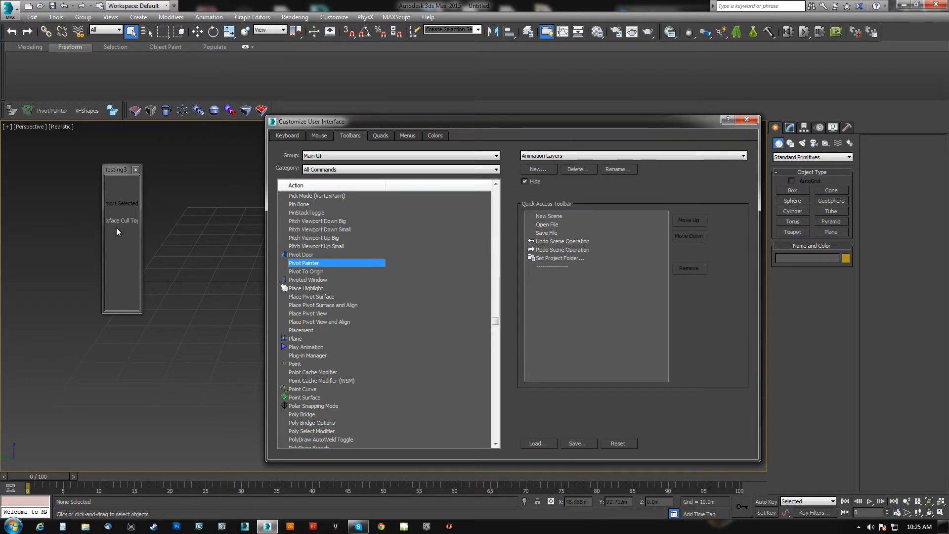
Add the Import File command to the testing3 toolbar below Backface Cull Toggle.
{"action": "left_click", "coordinate": [317, 231]}
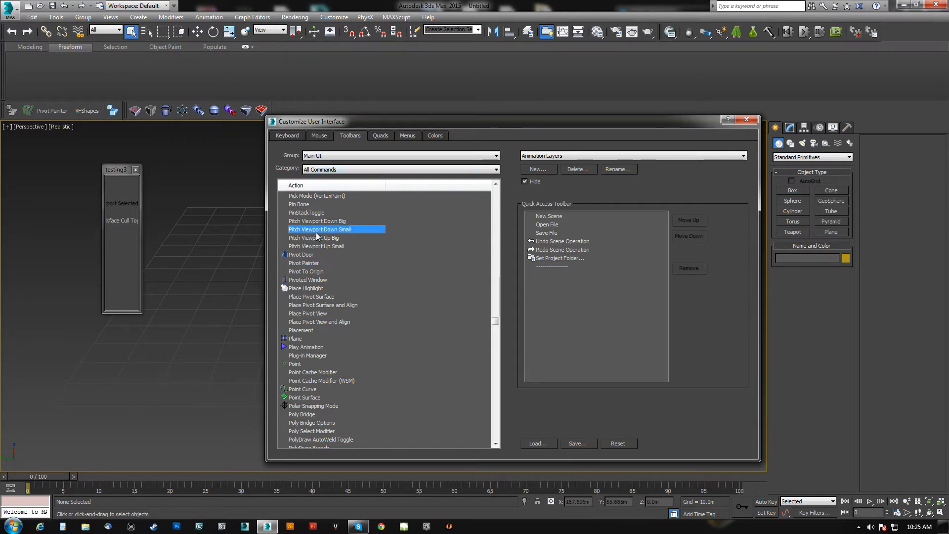
{"action": "type", "text": "im"}
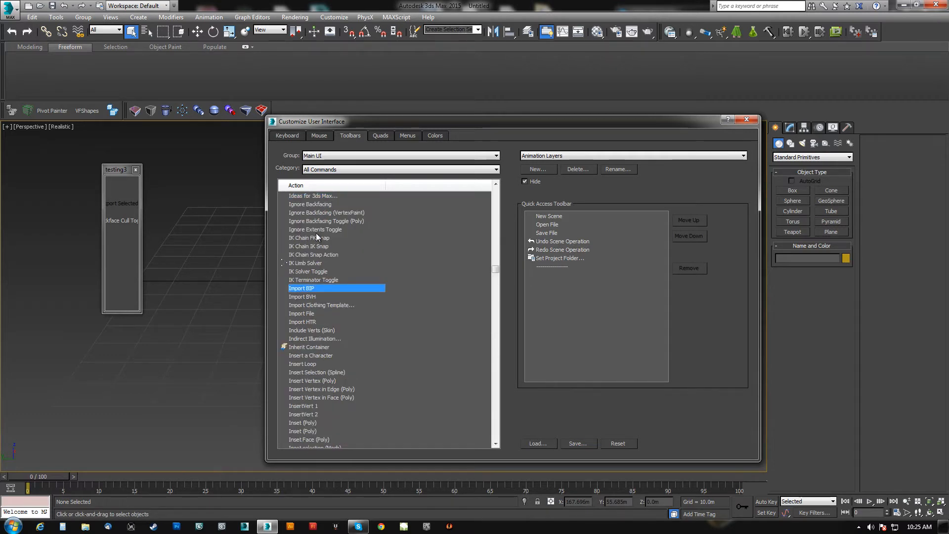
{"action": "left_click_drag", "start_coordinate": [300, 314], "coordinate": [105, 236]}
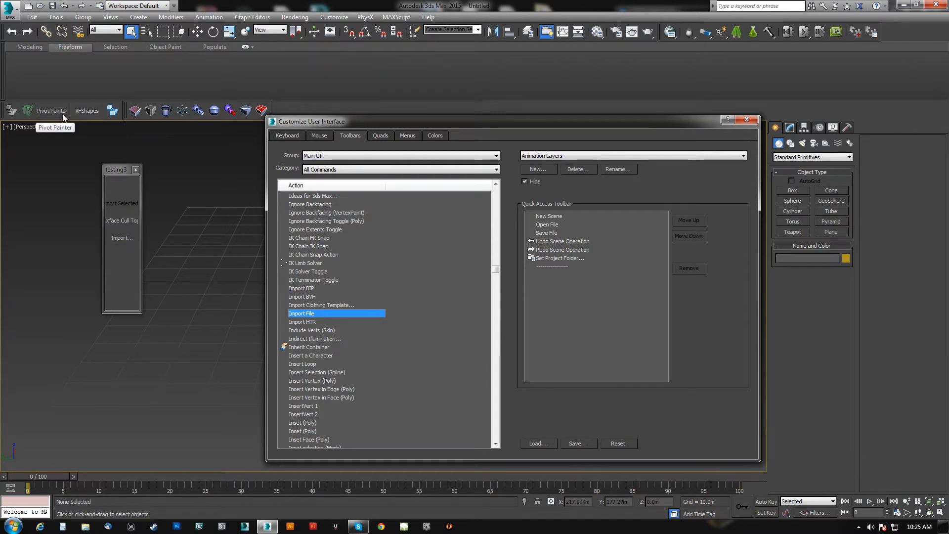
Change the Export Selected button on the testing3 toolbar to an image button with the first icon of the AtmosApp group.
{"action": "right_click", "coordinate": [122, 205]}
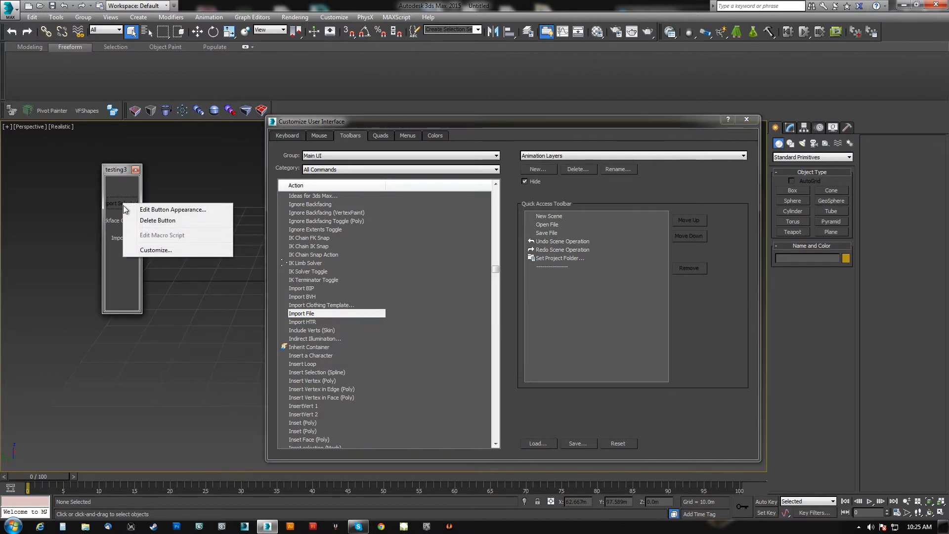
{"action": "left_click", "coordinate": [190, 209]}
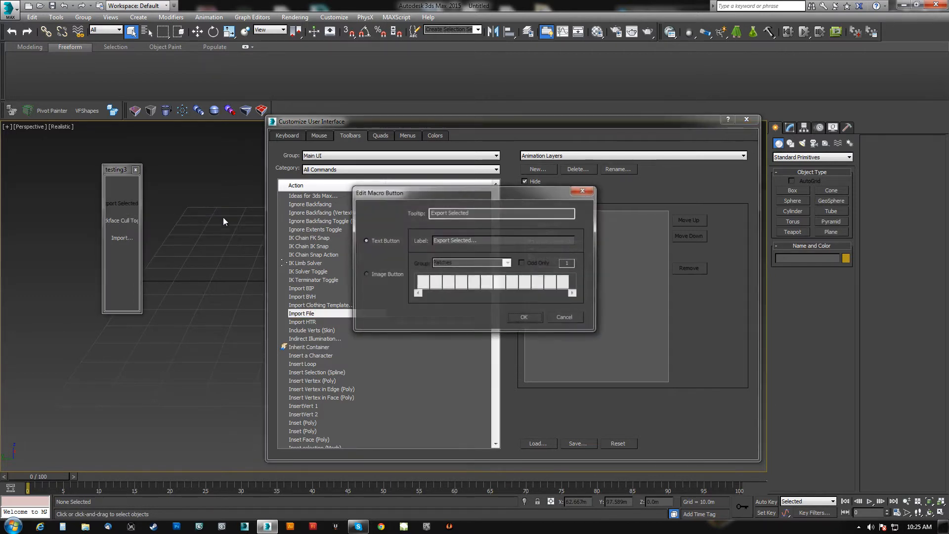
{"action": "left_click", "coordinate": [369, 275]}
{"action": "left_click", "coordinate": [508, 263]}
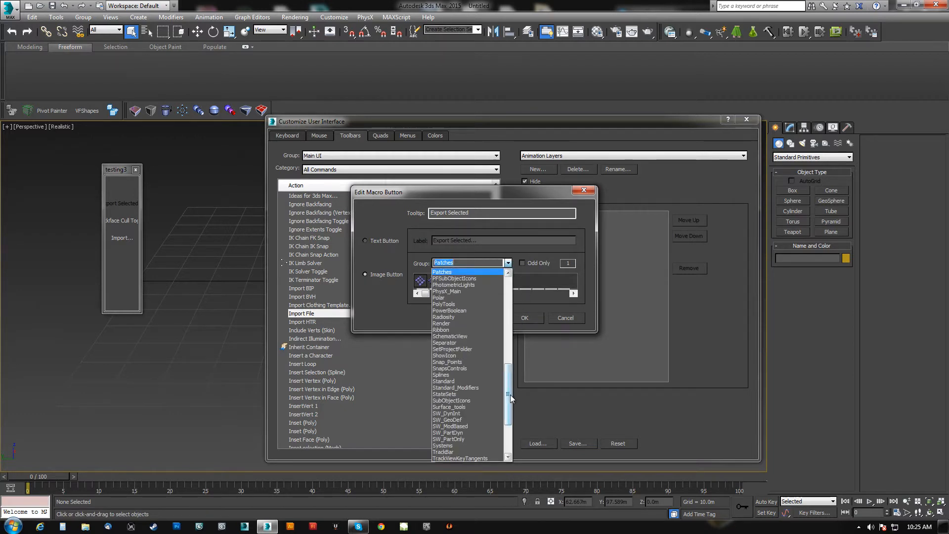
{"action": "left_click_drag", "start_coordinate": [510, 403], "coordinate": [507, 302]}
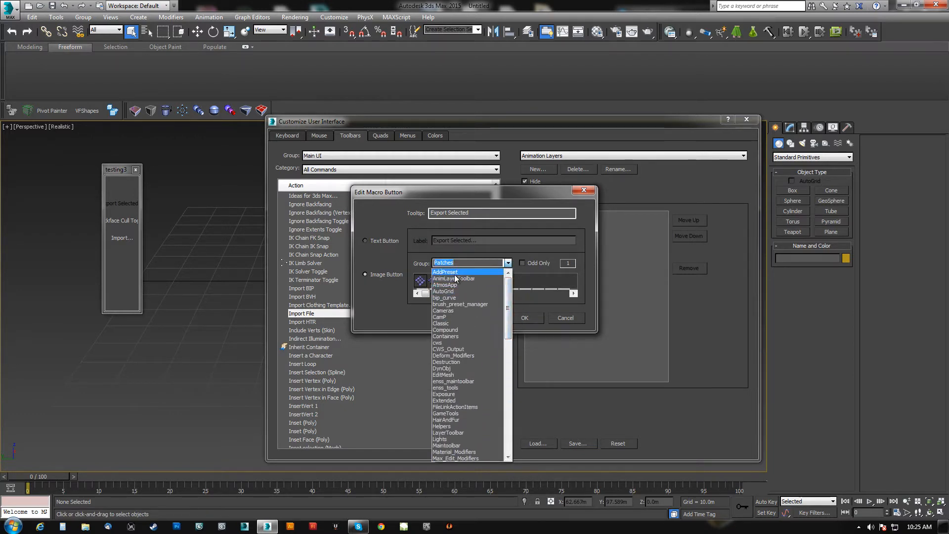
{"action": "left_click", "coordinate": [455, 271]}
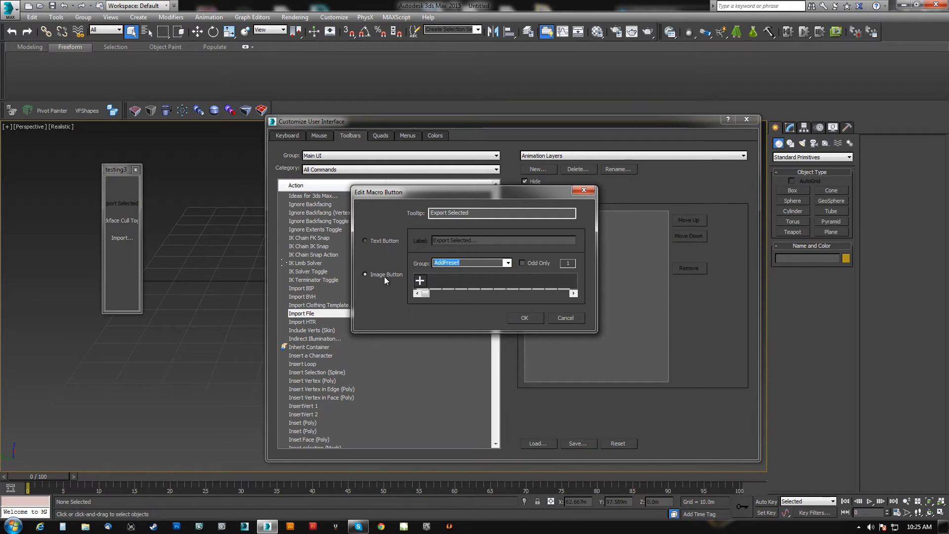
{"action": "key", "text": "Down"}
{"action": "key", "text": "Down"}
{"action": "key", "text": "Up"}
{"action": "left_click", "coordinate": [417, 281]}
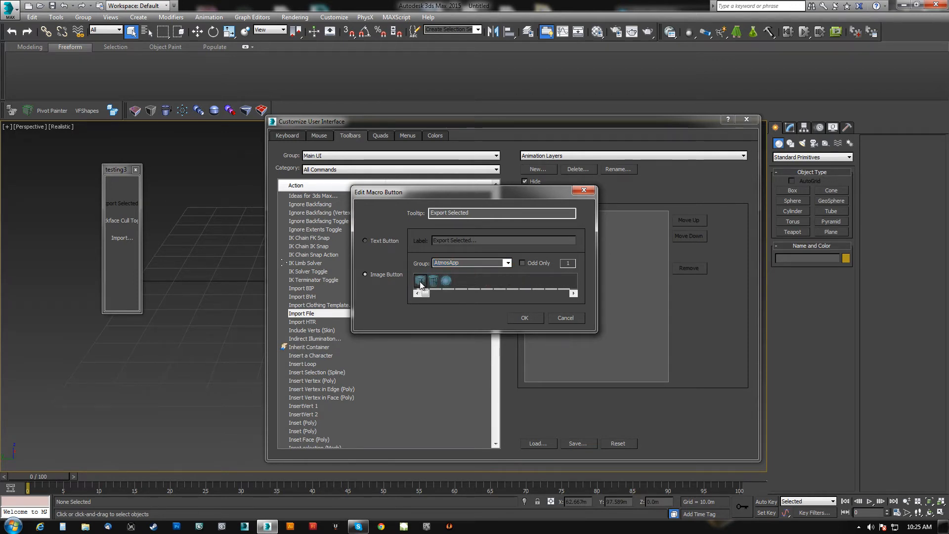
{"action": "left_click", "coordinate": [525, 318]}
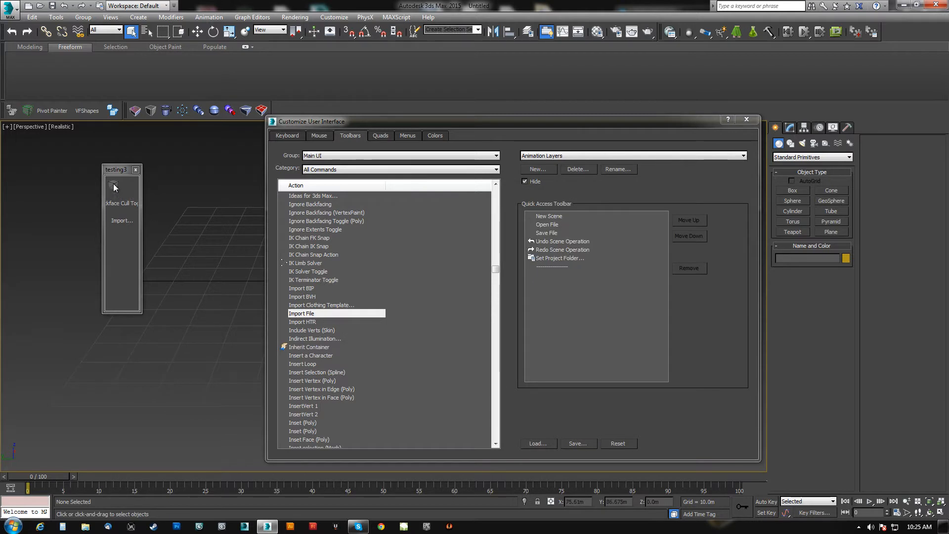
Change the Backface Cull Toggle button on the testing3 toolbar to an image button, browsing the icon groups and picking a blue icon.
{"action": "right_click", "coordinate": [123, 204]}
{"action": "left_click", "coordinate": [164, 212]}
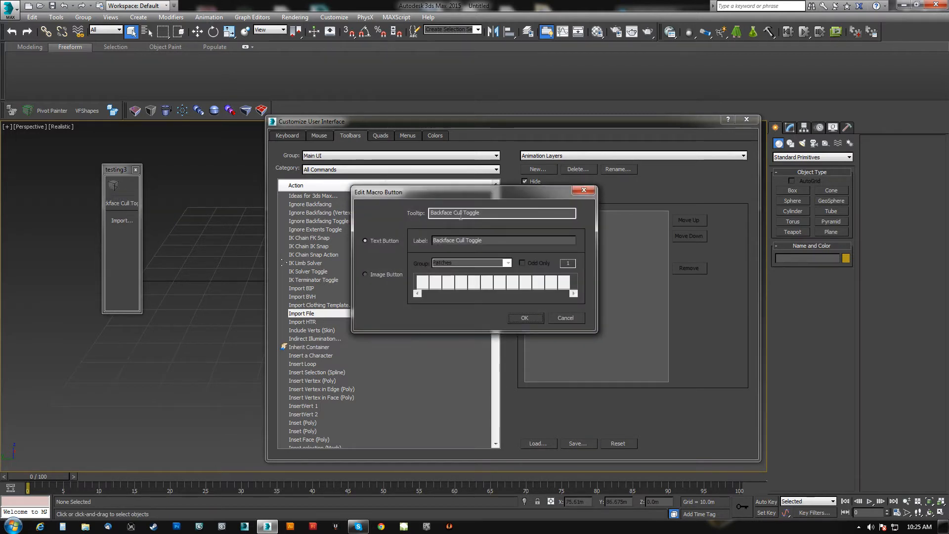
{"action": "left_click", "coordinate": [378, 273]}
{"action": "left_click", "coordinate": [498, 262]}
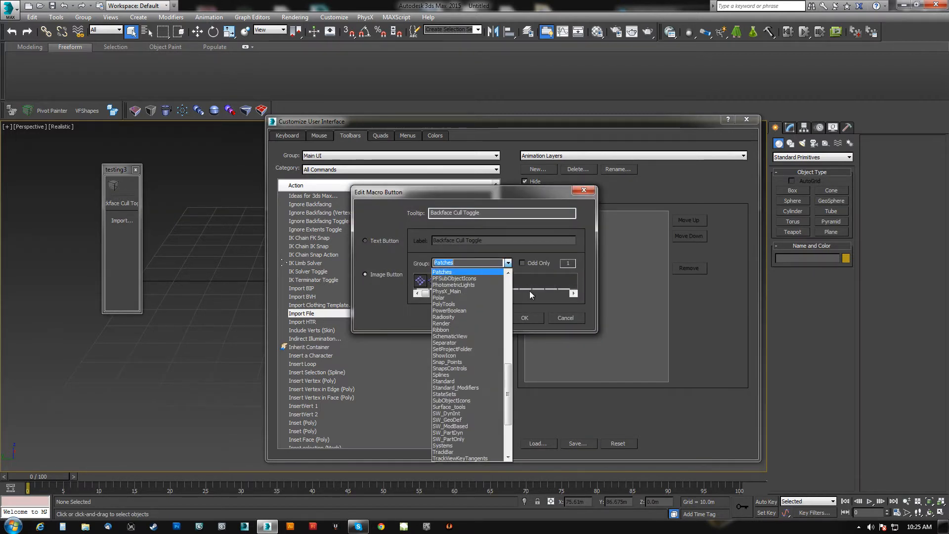
{"action": "scroll", "coordinate": [455, 306], "scroll_direction": "up", "scroll_amount": 10}
{"action": "left_click", "coordinate": [445, 298]}
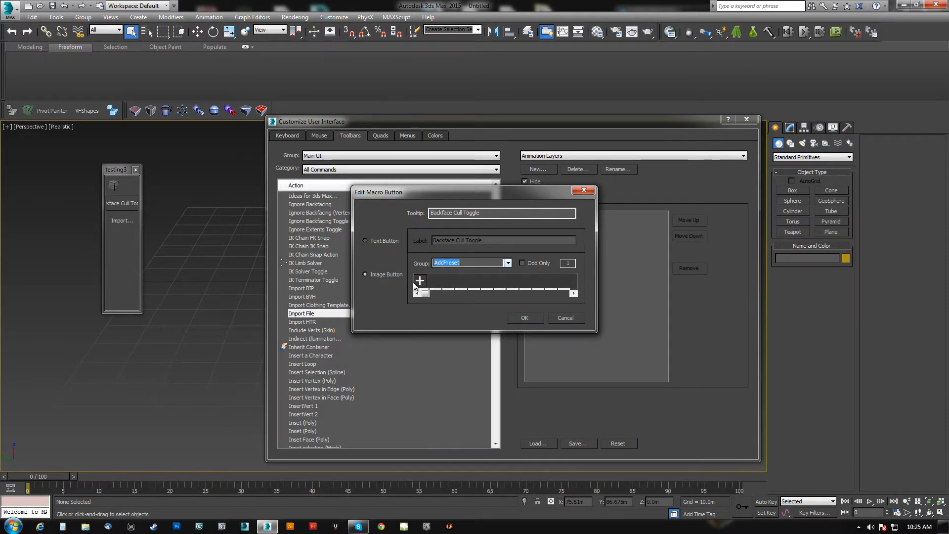
{"action": "key", "text": "Down"}
{"action": "key", "text": "Down"}
{"action": "key", "text": "Down"}
{"action": "key", "text": "Down"}
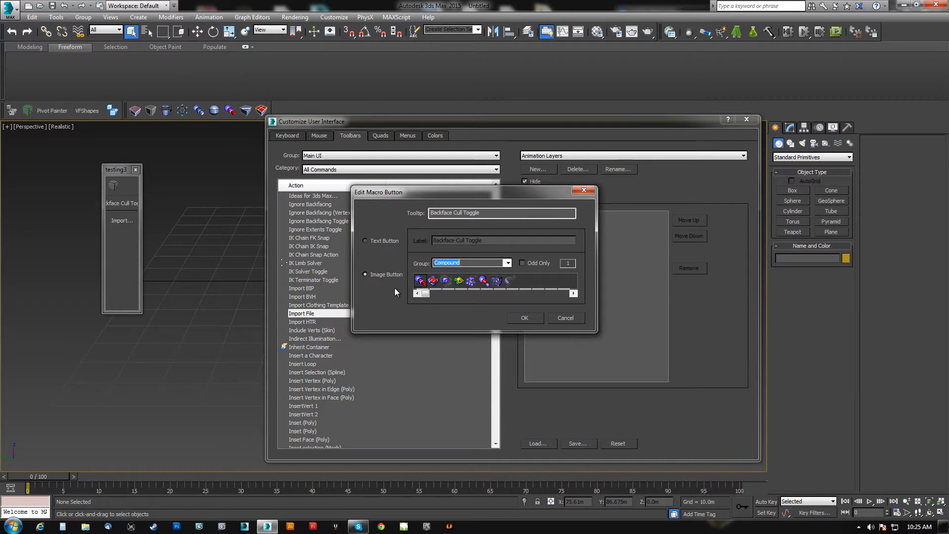
{"action": "key", "text": "Down"}
{"action": "key", "text": "Down"}
{"action": "key", "text": "Down"}
{"action": "key", "text": "Down"}
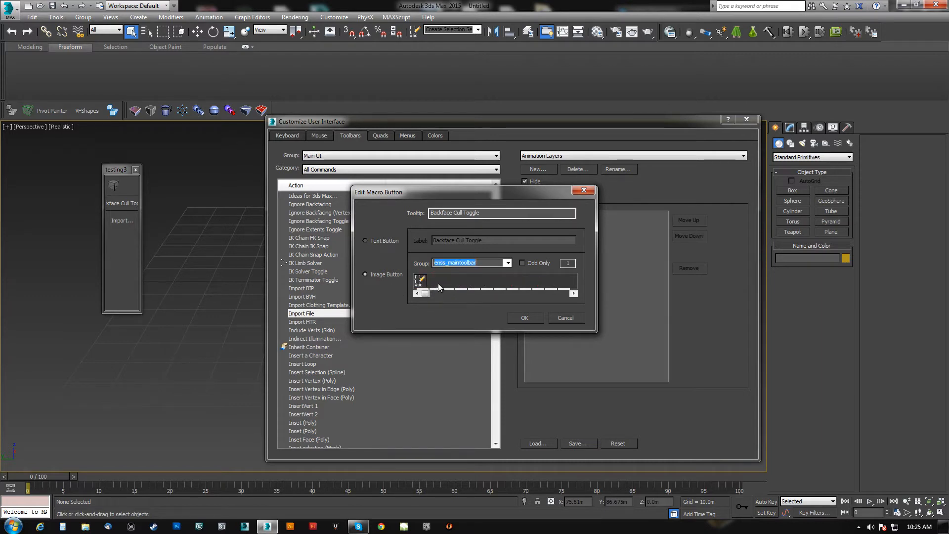
{"action": "key", "text": "Down"}
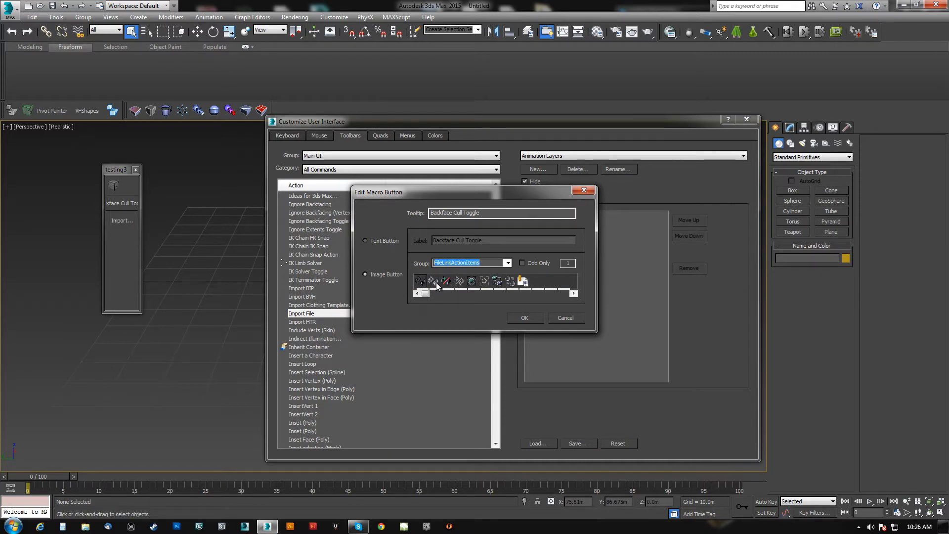
{"action": "left_click", "coordinate": [510, 281]}
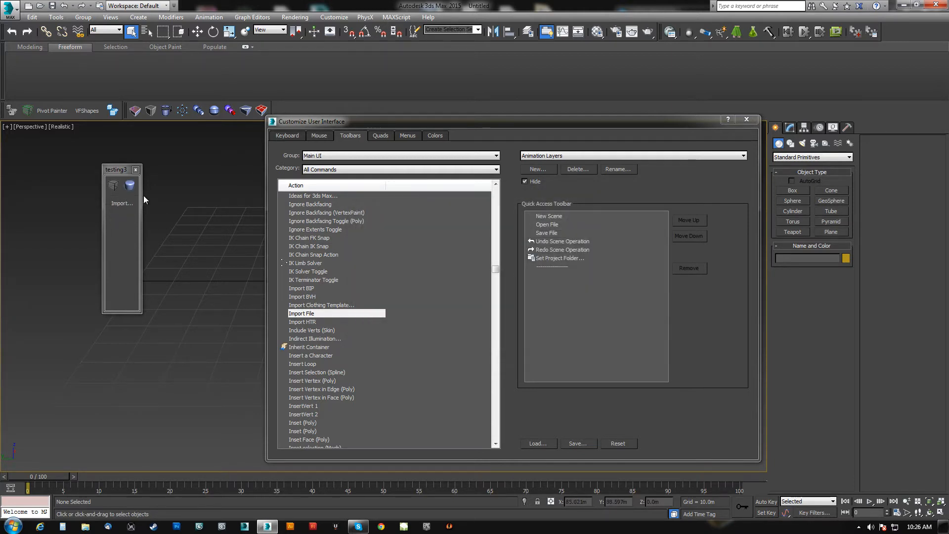
Dock the testing3 toolbar beside the existing custom toolbars, then move it to the viewport's left side.
{"action": "left_click_drag", "start_coordinate": [122, 204], "coordinate": [413, 184]}
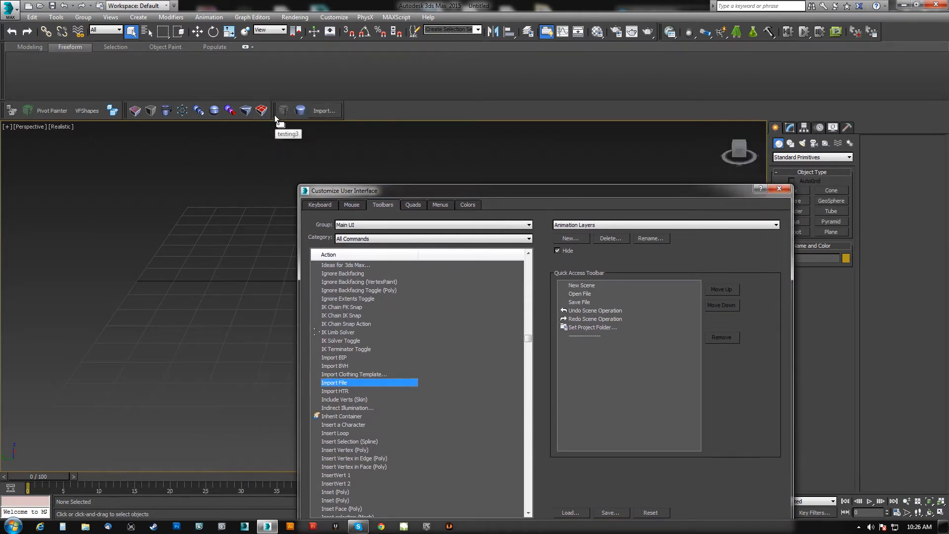
{"action": "left_click_drag", "start_coordinate": [274, 108], "coordinate": [151, 173]}
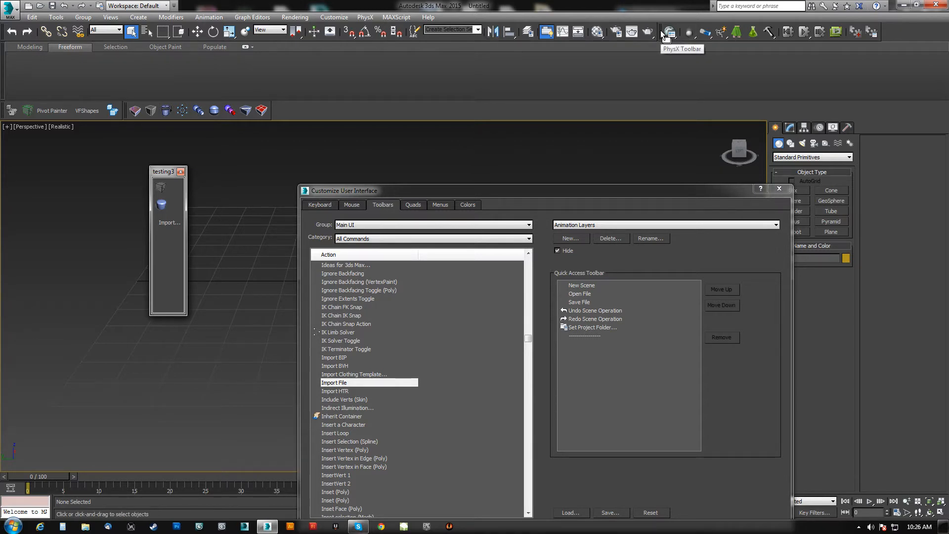
{"action": "left_click_drag", "start_coordinate": [173, 173], "coordinate": [3, 148]}
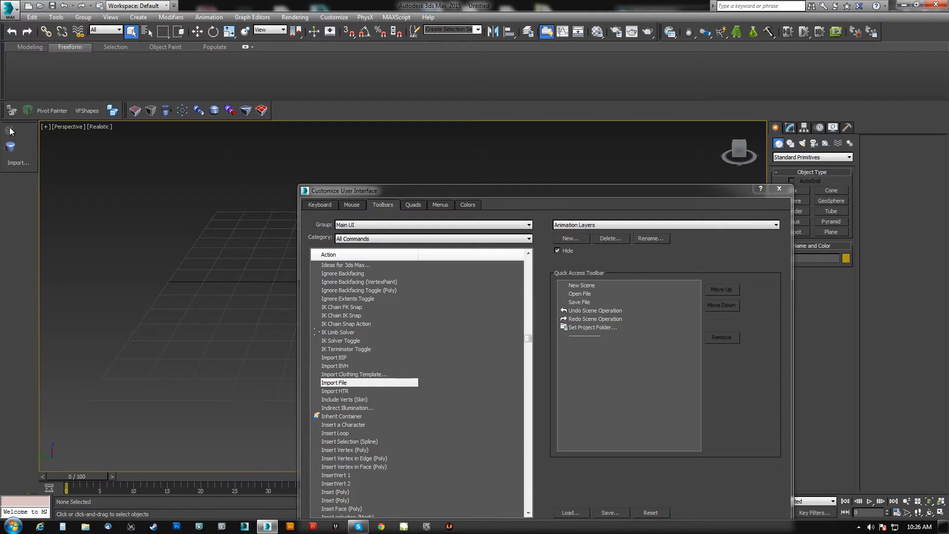
Undock the testing3 toolbar from the viewport's side and close it.
{"action": "left_click_drag", "start_coordinate": [21, 125], "coordinate": [144, 172]}
{"action": "left_click", "coordinate": [161, 168]}
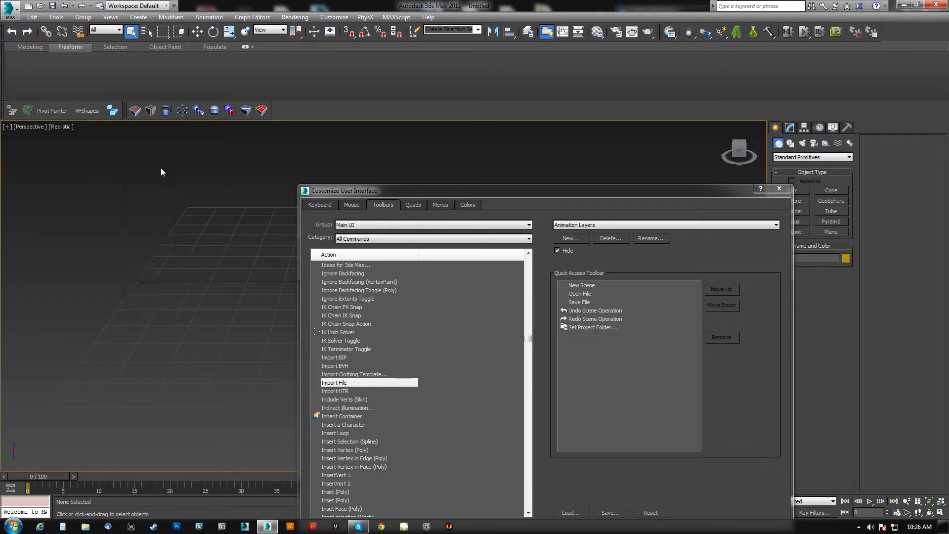
Unhide the testing3 toolbar and dock it along the viewport's left side.
{"action": "left_click_drag", "start_coordinate": [613, 195], "coordinate": [595, 110]}
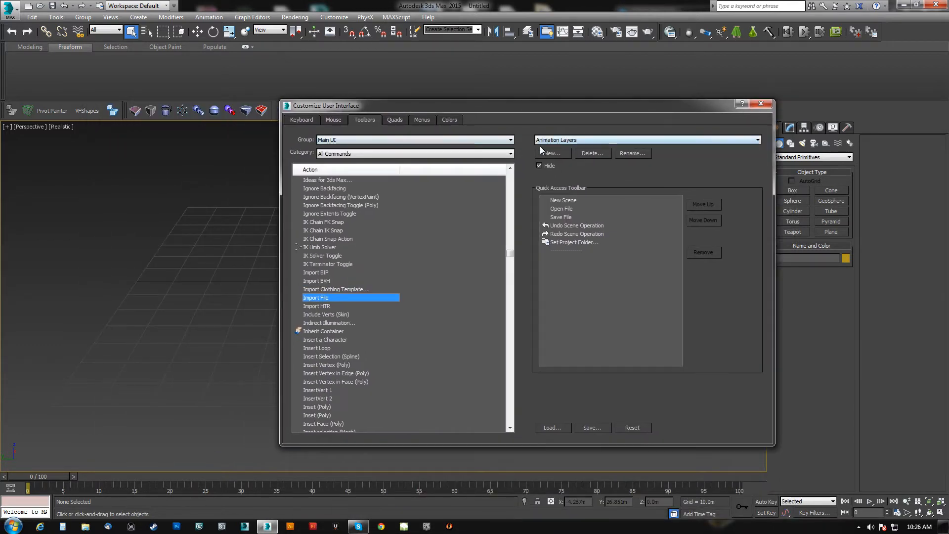
{"action": "left_click", "coordinate": [610, 140]}
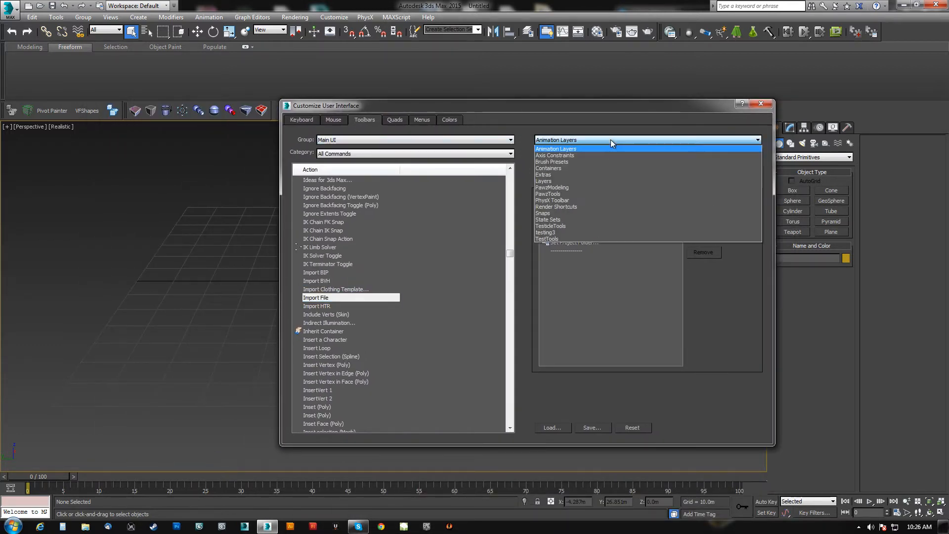
{"action": "left_click", "coordinate": [554, 233]}
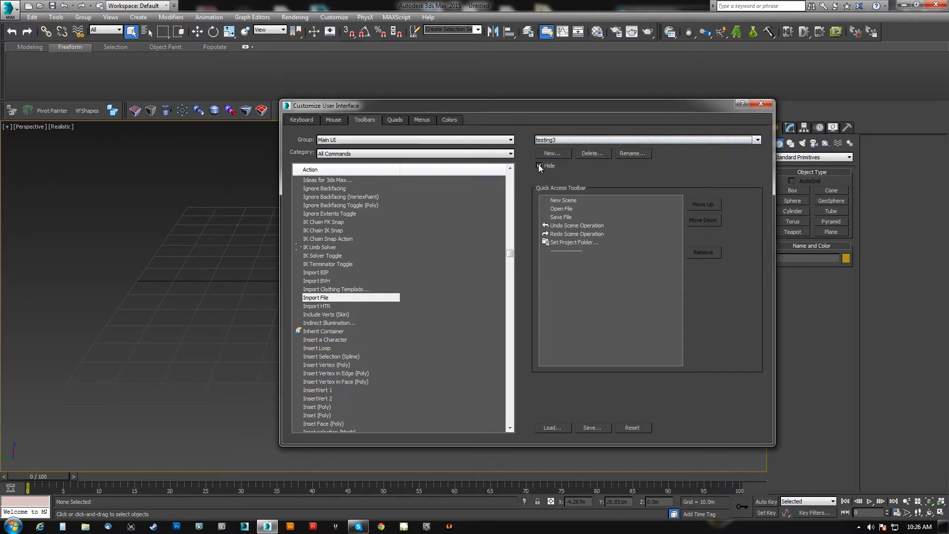
{"action": "left_click", "coordinate": [539, 165]}
{"action": "left_click_drag", "start_coordinate": [139, 170], "coordinate": [11, 139]}
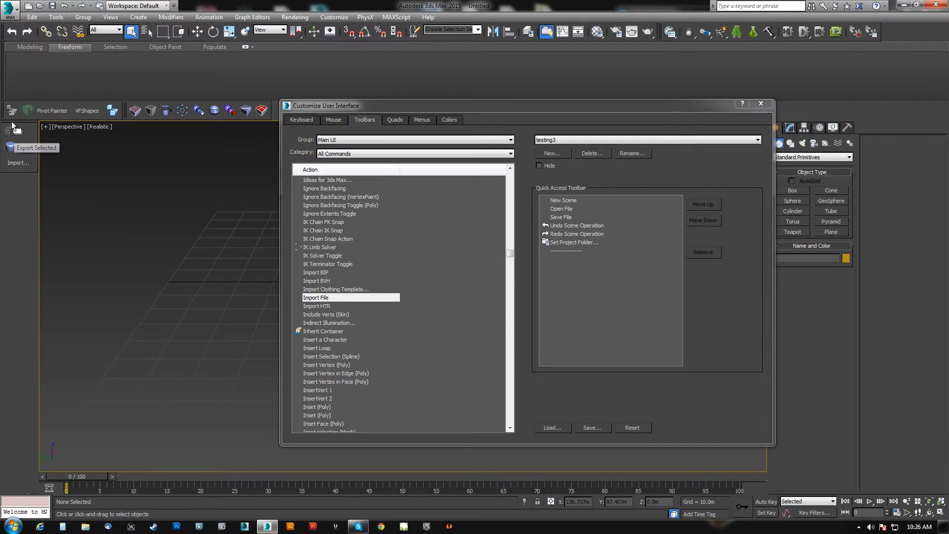
Hide and show the docked testing3 toolbar again, then undock it and close it.
{"action": "left_click", "coordinate": [540, 166]}
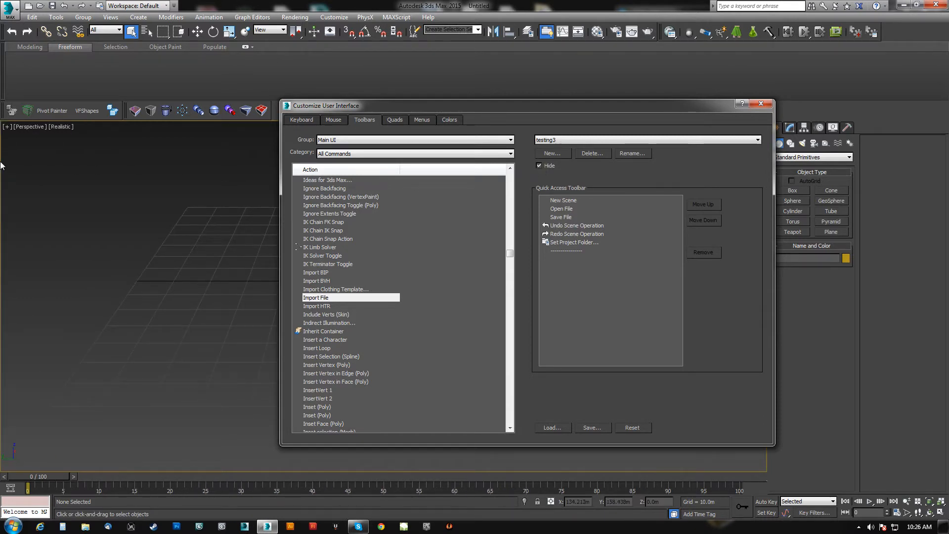
{"action": "left_click", "coordinate": [539, 166]}
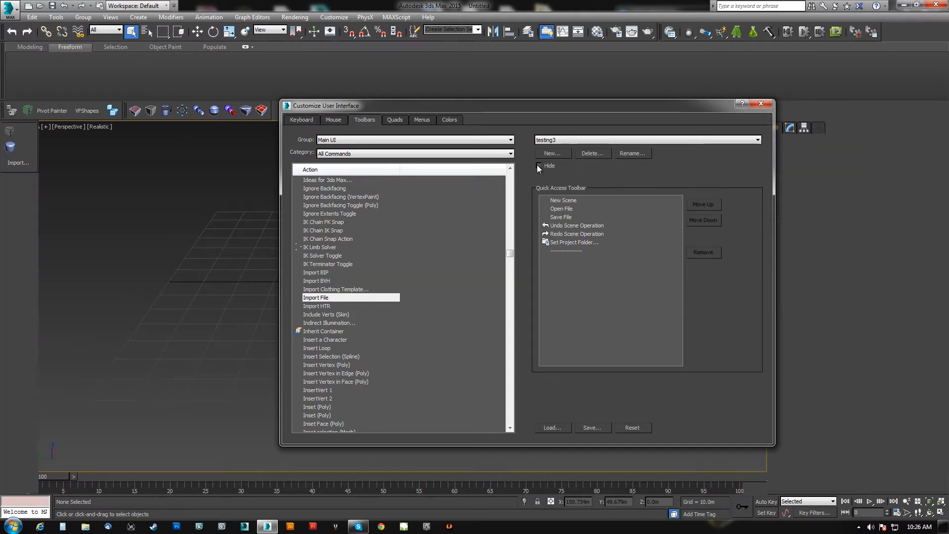
{"action": "left_click_drag", "start_coordinate": [29, 126], "coordinate": [177, 168]}
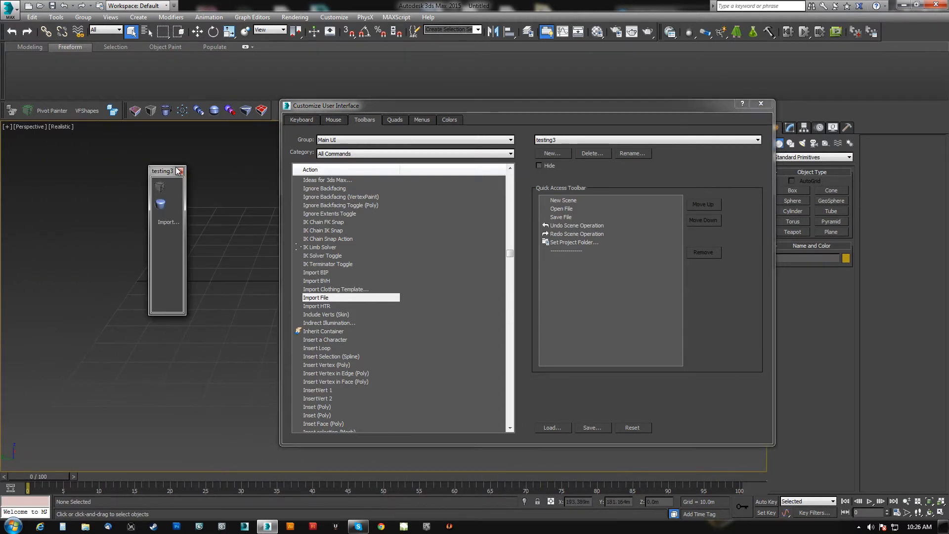
{"action": "left_click", "coordinate": [179, 170]}
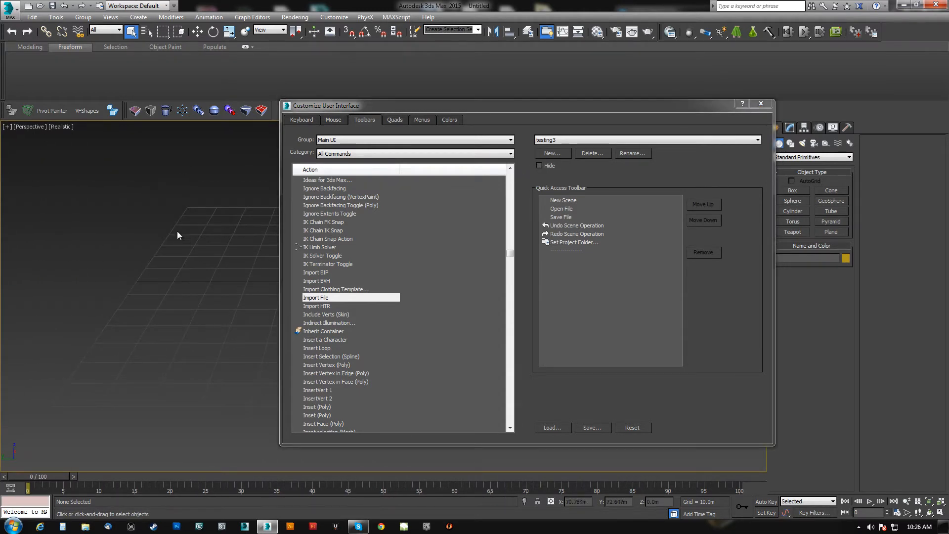
Unhide the TesticleTools toolbar to view it, then close it and the Customize User Interface dialog.
{"action": "left_click", "coordinate": [616, 141]}
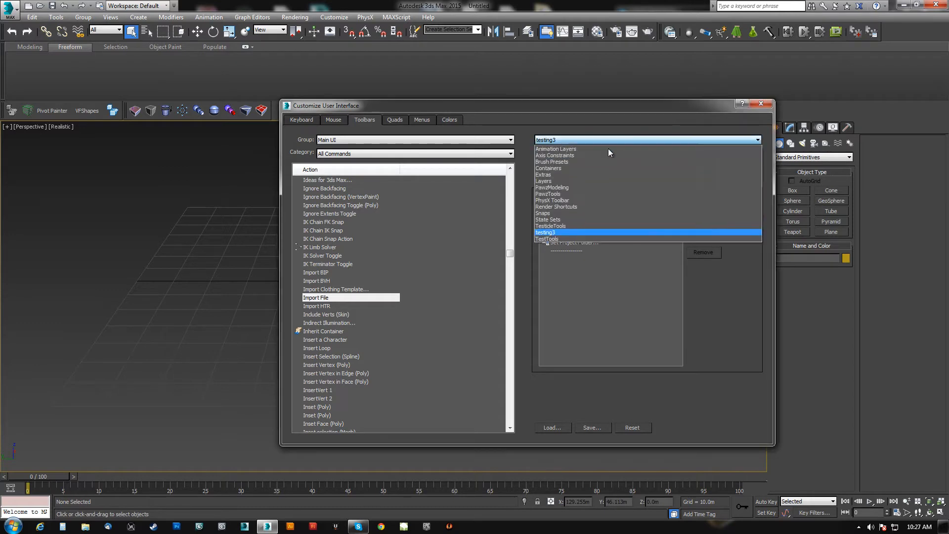
{"action": "left_click", "coordinate": [553, 225]}
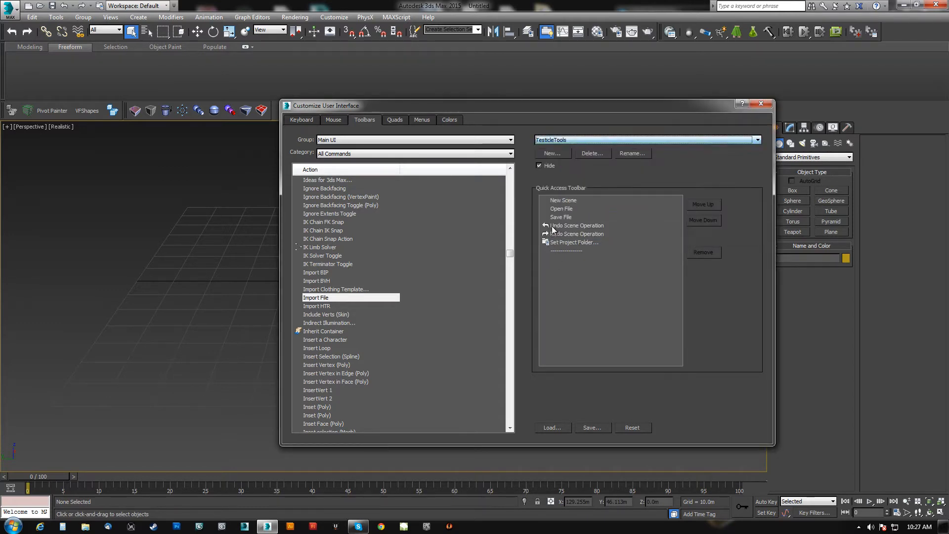
{"action": "left_click", "coordinate": [539, 166]}
{"action": "left_click_drag", "start_coordinate": [227, 195], "coordinate": [109, 183]}
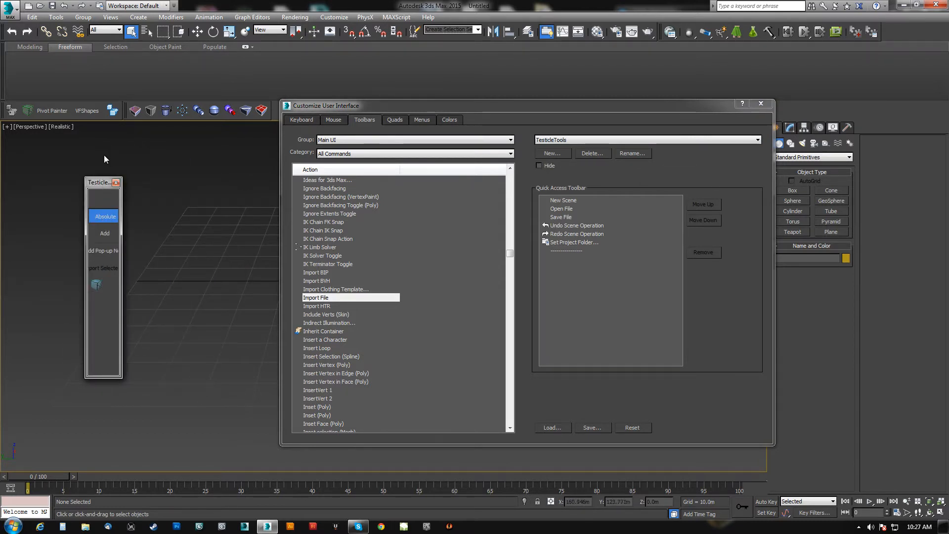
{"action": "left_click", "coordinate": [116, 182]}
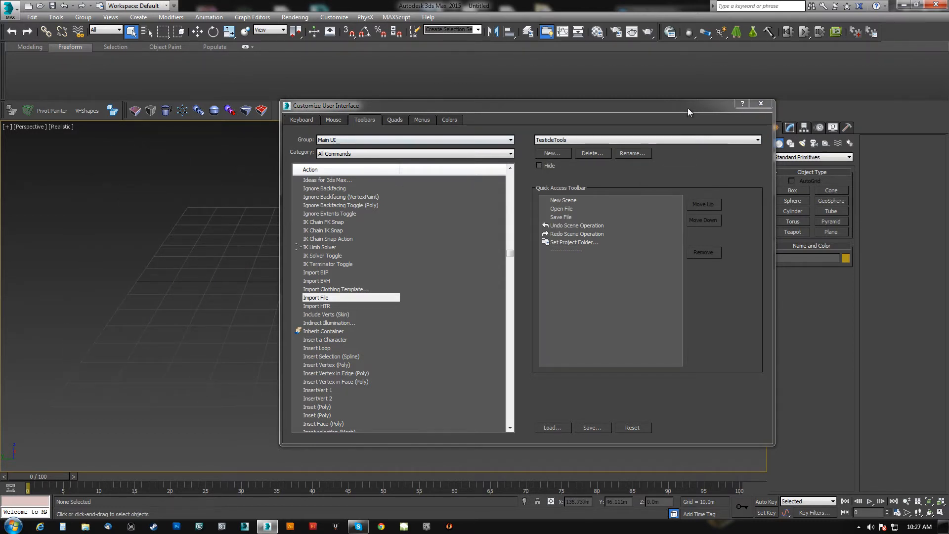
{"action": "left_click_drag", "start_coordinate": [687, 108], "coordinate": [606, 125]}
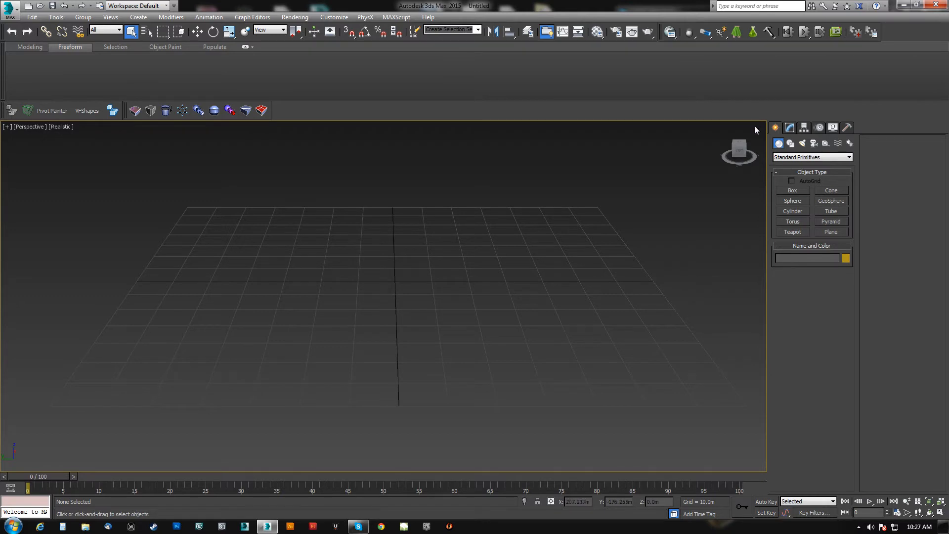
Create a box at the grid origin, about 44 m long, 44 m wide and 38 m high.
{"action": "left_click", "coordinate": [792, 190]}
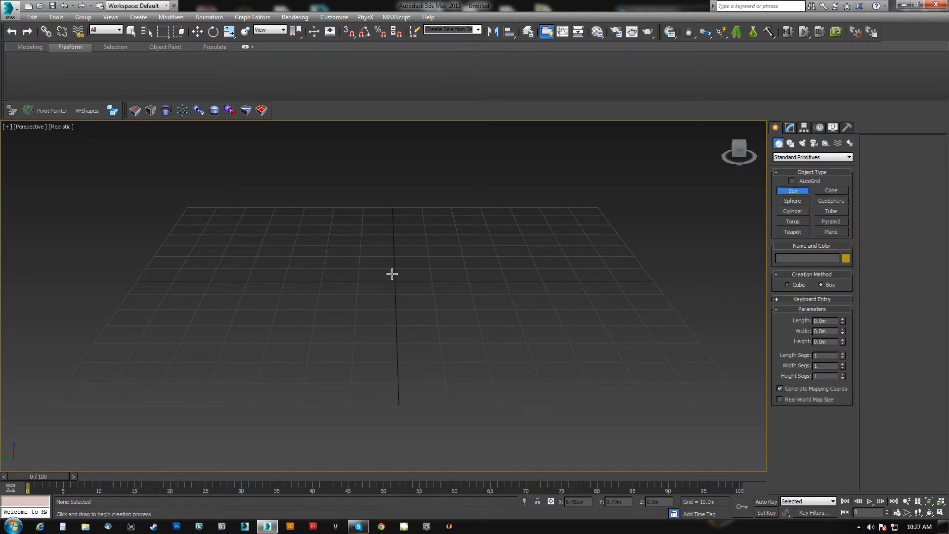
{"action": "left_click_drag", "start_coordinate": [394, 277], "coordinate": [418, 254]}
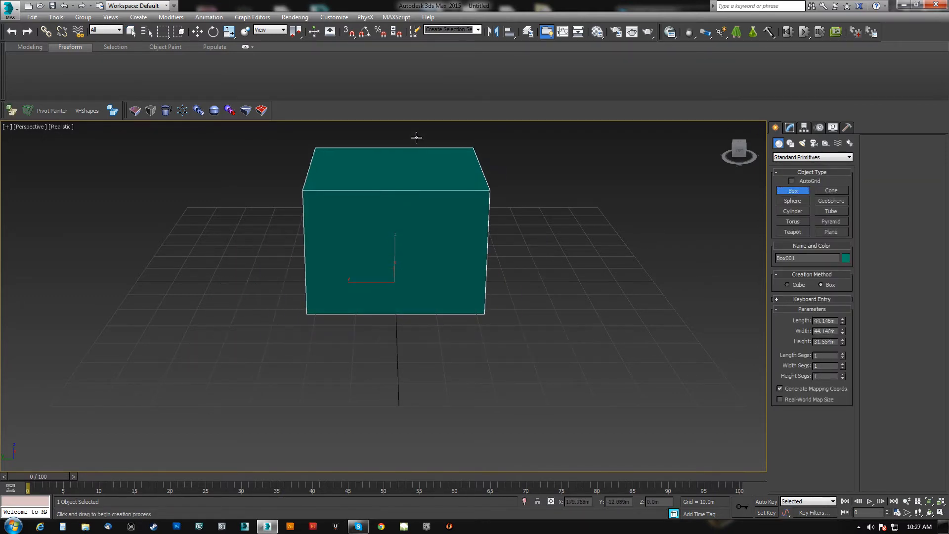
{"action": "left_click", "coordinate": [414, 115]}
Locate the Export Selected command among the export options for the selected box.
{"action": "mouse_move", "coordinate": [388, 239]}
{"action": "middle_mouse_down", "text": "alt"}
{"action": "mouse_move", "coordinate": [366, 254]}
{"action": "mouse_move", "coordinate": [365, 244]}
{"action": "mouse_move", "coordinate": [391, 244]}
{"action": "middle_mouse_up", "text": "alt"}
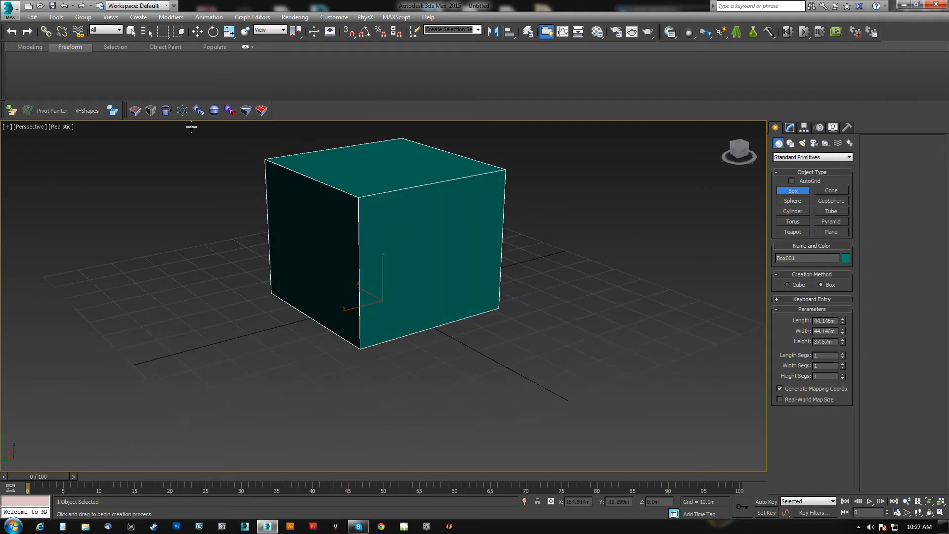
{"action": "left_click", "coordinate": [14, 10]}
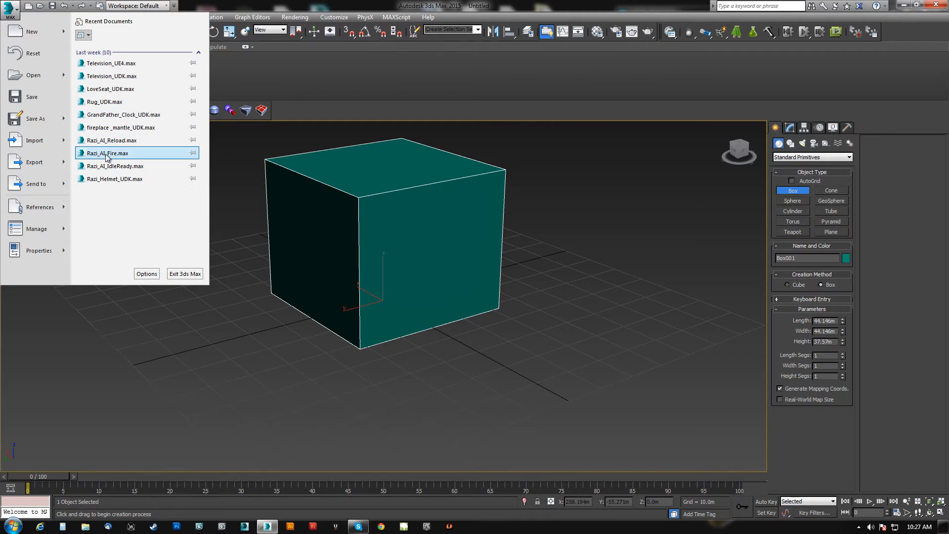
{"action": "mouse_move", "coordinate": [33, 163]}
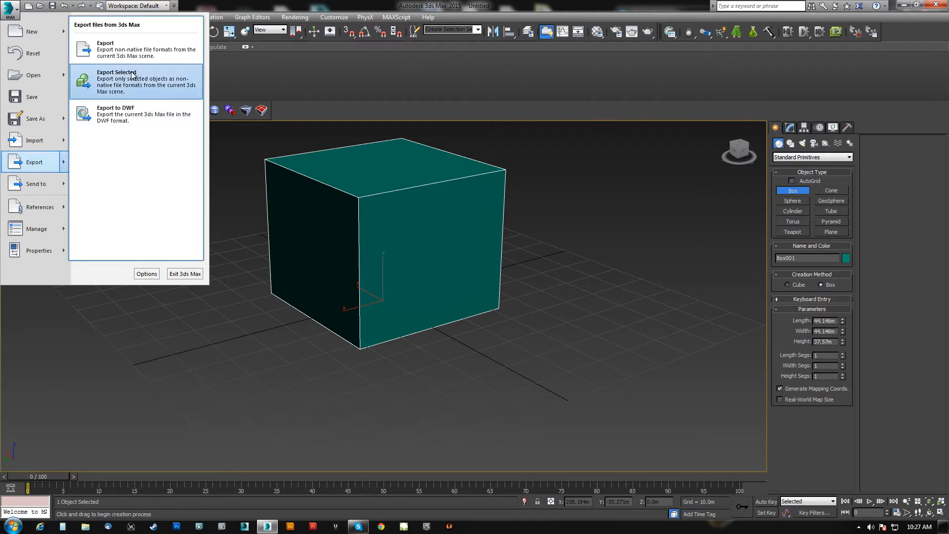
{"action": "middle_click_drag", "start_coordinate": [376, 236], "coordinate": [374, 251]}
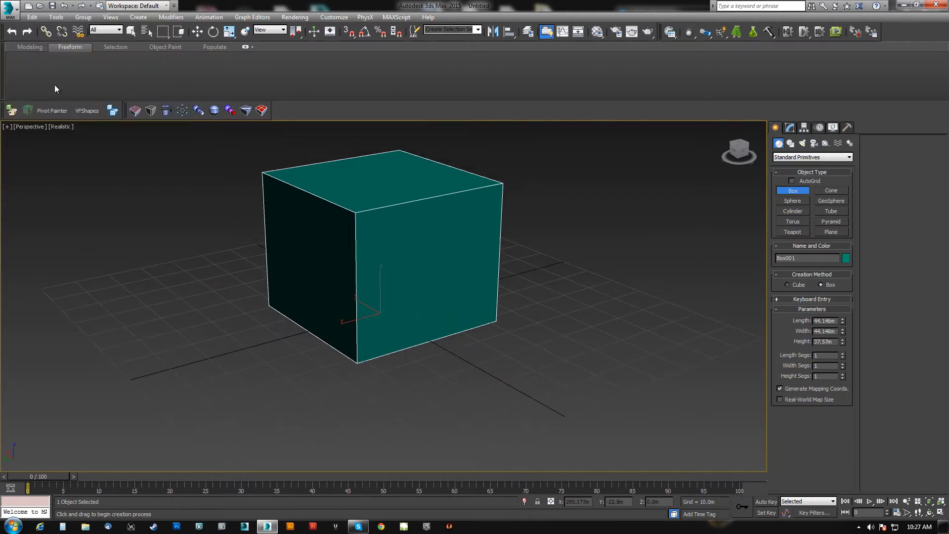
{"action": "left_click", "coordinate": [11, 9]}
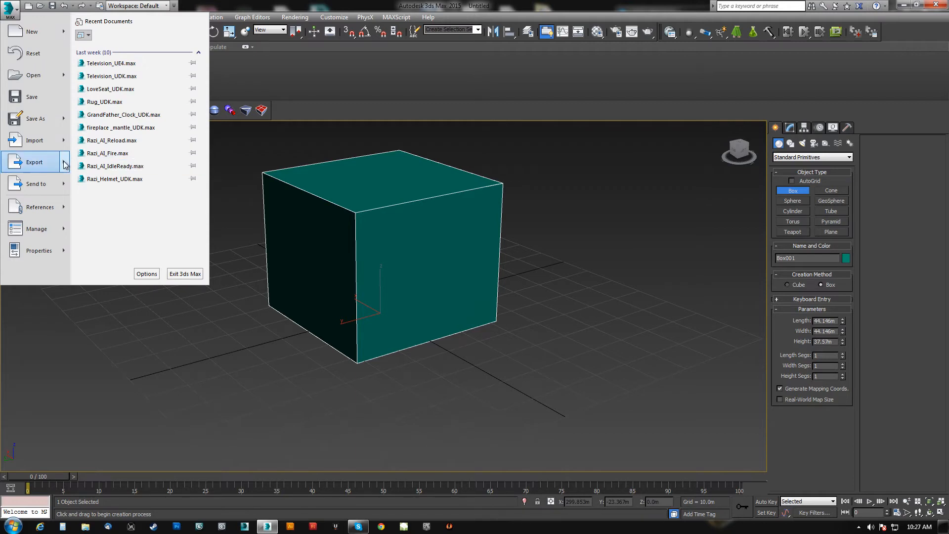
{"action": "mouse_move", "coordinate": [64, 164]}
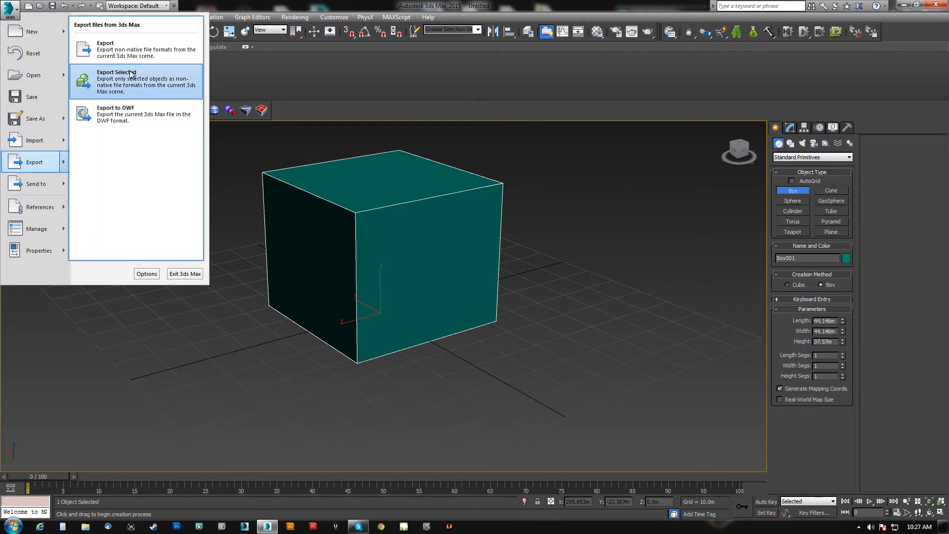
{"action": "left_click", "coordinate": [434, 76]}
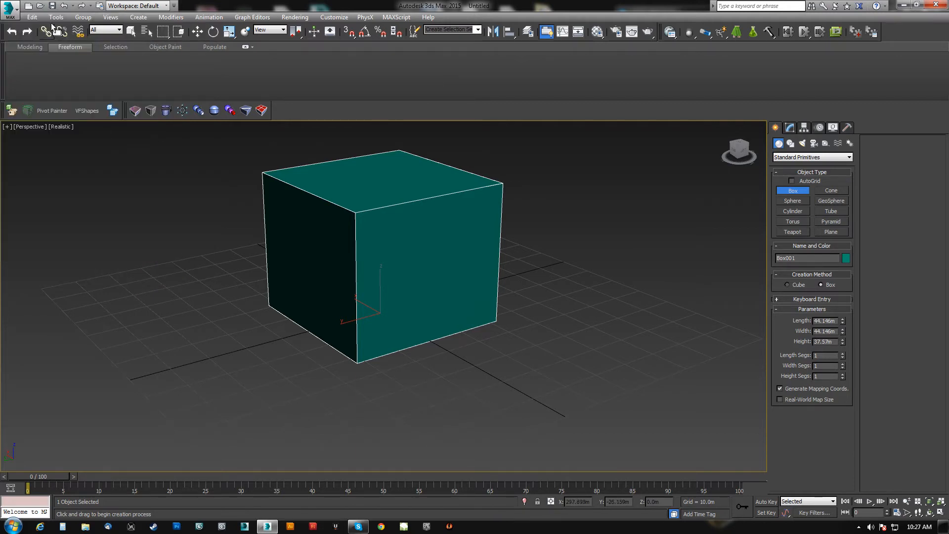
Start exporting only the selected box, then cancel the export file dialog.
{"action": "left_click", "coordinate": [11, 10]}
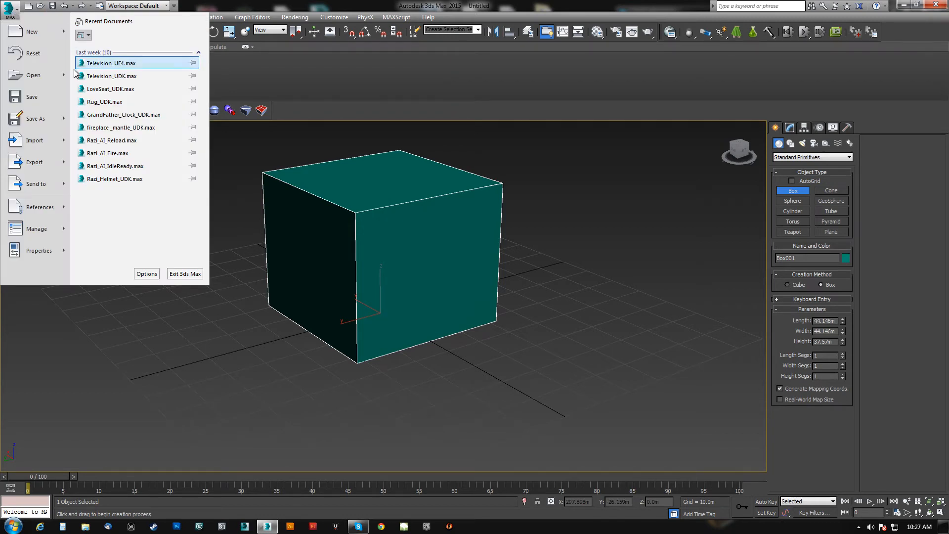
{"action": "mouse_move", "coordinate": [28, 161]}
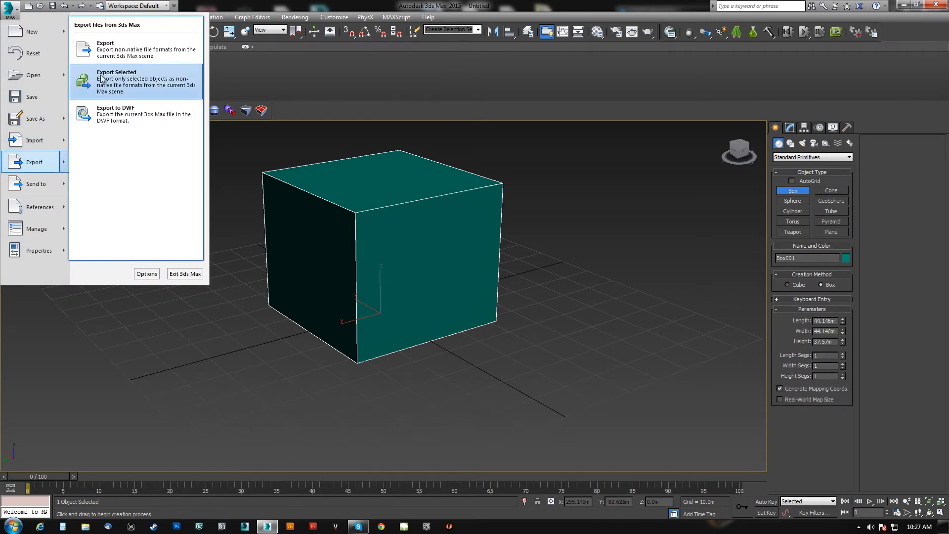
{"action": "middle_click_drag", "start_coordinate": [262, 150], "coordinate": [350, 156]}
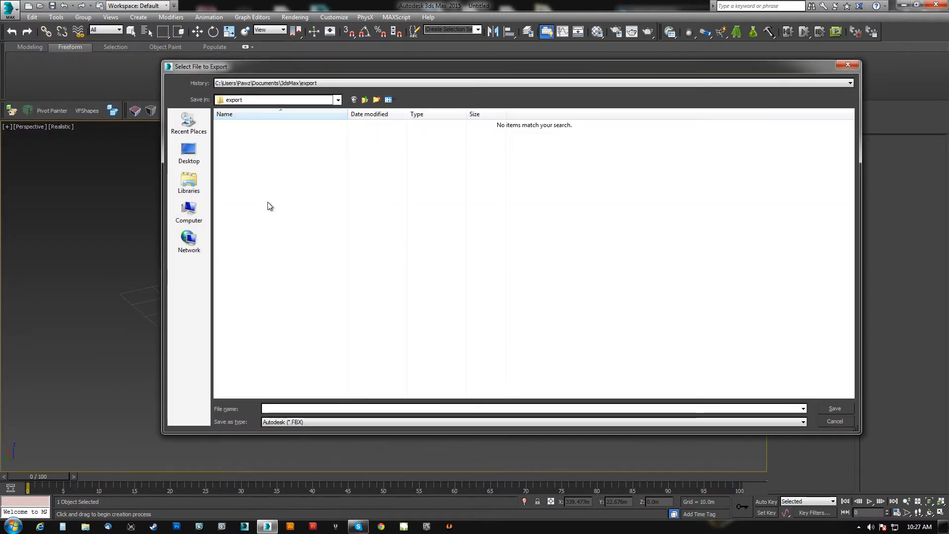
{"action": "left_click", "coordinate": [832, 421]}
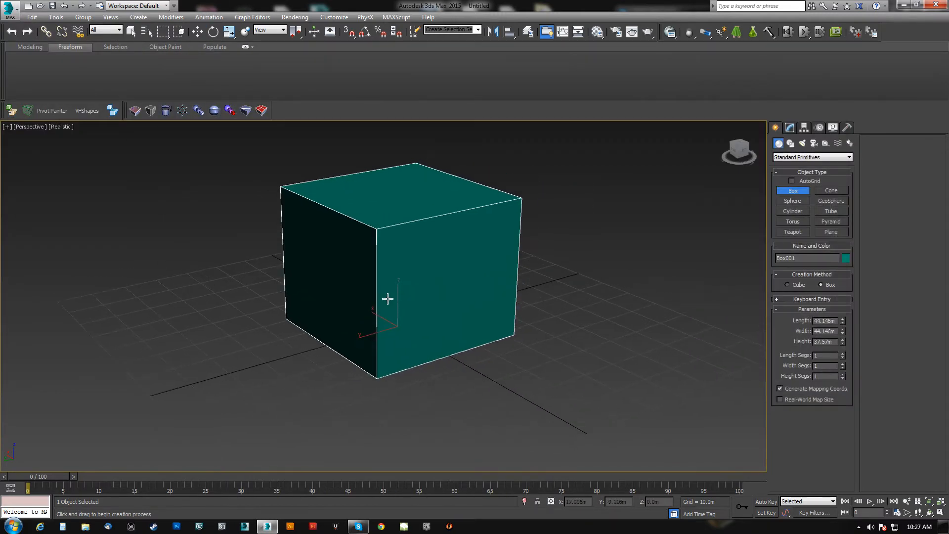
Convert the box to an Editable Poly.
{"action": "middle_click_drag", "start_coordinate": [447, 245], "coordinate": [473, 251], "text": "alt"}
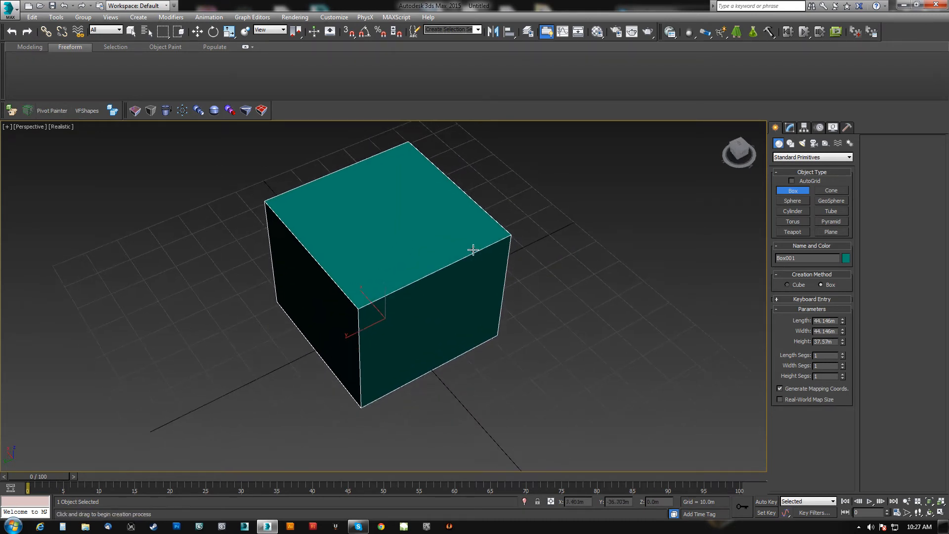
{"action": "left_click", "coordinate": [793, 129]}
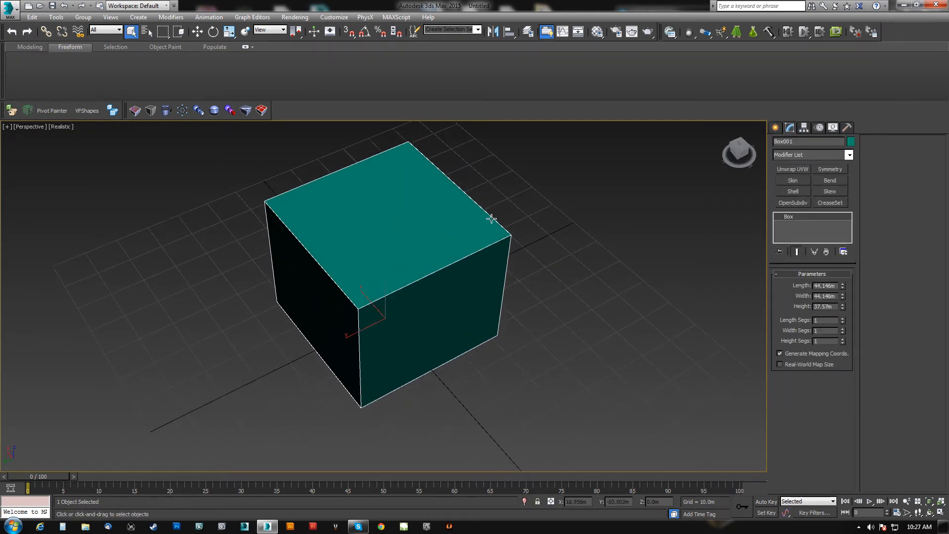
{"action": "middle_click_drag", "start_coordinate": [483, 208], "coordinate": [466, 220]}
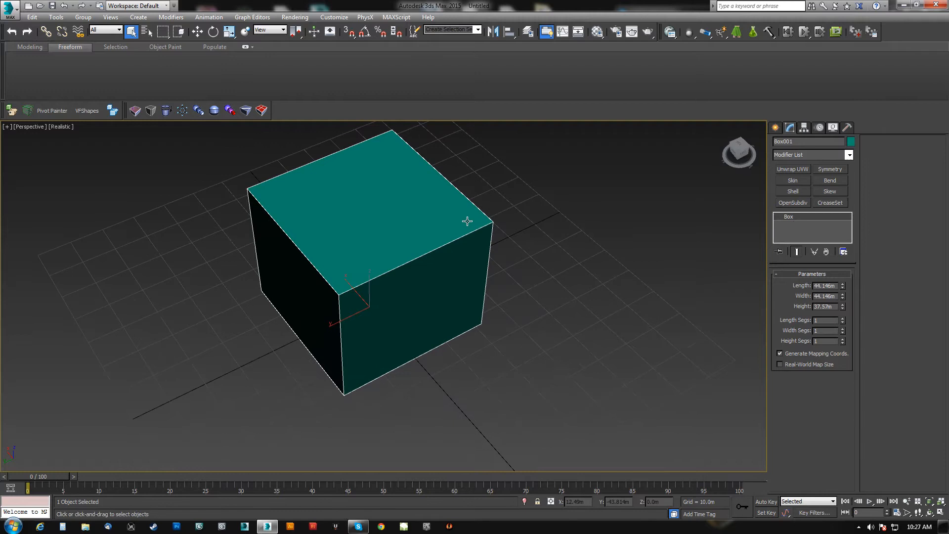
Delete the top polygon of the box and leave polygon sub-object mode.
{"action": "key", "text": "4"}
{"action": "left_click", "coordinate": [355, 221]}
{"action": "middle_click_drag", "start_coordinate": [384, 250], "coordinate": [467, 221]}
{"action": "key", "text": "Delete"}
{"action": "middle_click_drag", "start_coordinate": [406, 234], "coordinate": [432, 246], "text": "alt"}
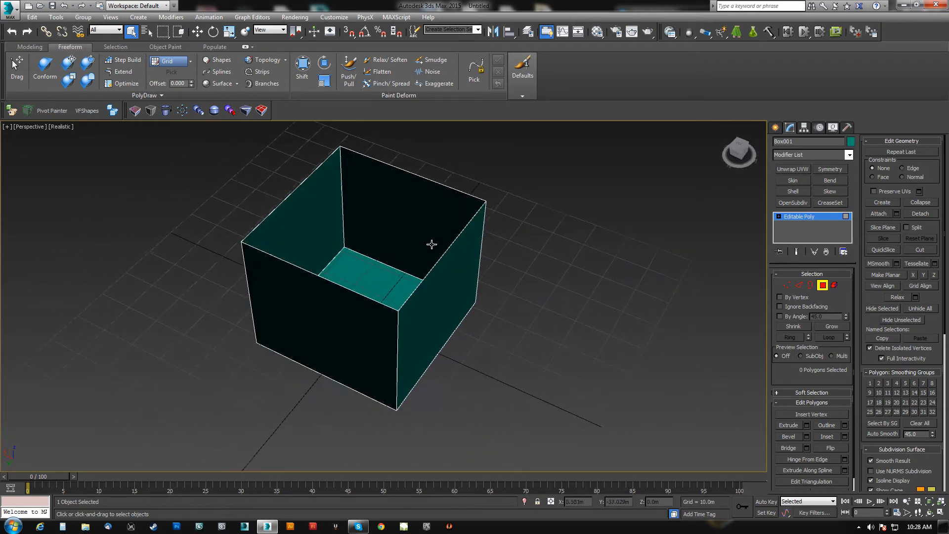
{"action": "left_click", "coordinate": [823, 286]}
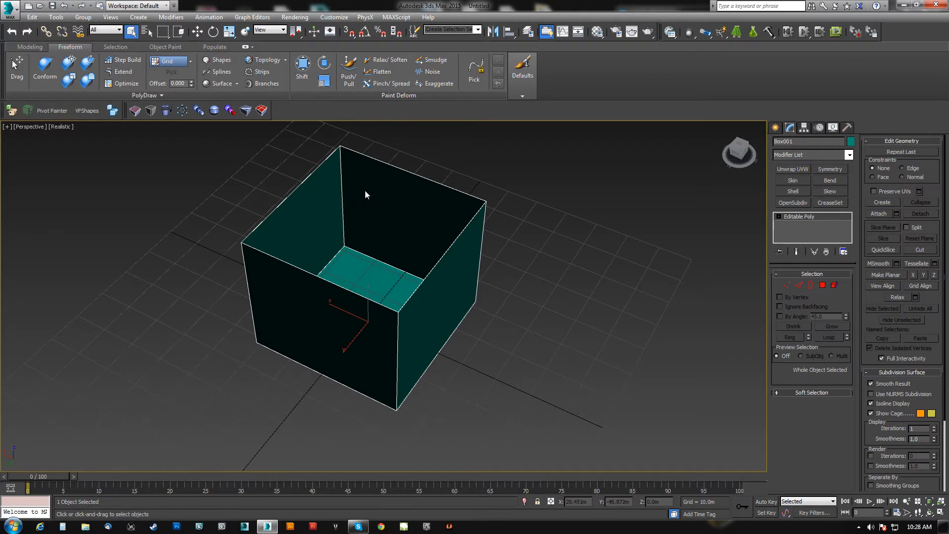
Enable Backface Cull in the object properties of the open box.
{"action": "right_click", "coordinate": [365, 191]}
{"action": "left_click", "coordinate": [383, 254]}
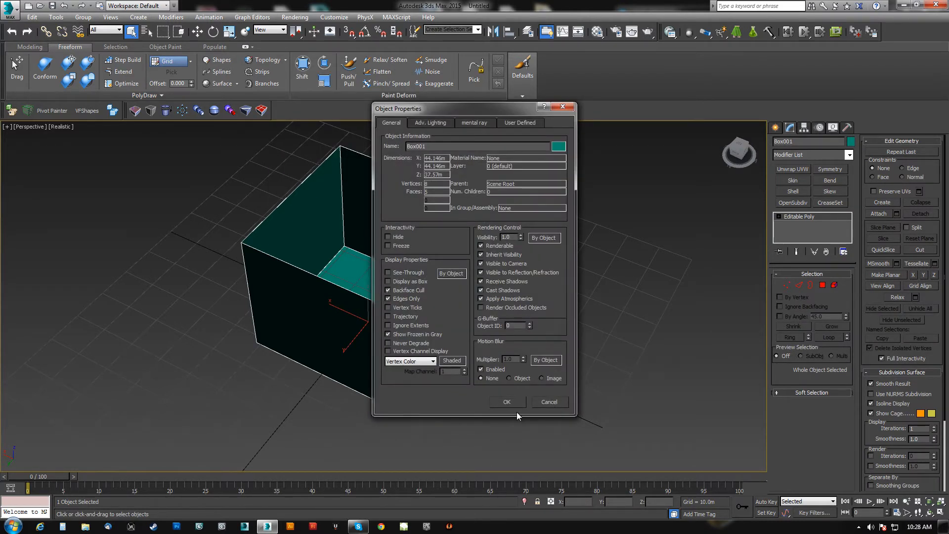
{"action": "left_click", "coordinate": [507, 403]}
{"action": "middle_click_drag", "start_coordinate": [171, 239], "coordinate": [215, 228], "text": "alt"}
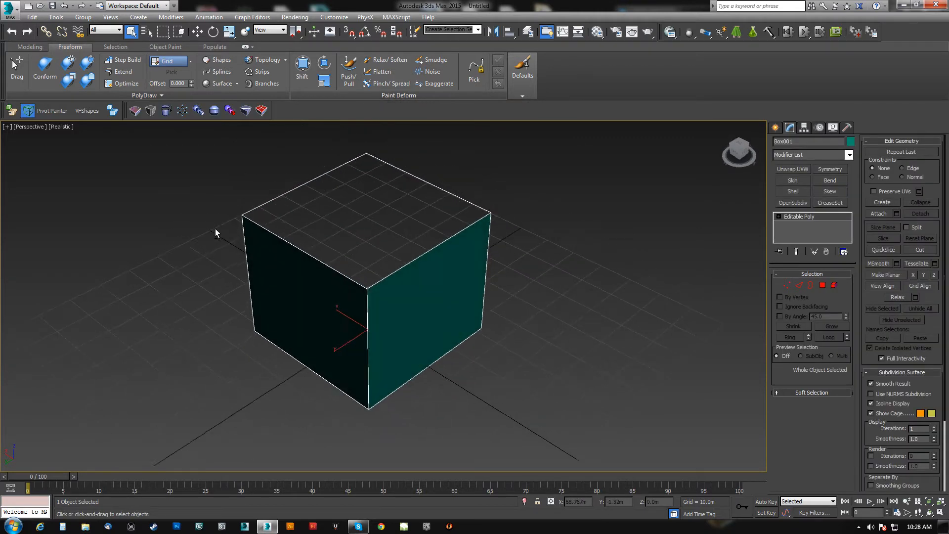
{"action": "middle_click_drag", "start_coordinate": [280, 228], "coordinate": [237, 221], "text": "alt"}
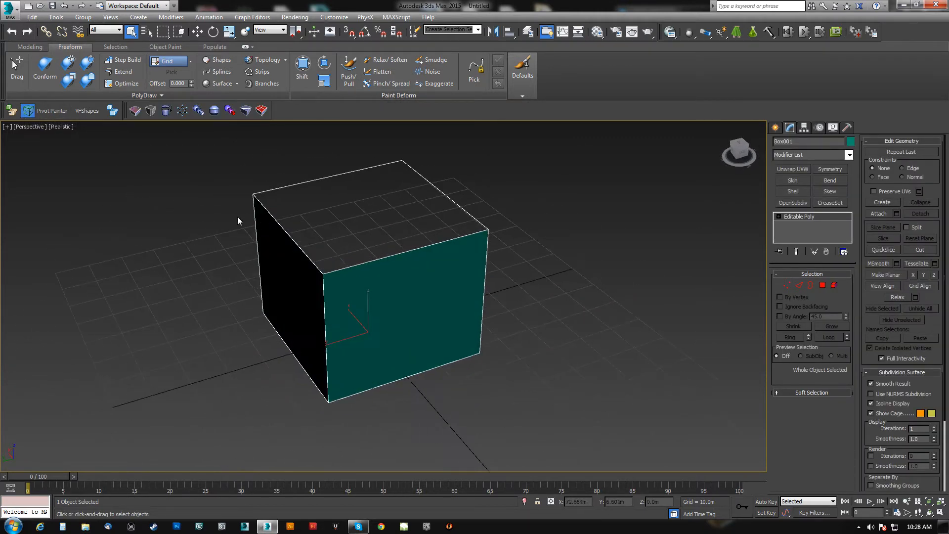
Toggle the box's Backface Cull on and off repeatedly with the custom toolbar command, ending with it off.
{"action": "left_click", "coordinate": [30, 109]}
{"action": "left_click", "coordinate": [30, 108]}
{"action": "left_click", "coordinate": [30, 109]}
{"action": "left_click", "coordinate": [30, 109]}
{"action": "left_click", "coordinate": [30, 108]}
{"action": "left_click", "coordinate": [29, 110]}
{"action": "left_click", "coordinate": [29, 110]}
{"action": "left_click", "coordinate": [28, 110]}
{"action": "left_click", "coordinate": [30, 111]}
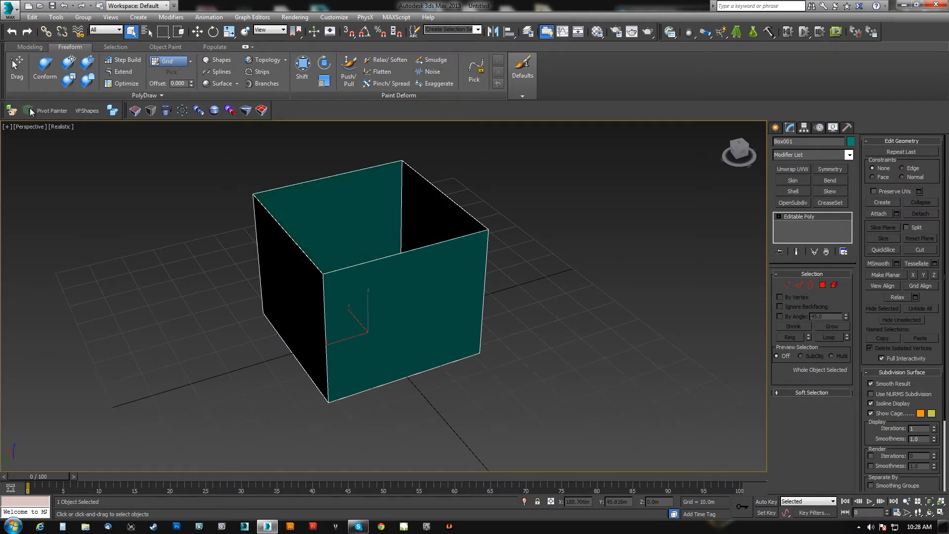
{"action": "left_click", "coordinate": [30, 111]}
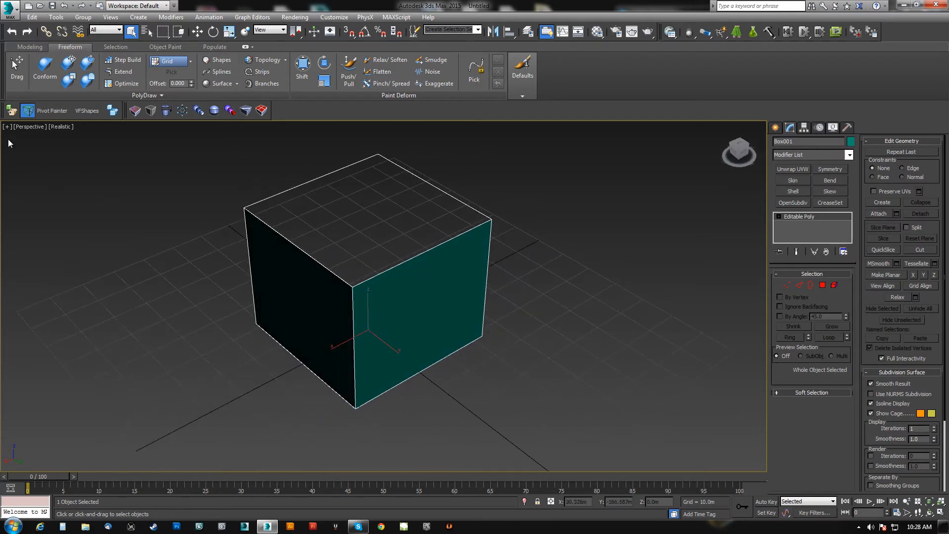
{"action": "left_click", "coordinate": [27, 110]}
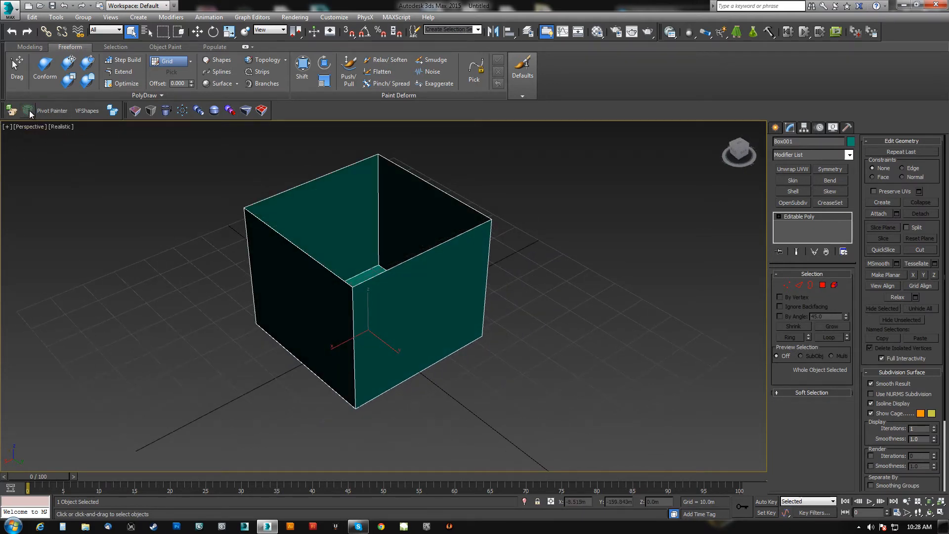
{"action": "middle_click_drag", "start_coordinate": [410, 193], "coordinate": [411, 236]}
{"action": "middle_click_drag", "start_coordinate": [365, 291], "coordinate": [333, 293], "text": "alt"}
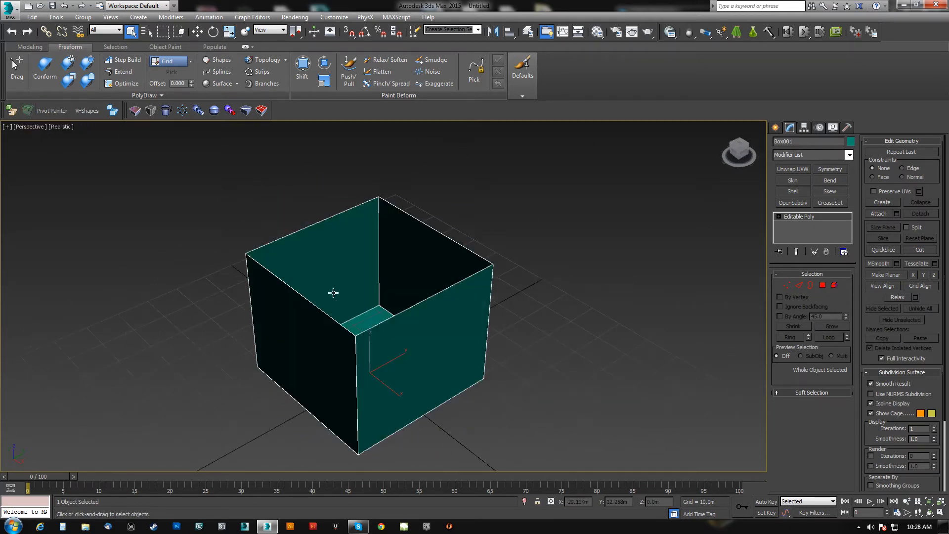
{"action": "left_click", "coordinate": [29, 112]}
{"action": "middle_click_drag", "start_coordinate": [577, 263], "coordinate": [268, 177], "text": "alt"}
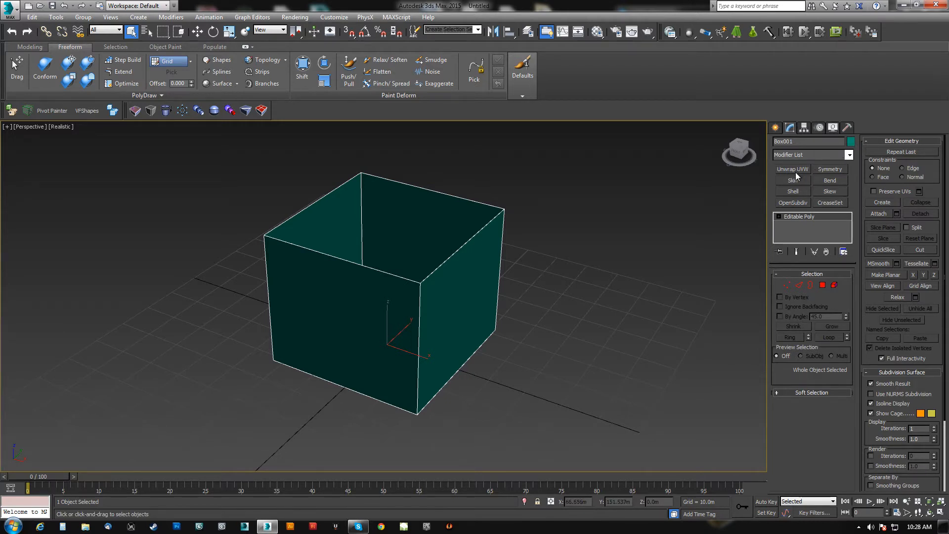
Look through the full modifier list and close it without applying a modifier.
{"action": "left_click", "coordinate": [849, 157]}
{"action": "scroll", "coordinate": [840, 418], "scroll_direction": "down", "scroll_amount": 15}
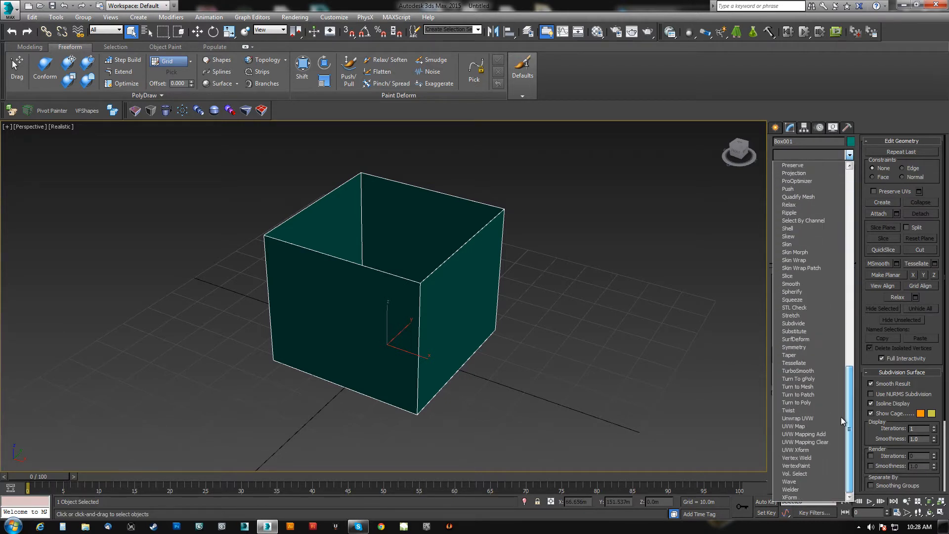
{"action": "left_click_drag", "start_coordinate": [838, 419], "coordinate": [758, 224]}
{"action": "left_click", "coordinate": [803, 118]}
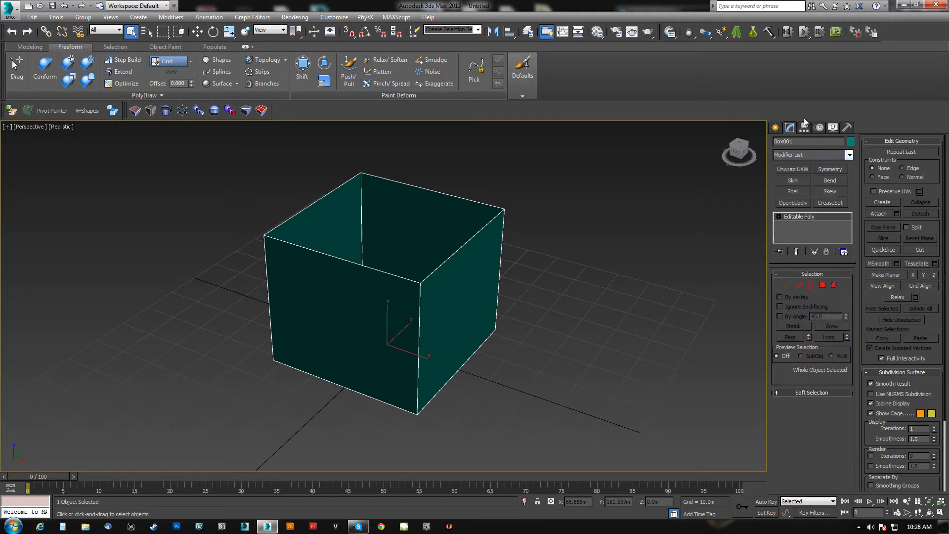
Hide the modifier buttons above the modifier stack, and show them again.
{"action": "left_click", "coordinate": [844, 253]}
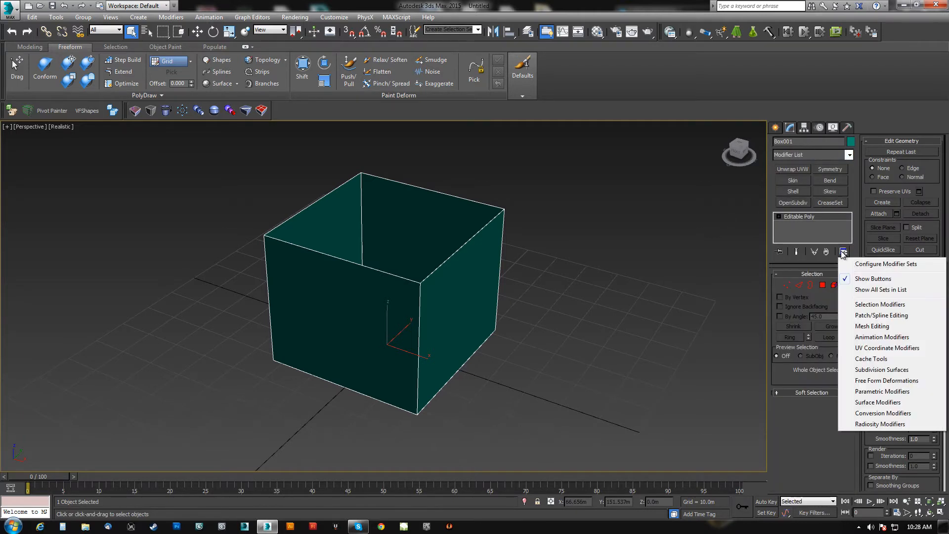
{"action": "left_click", "coordinate": [873, 279]}
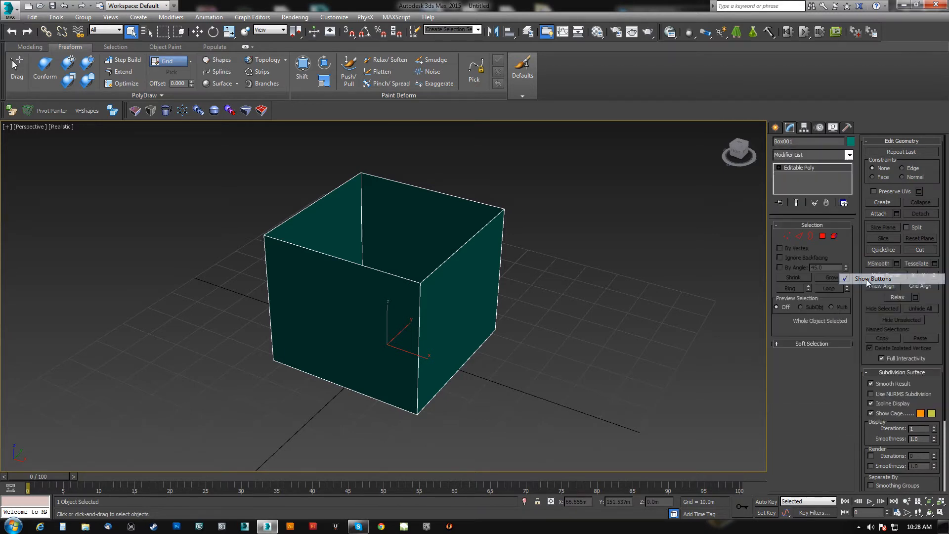
{"action": "left_click", "coordinate": [843, 203]}
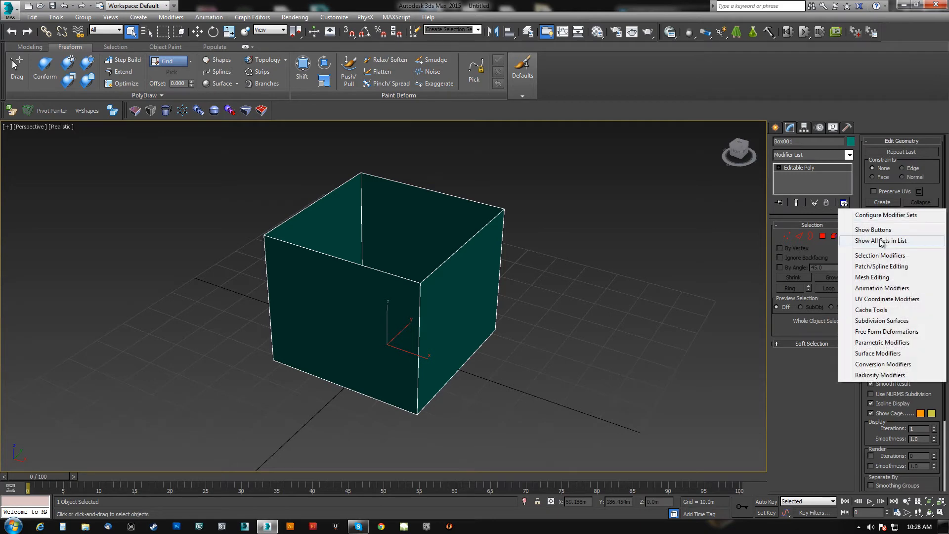
{"action": "left_click", "coordinate": [873, 229]}
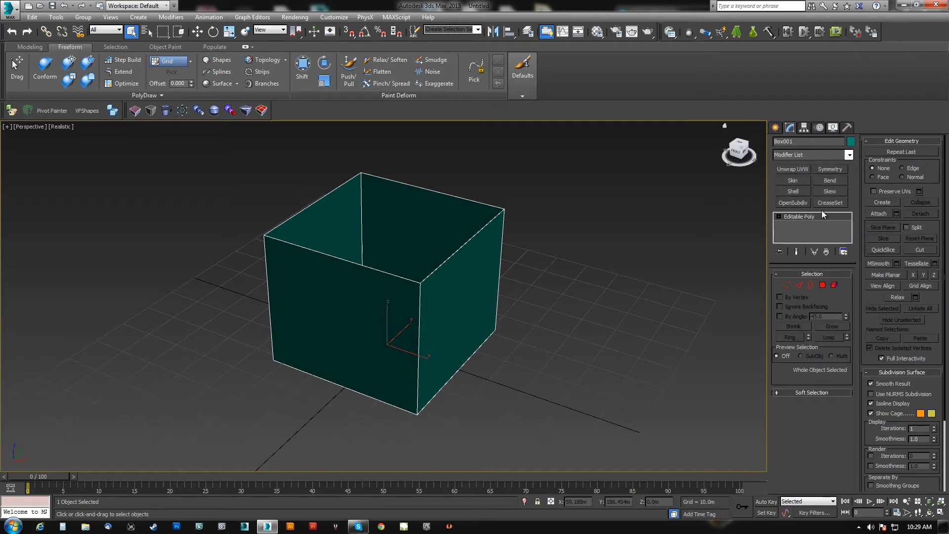
Set the total number of modifier buttons to 16 in the modifier set configuration and confirm.
{"action": "left_click", "coordinate": [843, 251]}
{"action": "left_click", "coordinate": [883, 267]}
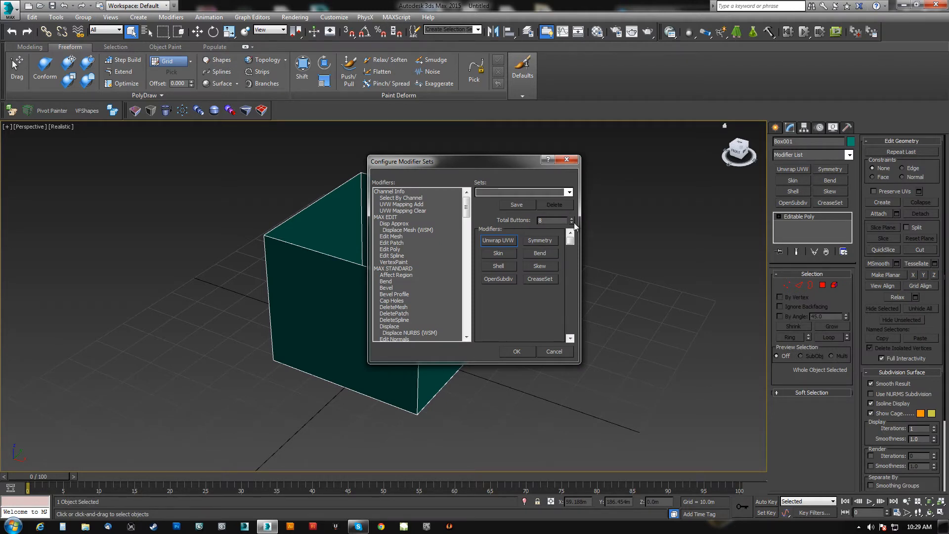
{"action": "left_click", "coordinate": [572, 218]}
{"action": "left_click", "coordinate": [573, 219]}
{"action": "left_click", "coordinate": [573, 219]}
{"action": "left_click", "coordinate": [572, 218]}
{"action": "left_click", "coordinate": [573, 219]}
{"action": "left_click", "coordinate": [573, 219]}
{"action": "left_click", "coordinate": [518, 351]}
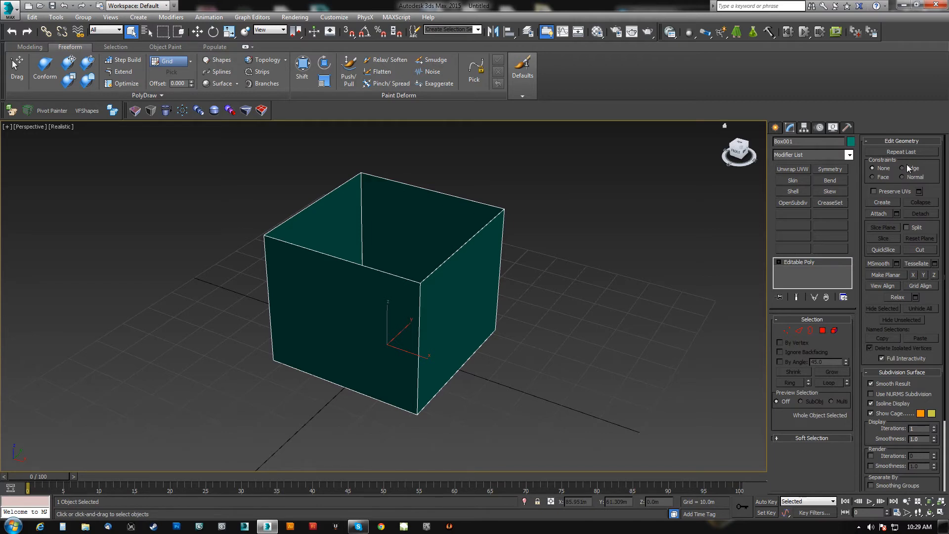
Reduce the total number of buttons in the modifier set configuration to 10.
{"action": "left_click", "coordinate": [844, 297]}
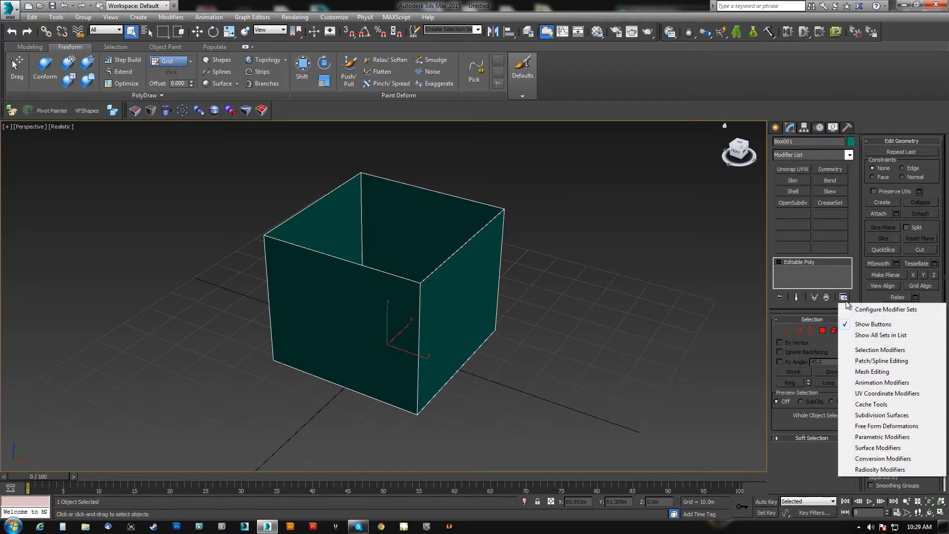
{"action": "left_click", "coordinate": [873, 312]}
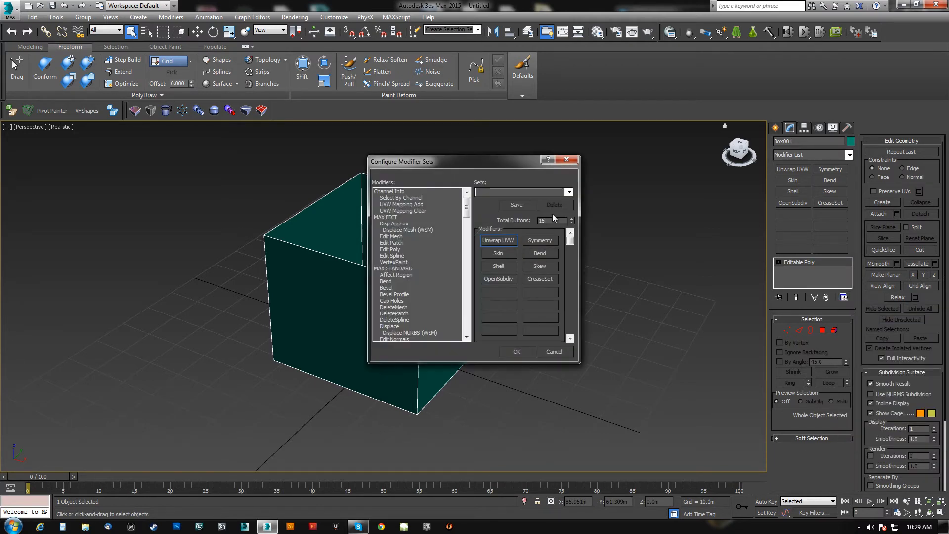
{"action": "left_click", "coordinate": [572, 222]}
{"action": "left_click", "coordinate": [572, 222]}
{"action": "left_click", "coordinate": [572, 222]}
{"action": "left_click", "coordinate": [572, 222]}
{"action": "left_click", "coordinate": [572, 222]}
{"action": "left_click", "coordinate": [572, 222]}
{"action": "left_click", "coordinate": [572, 222]}
{"action": "left_click", "coordinate": [572, 222]}
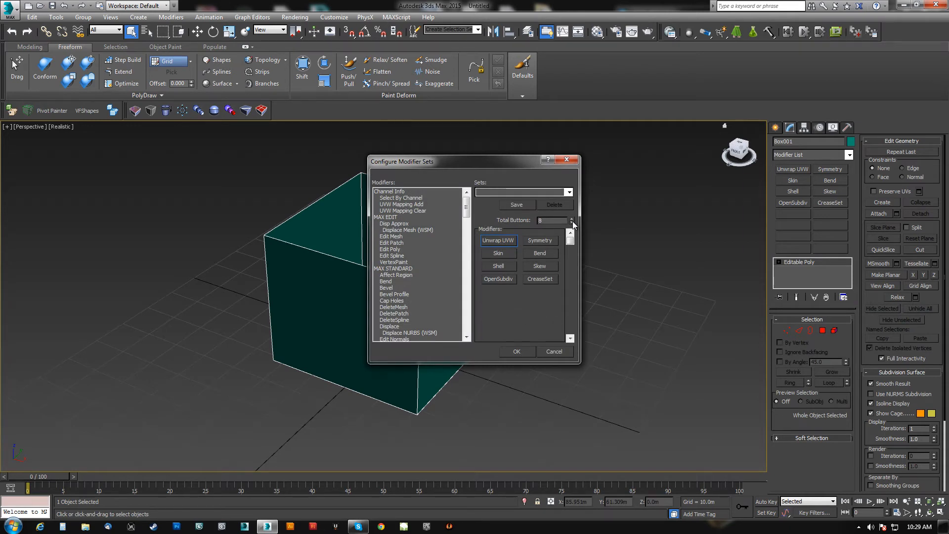
Assign Affect Region to the first empty modifier button, and replace it with DeleteSpline.
{"action": "left_click", "coordinate": [395, 276]}
{"action": "left_click_drag", "start_coordinate": [384, 279], "coordinate": [499, 292]}
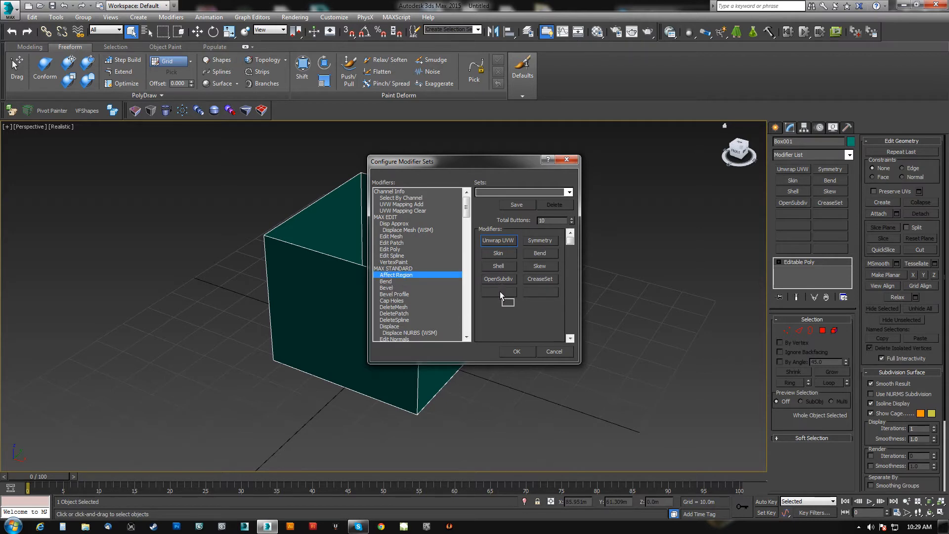
{"action": "left_click", "coordinate": [389, 320]}
{"action": "left_click_drag", "start_coordinate": [388, 321], "coordinate": [496, 298]}
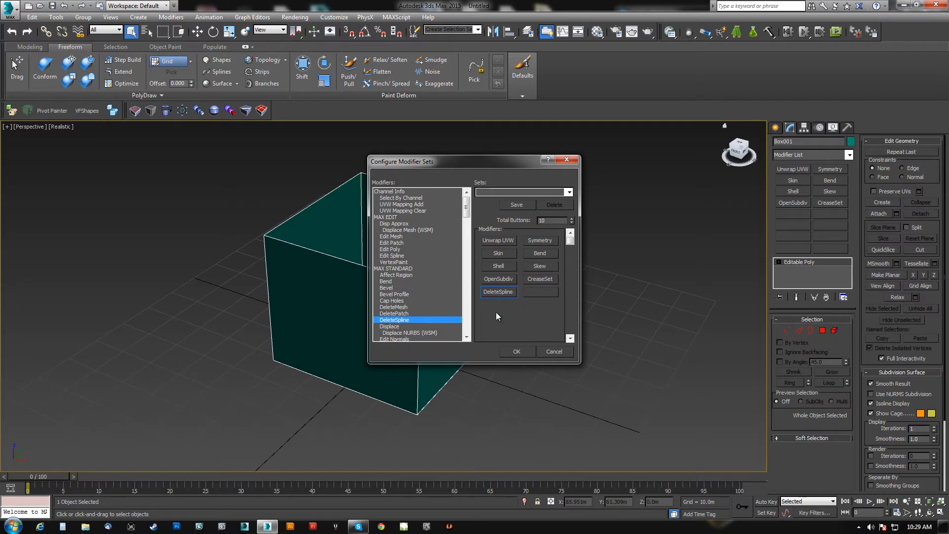
Assign FFD 4x4x4 and Poly Select to the last two modifier buttons and confirm the modifier set.
{"action": "scroll", "coordinate": [396, 326], "scroll_direction": "down", "scroll_amount": 7}
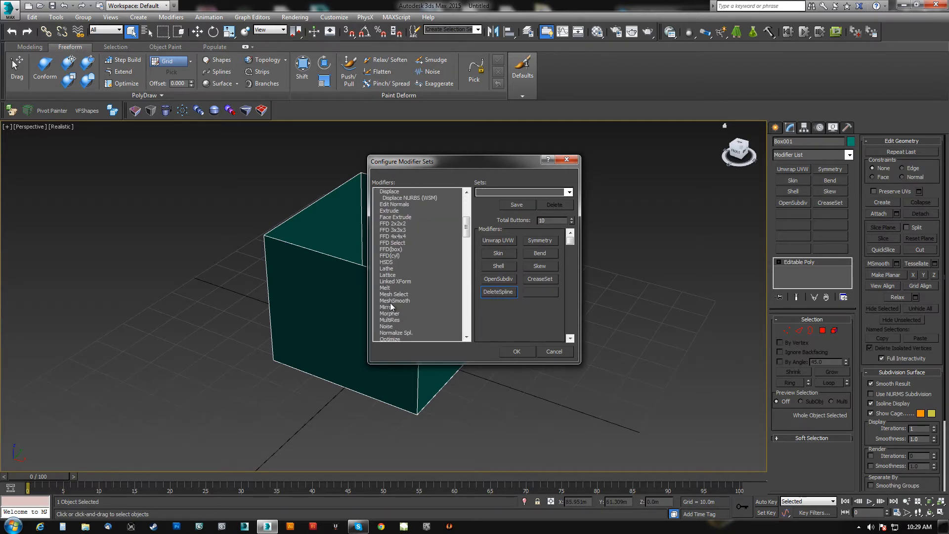
{"action": "left_click_drag", "start_coordinate": [393, 238], "coordinate": [507, 292]}
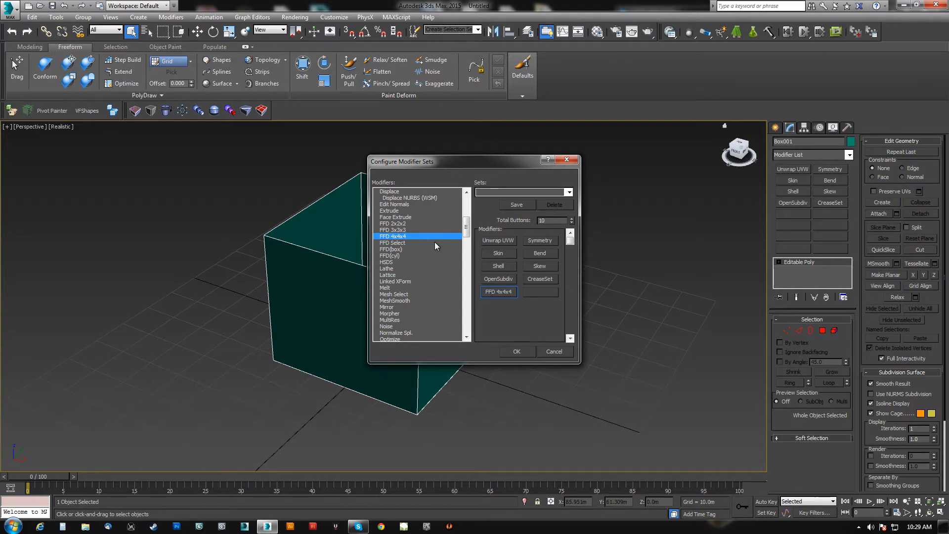
{"action": "left_click", "coordinate": [403, 299]}
{"action": "scroll", "coordinate": [408, 312], "scroll_direction": "down", "scroll_amount": 10}
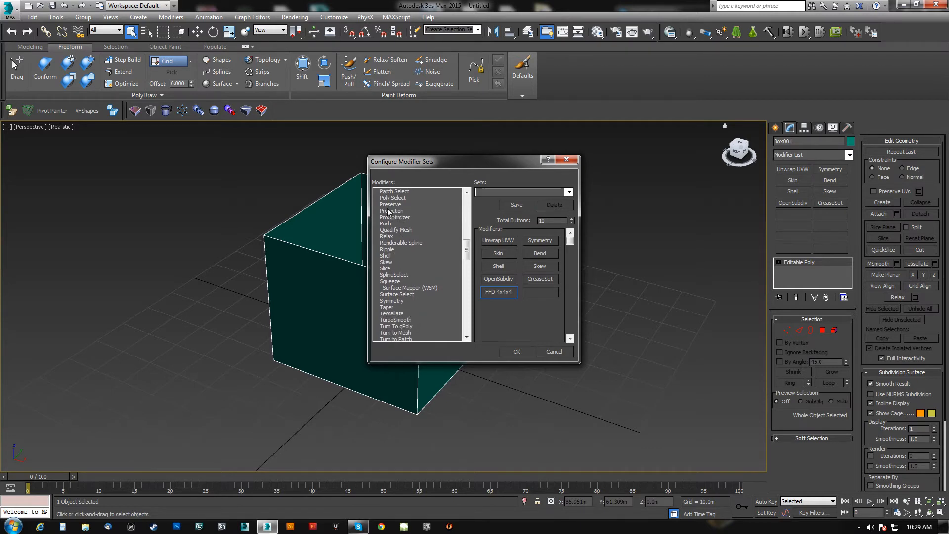
{"action": "left_click_drag", "start_coordinate": [393, 198], "coordinate": [542, 291]}
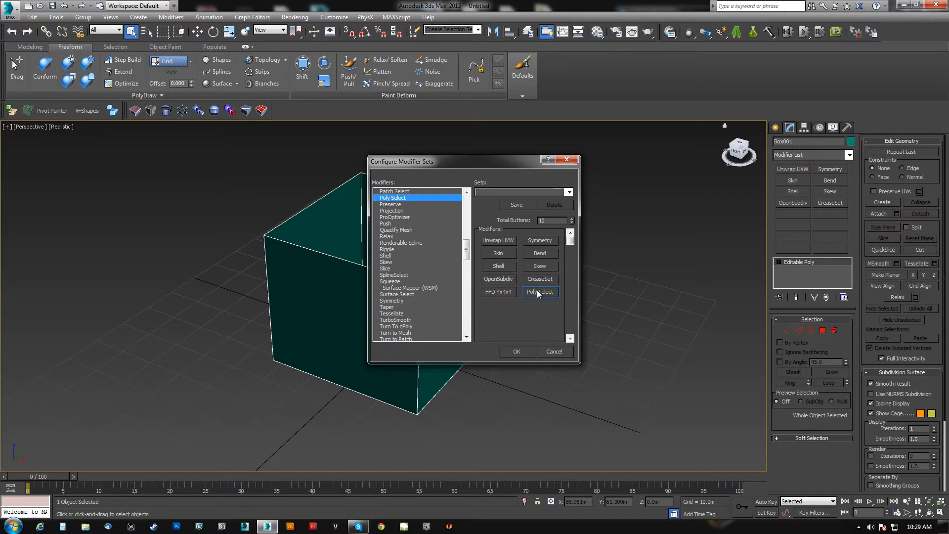
{"action": "left_click", "coordinate": [516, 351]}
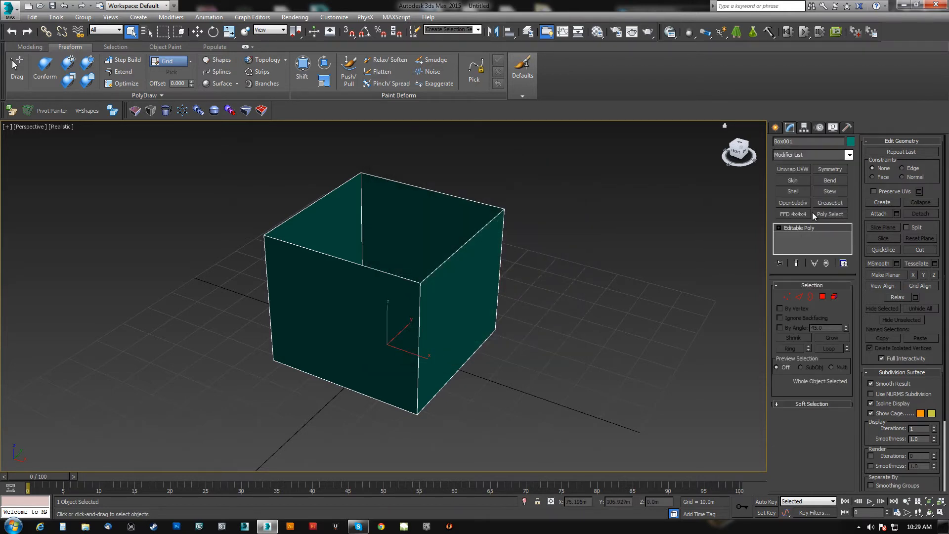
Try the FFD 4x4x4 and Unwrap UVW modifier buttons on the box, removing each modifier from the stack.
{"action": "left_click", "coordinate": [793, 213]}
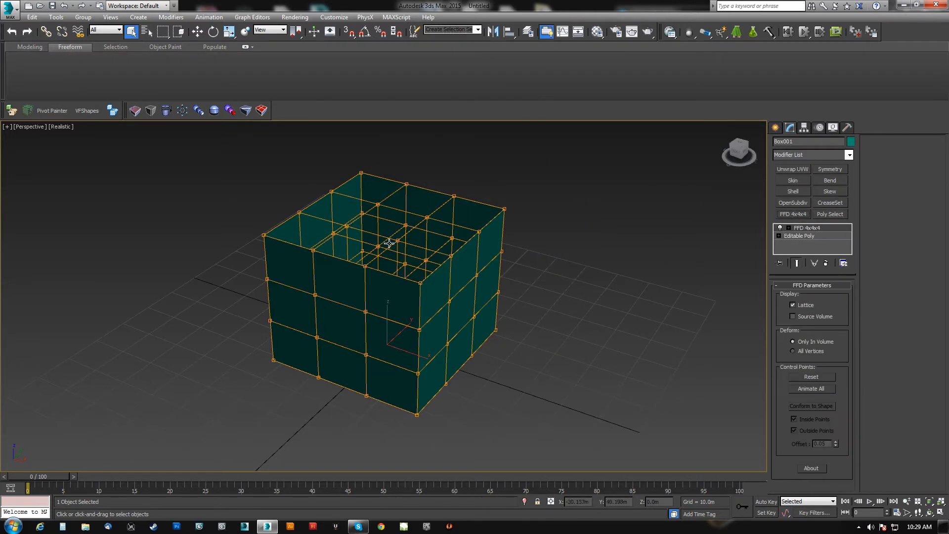
{"action": "left_click", "coordinate": [825, 263]}
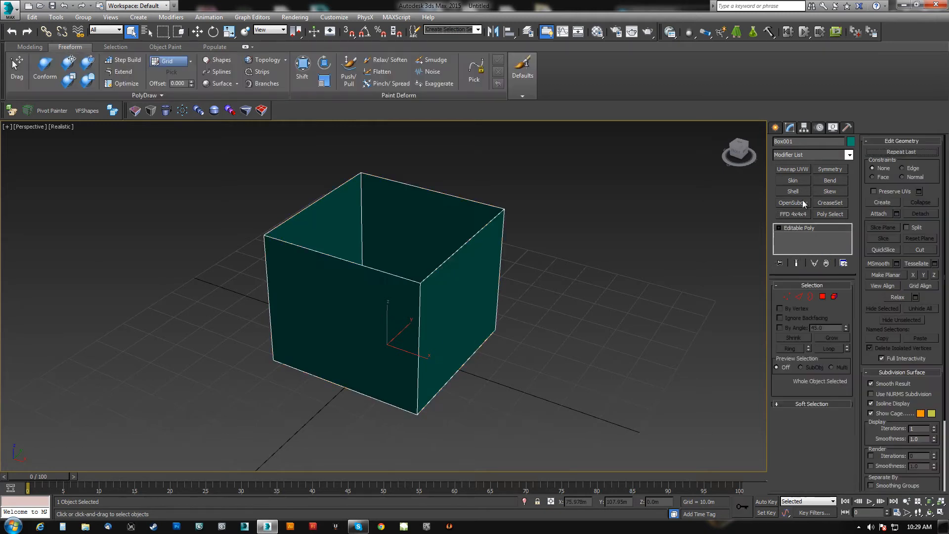
{"action": "left_click", "coordinate": [793, 169]}
{"action": "left_click", "coordinate": [826, 263]}
Add Unwrap UVW to the box from the full modifier list, and remove it from the stack.
{"action": "left_click", "coordinate": [854, 154]}
{"action": "scroll", "coordinate": [852, 295], "scroll_direction": "down", "scroll_amount": 20}
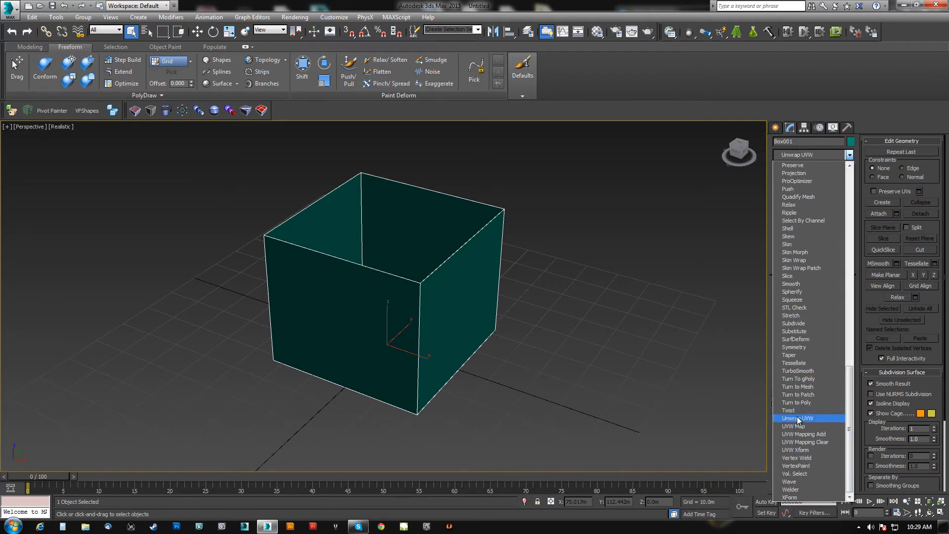
{"action": "left_click", "coordinate": [797, 418]}
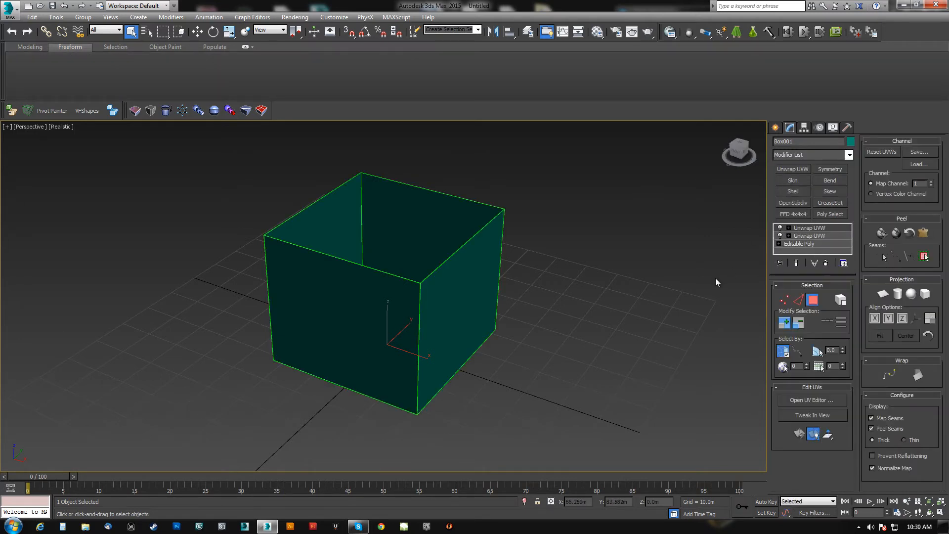
{"action": "left_click", "coordinate": [826, 263]}
{"action": "middle_click_drag", "start_coordinate": [531, 275], "coordinate": [625, 253], "text": "alt"}
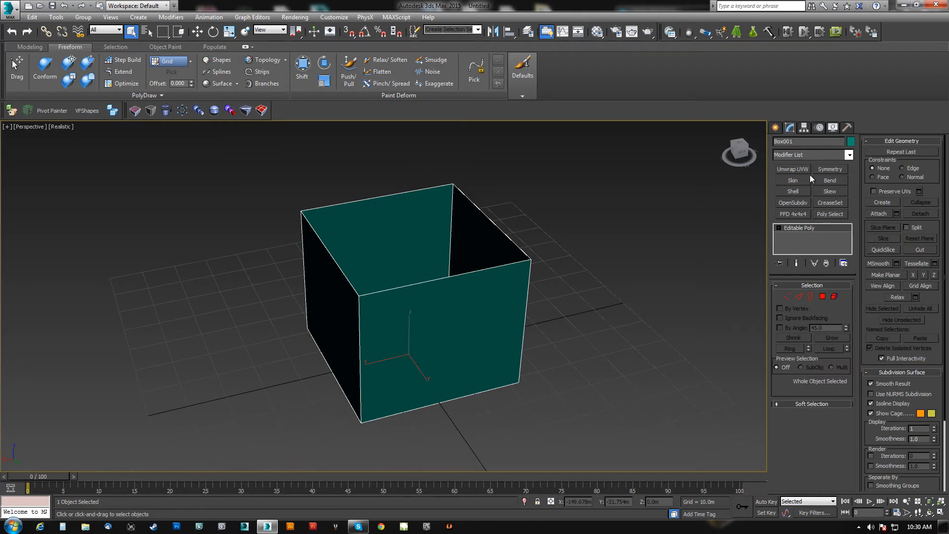
{"action": "middle_click_drag", "start_coordinate": [672, 228], "coordinate": [498, 273], "text": "alt"}
Find the Convert to Editable Polygon command among the Main UI actions in the toolbar customization settings.
{"action": "left_click", "coordinate": [335, 17]}
{"action": "key", "text": "Escape"}
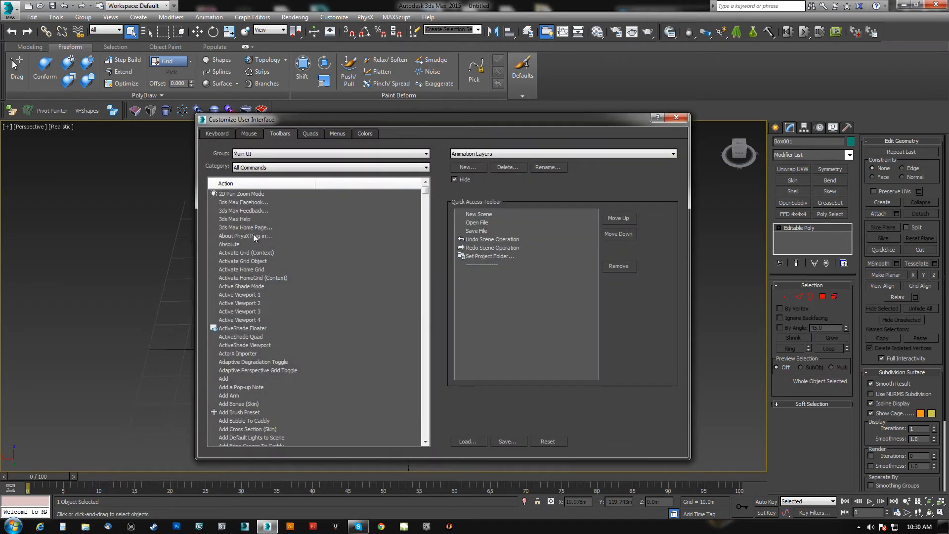
{"action": "left_click", "coordinate": [252, 236]}
{"action": "type", "text": "edit"}
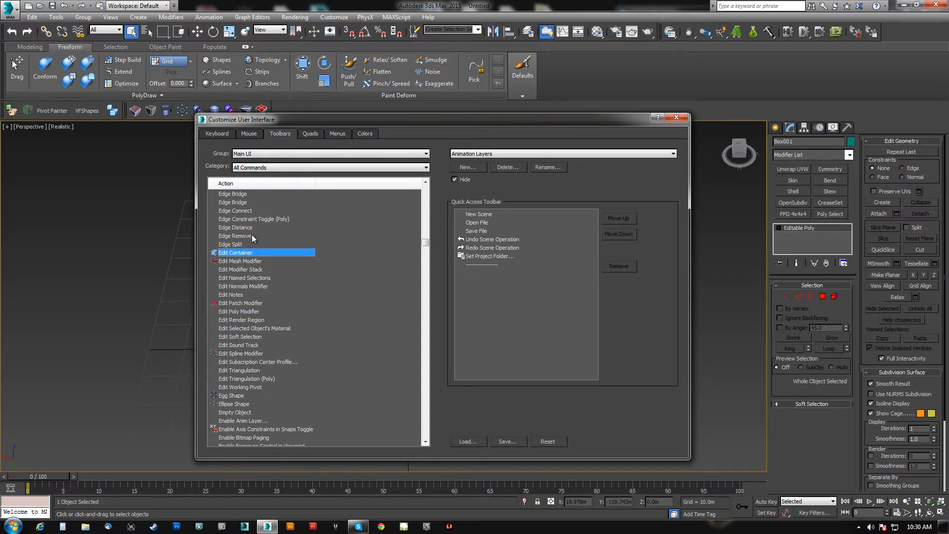
{"action": "type", "text": "convert to"}
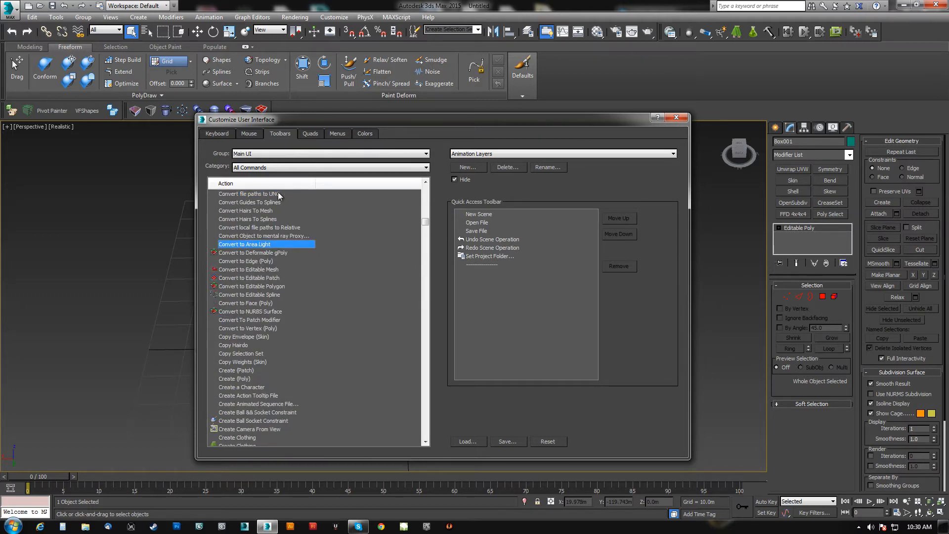
{"action": "left_click_drag", "start_coordinate": [315, 183], "coordinate": [371, 182]}
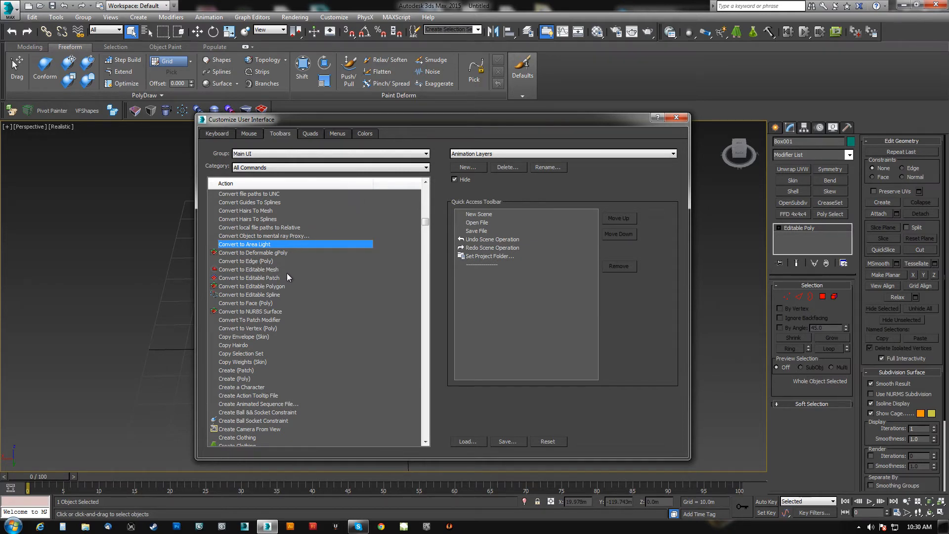
{"action": "left_click", "coordinate": [251, 286]}
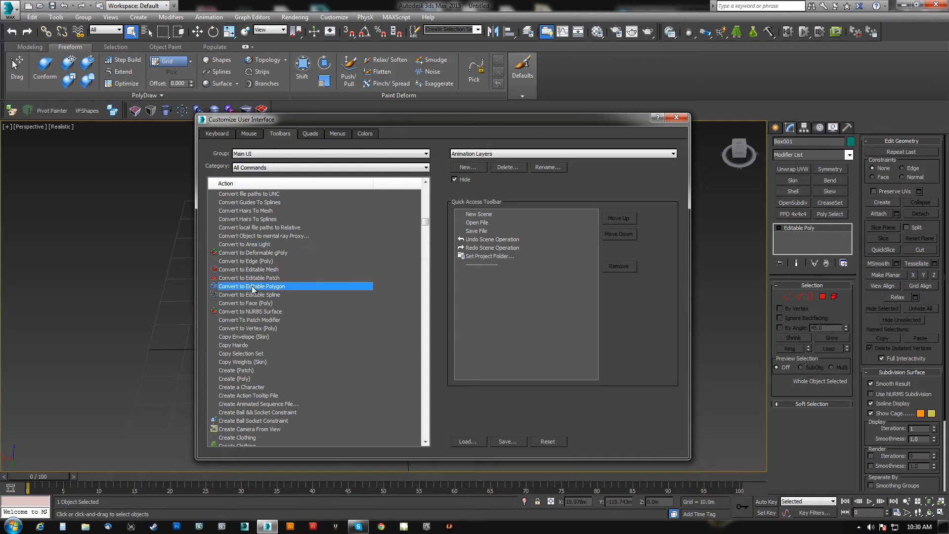
{"action": "left_click_drag", "start_coordinate": [376, 183], "coordinate": [312, 184]}
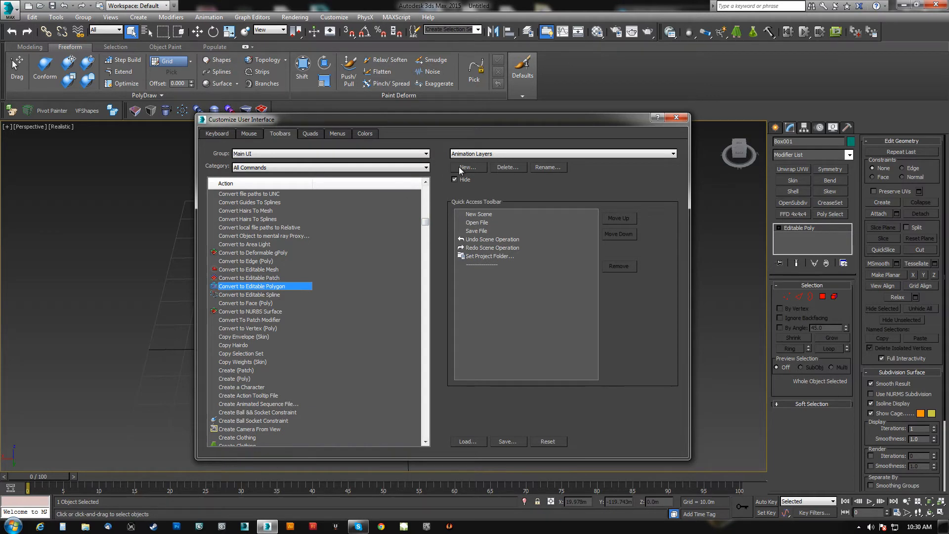
Look up the keyboard shortcut for Convert to Editable Polygon, widening the list columns, and close the interface customization.
{"action": "left_click", "coordinate": [216, 134]}
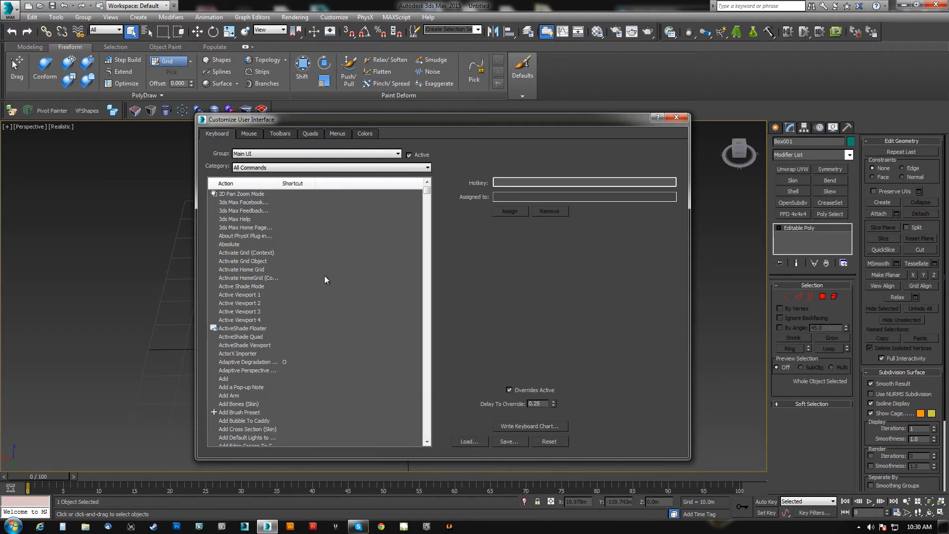
{"action": "left_click", "coordinate": [239, 218]}
{"action": "type", "text": "conv"}
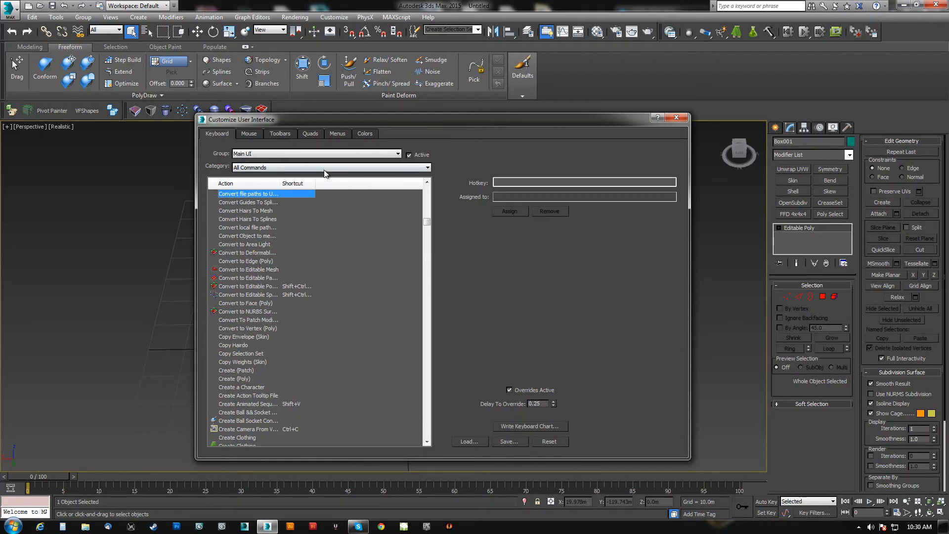
{"action": "left_click_drag", "start_coordinate": [315, 184], "coordinate": [375, 185]}
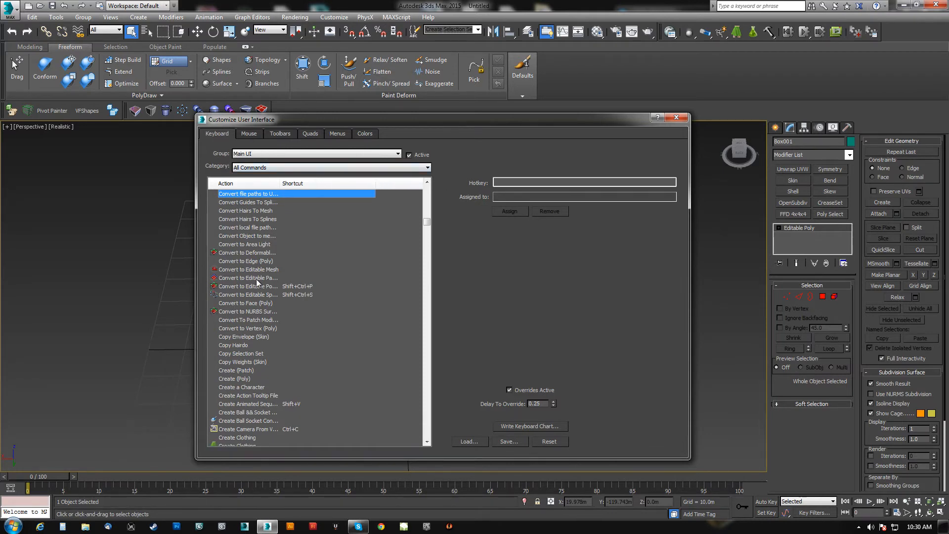
{"action": "left_click_drag", "start_coordinate": [282, 178], "coordinate": [307, 188]}
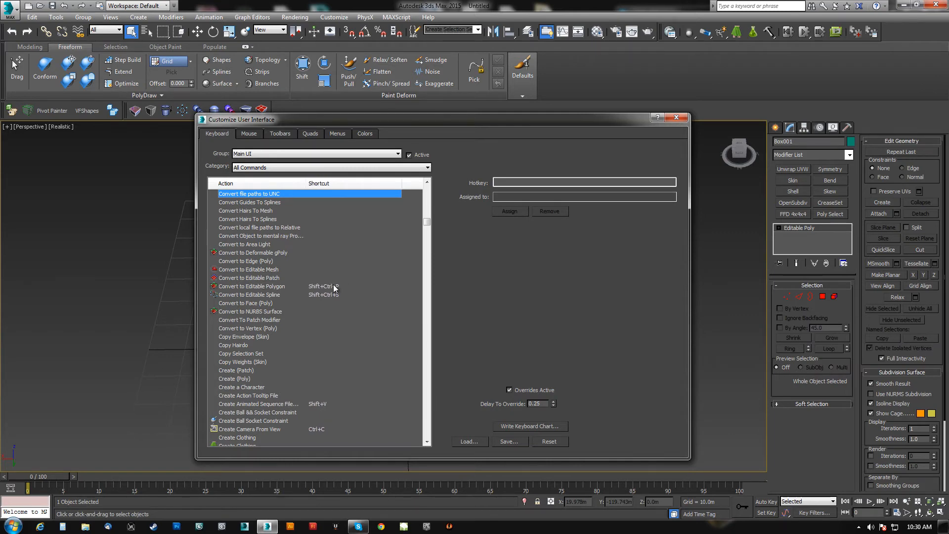
{"action": "left_click", "coordinate": [676, 117]}
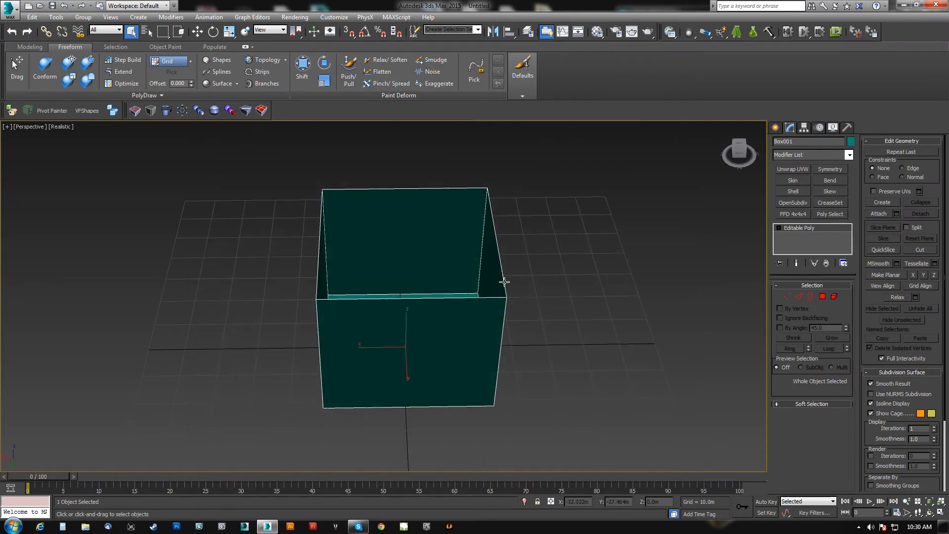
Add the Unwrap UVW, Skin, Shell, Skew and Bend modifiers to the box with the custom modifier buttons.
{"action": "middle_click_drag", "start_coordinate": [500, 294], "coordinate": [627, 218], "text": "alt"}
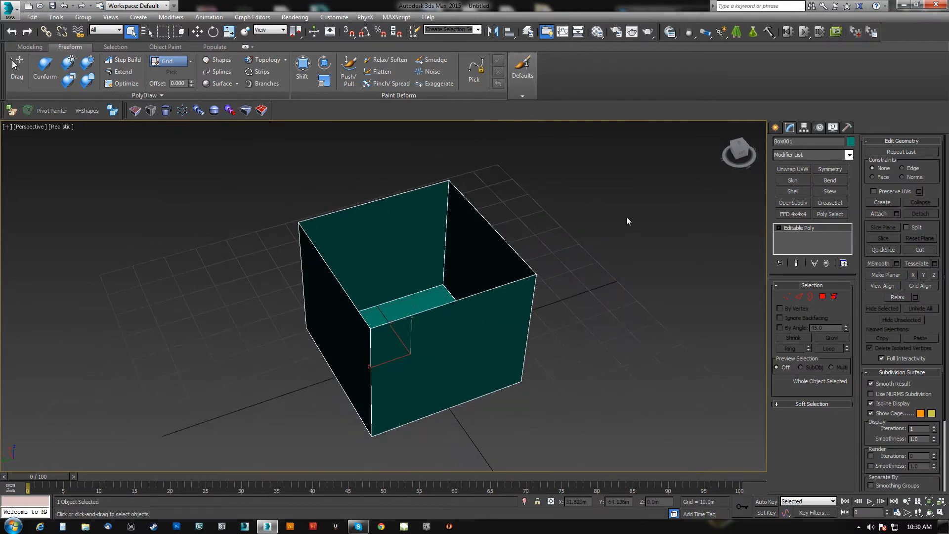
{"action": "left_click", "coordinate": [793, 169]}
{"action": "left_click", "coordinate": [792, 180]}
{"action": "left_click", "coordinate": [792, 191]}
{"action": "left_click", "coordinate": [830, 191]}
{"action": "left_click", "coordinate": [830, 180]}
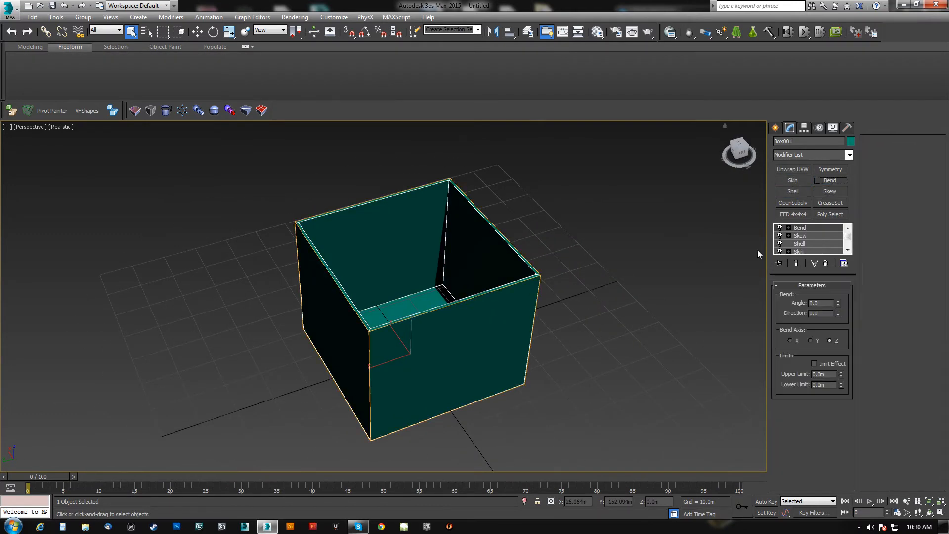
Collapse the box's whole modifier stack by converting the box to Editable Poly.
{"action": "middle_click_drag", "start_coordinate": [444, 341], "coordinate": [447, 308]}
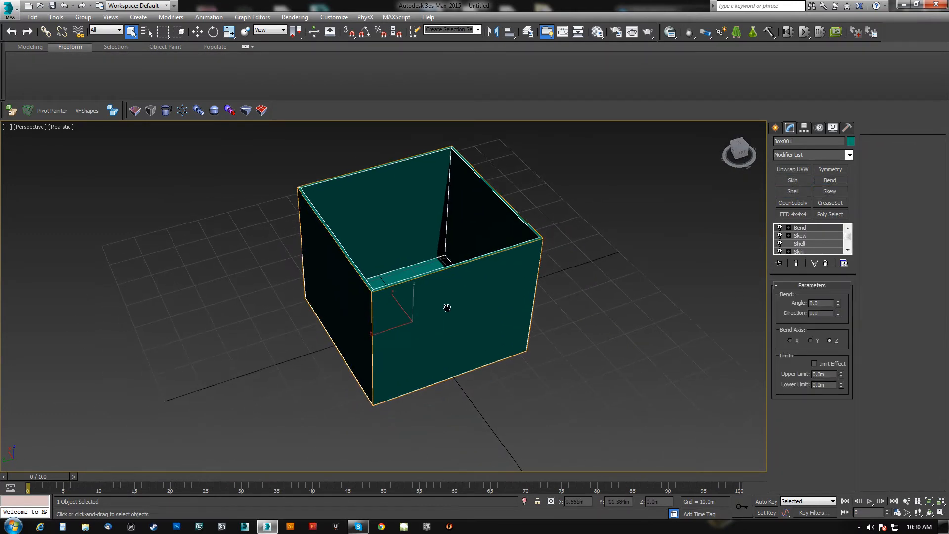
{"action": "right_click", "coordinate": [799, 229]}
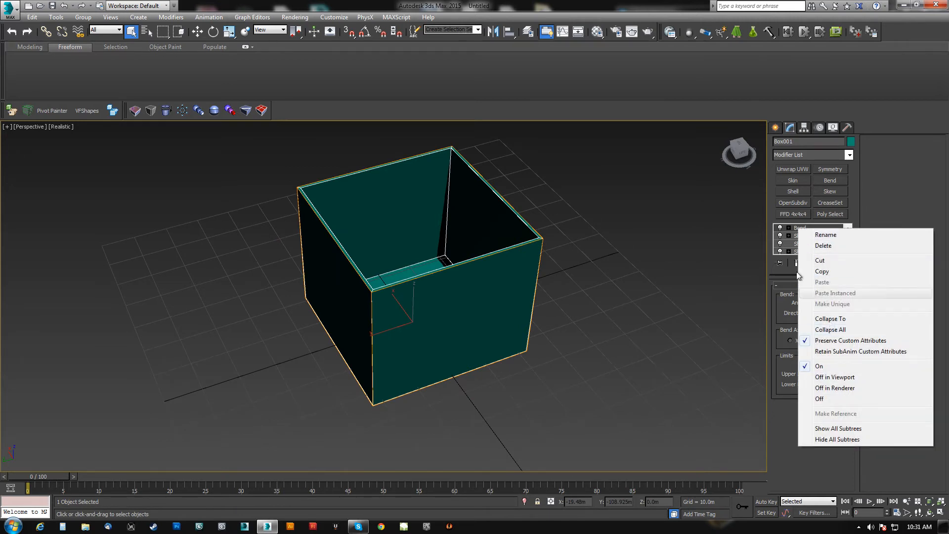
{"action": "left_click", "coordinate": [557, 256]}
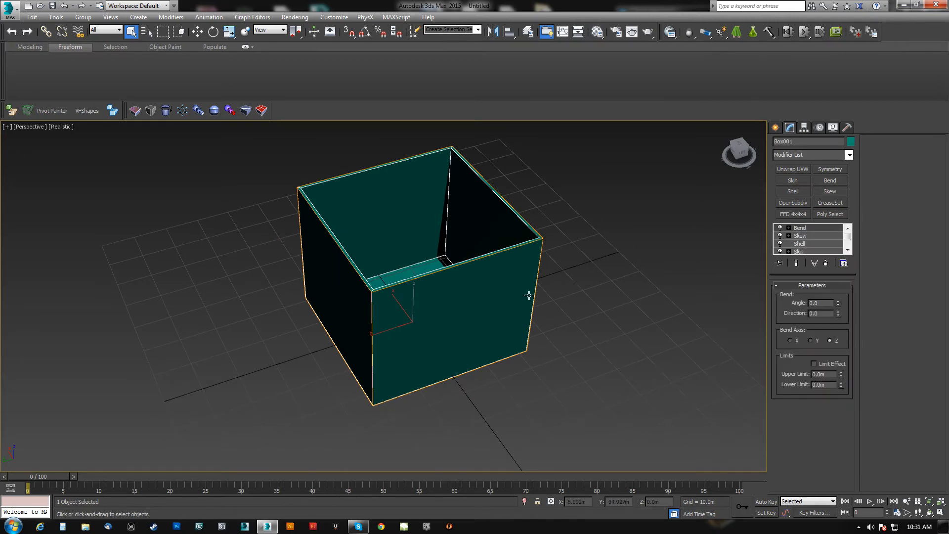
{"action": "key", "text": "alt+e"}
{"action": "middle_click_drag", "start_coordinate": [460, 334], "coordinate": [390, 327], "text": "alt"}
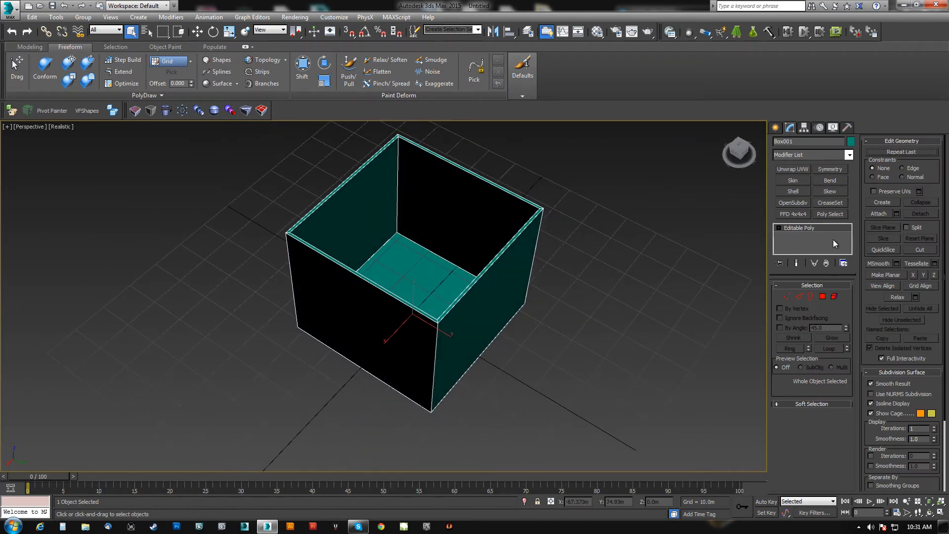
Apply Unwrap UVW to the box, open the UV Editor, detach the floor face's UVs and move them outside the UV tile.
{"action": "left_click", "coordinate": [806, 170]}
{"action": "left_click", "coordinate": [799, 401]}
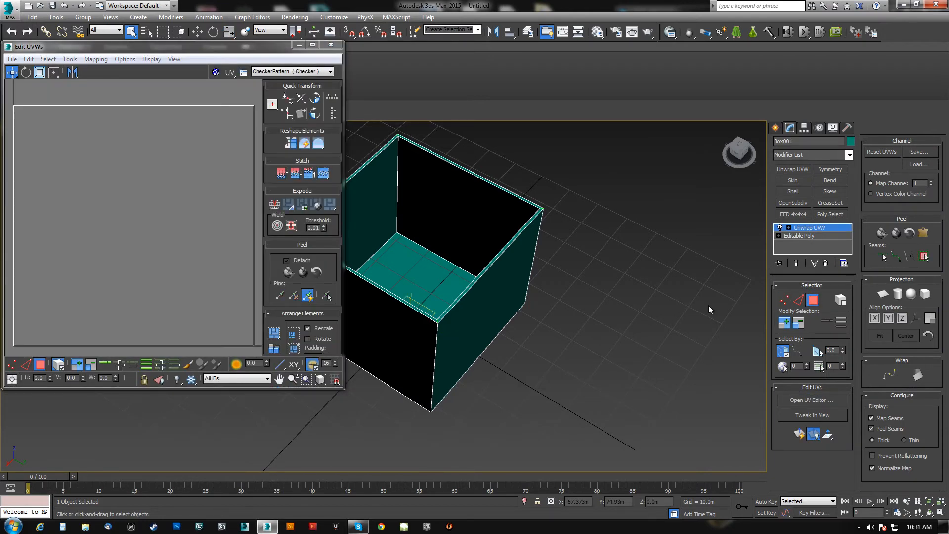
{"action": "left_click", "coordinate": [69, 59]}
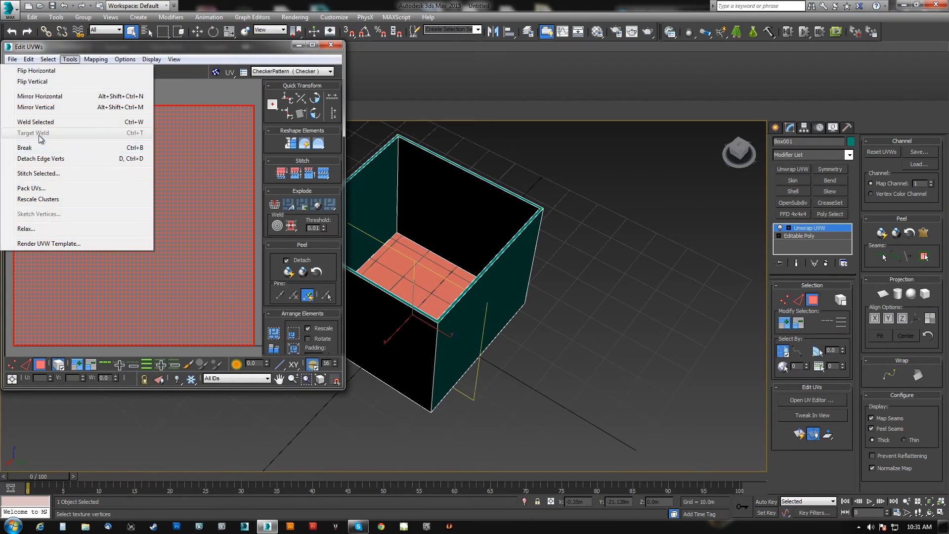
{"action": "left_click", "coordinate": [44, 157]}
{"action": "scroll", "coordinate": [91, 207], "scroll_direction": "down", "scroll_amount": 3}
{"action": "left_click_drag", "start_coordinate": [88, 246], "coordinate": [171, 156]}
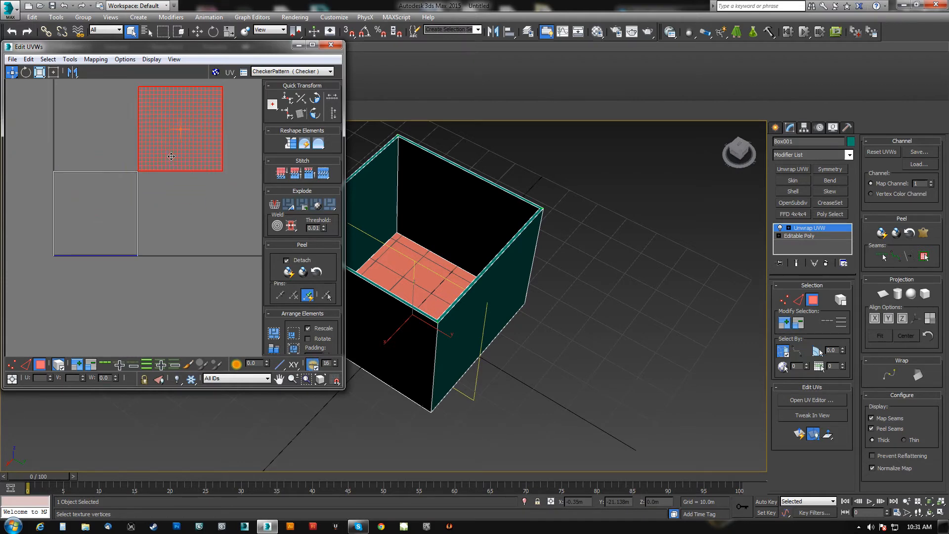
Select faces along the box's rim in the Unwrap UVW modifier.
{"action": "middle_click_drag", "start_coordinate": [456, 313], "coordinate": [535, 339]}
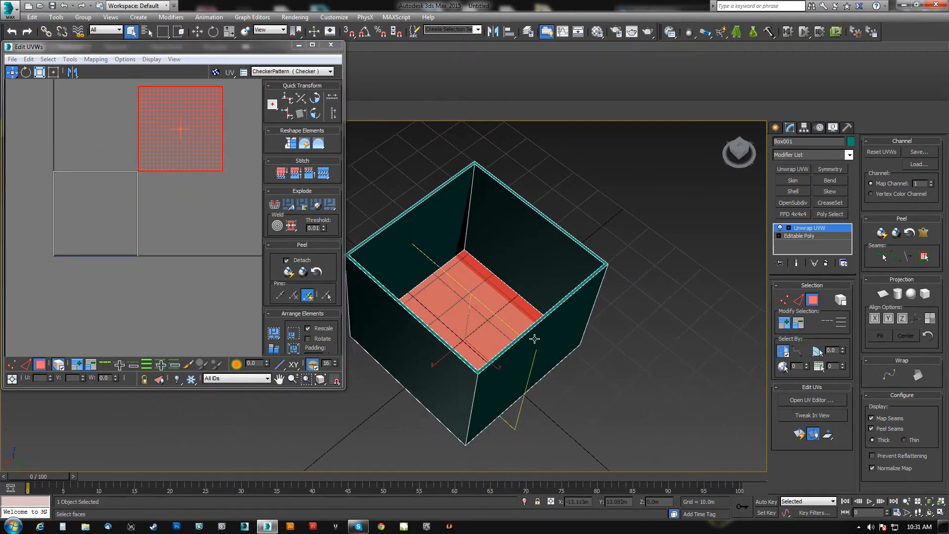
{"action": "left_click", "coordinate": [598, 258]}
{"action": "left_click", "coordinate": [450, 305]}
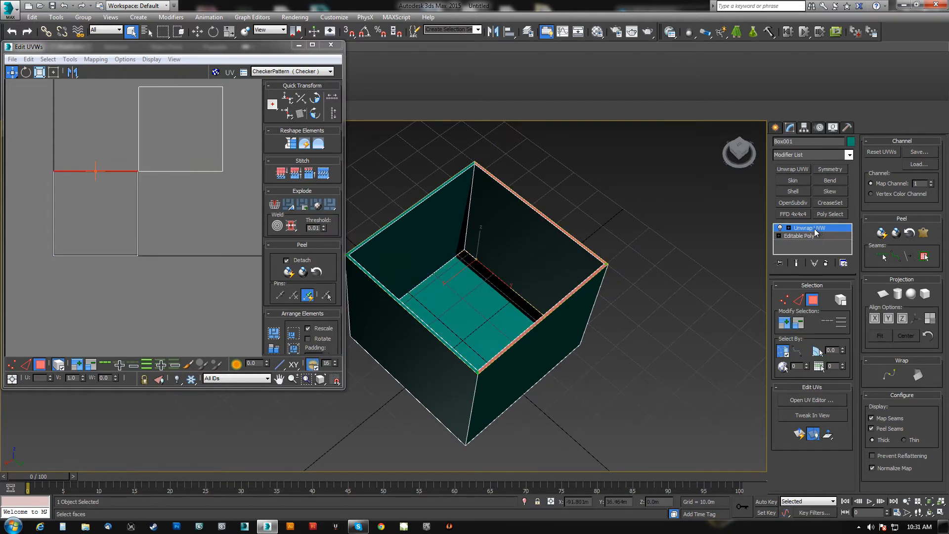
Switch between the Editable Poly and Unwrap UVW levels of the stack, and collapse the box to Editable Poly.
{"action": "left_click", "coordinate": [808, 236]}
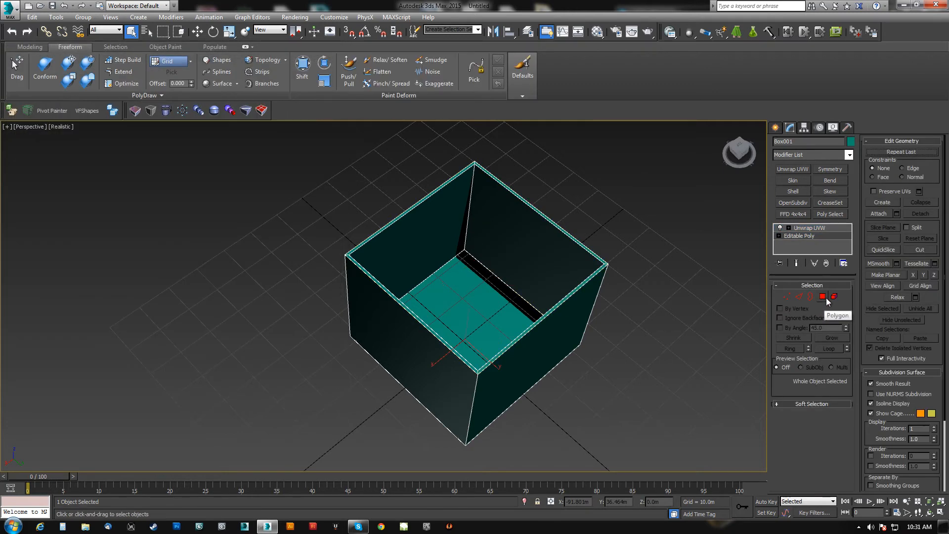
{"action": "left_click", "coordinate": [831, 228]}
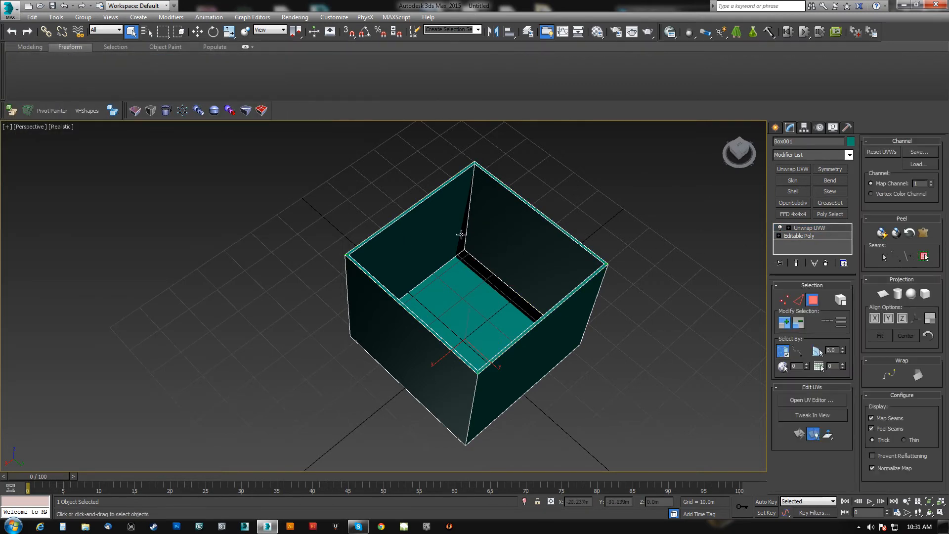
{"action": "left_click", "coordinate": [815, 237]}
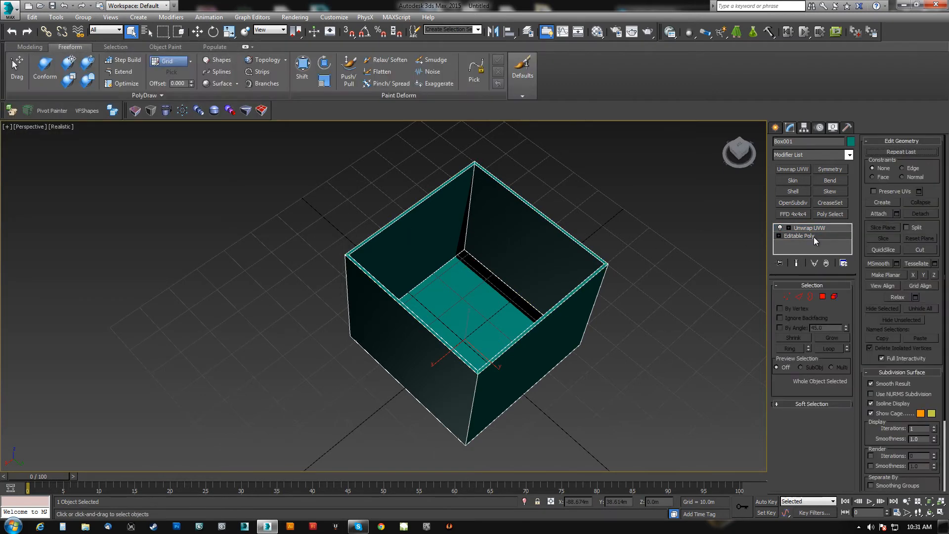
{"action": "middle_click_drag", "start_coordinate": [563, 318], "coordinate": [514, 295]}
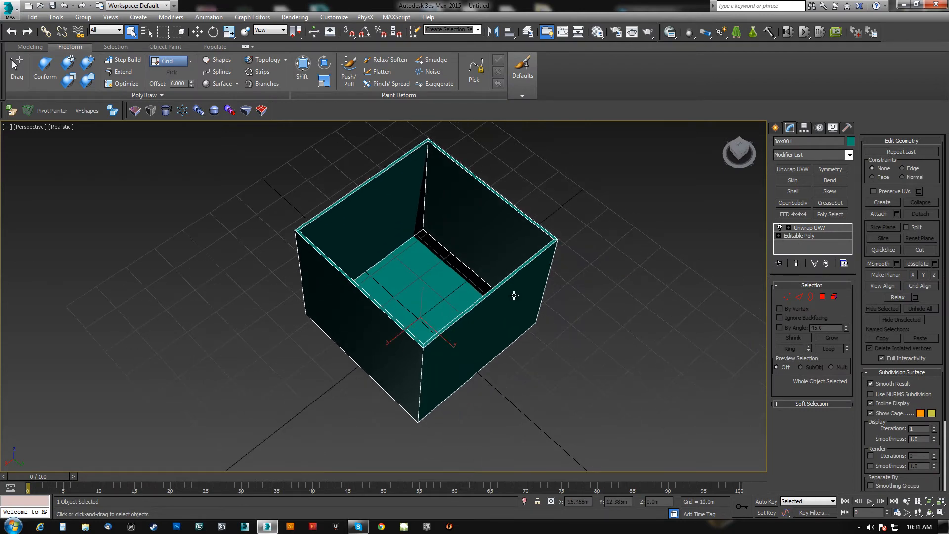
{"action": "key", "text": "ctrl+z"}
Select polygons of the box at polygon level and delete them.
{"action": "key", "text": "4"}
{"action": "middle_click_drag", "start_coordinate": [487, 360], "coordinate": [280, 205], "text": "alt"}
{"action": "key", "text": "ctrl+a"}
{"action": "left_click_drag", "start_coordinate": [236, 294], "coordinate": [234, 295], "text": "alt"}
{"action": "middle_click_drag", "start_coordinate": [435, 290], "coordinate": [475, 342], "text": "alt"}
{"action": "key", "text": "Delete"}
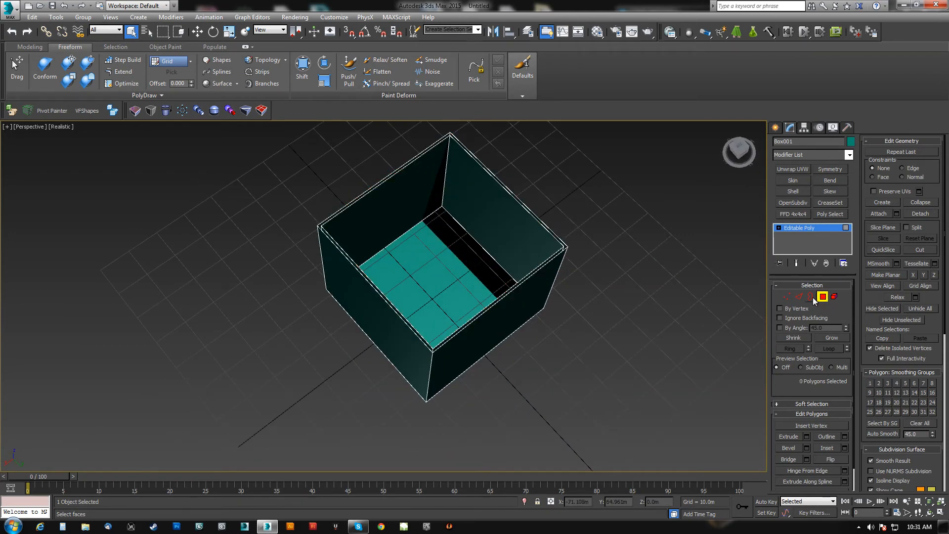
Add Unwrap UVW to the box again, view its UV layout in the UV Editor, and return to a plain Editable Poly.
{"action": "left_click", "coordinate": [793, 169]}
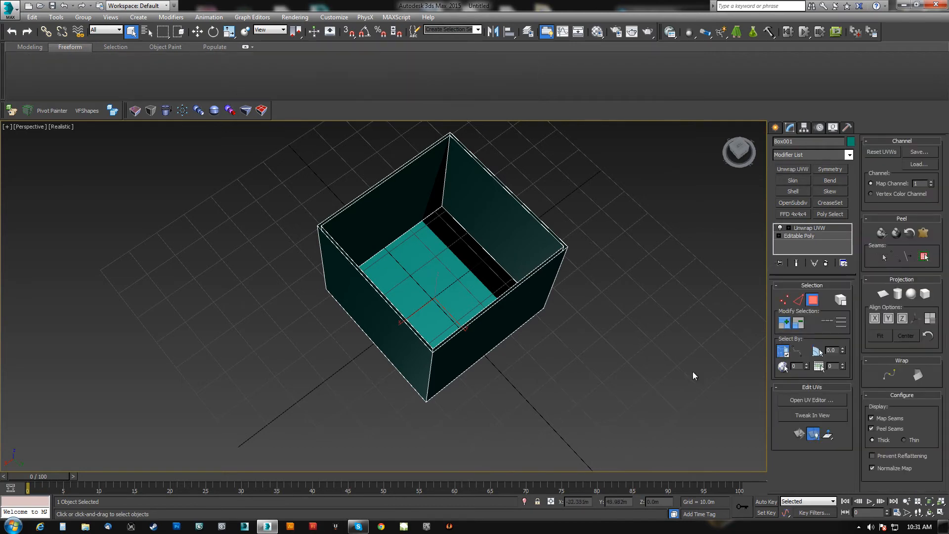
{"action": "left_click", "coordinate": [819, 399]}
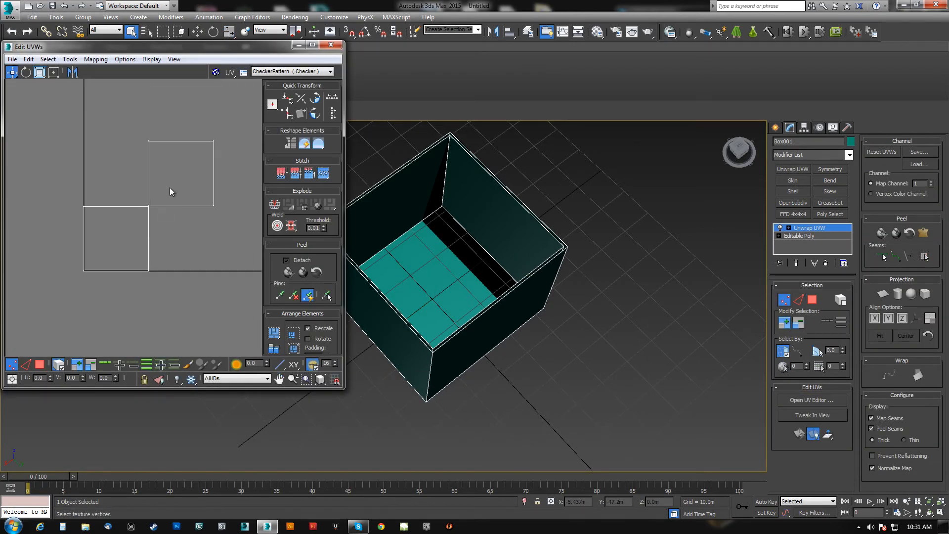
{"action": "middle_click_drag", "start_coordinate": [472, 293], "coordinate": [544, 289], "text": "alt"}
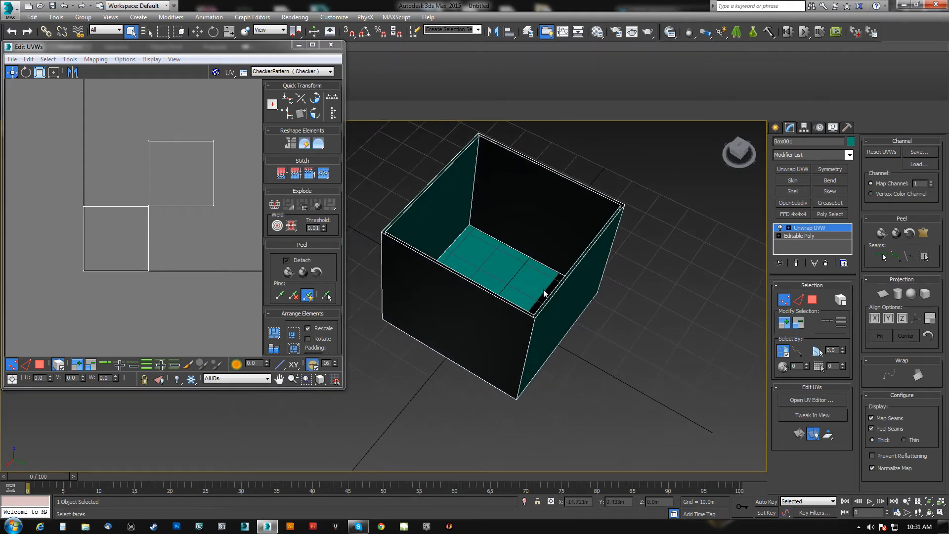
{"action": "key", "text": "ctrl+z"}
{"action": "middle_click_drag", "start_coordinate": [638, 285], "coordinate": [469, 253], "text": "alt"}
{"action": "middle_click_drag", "start_coordinate": [514, 232], "coordinate": [405, 343], "text": "alt"}
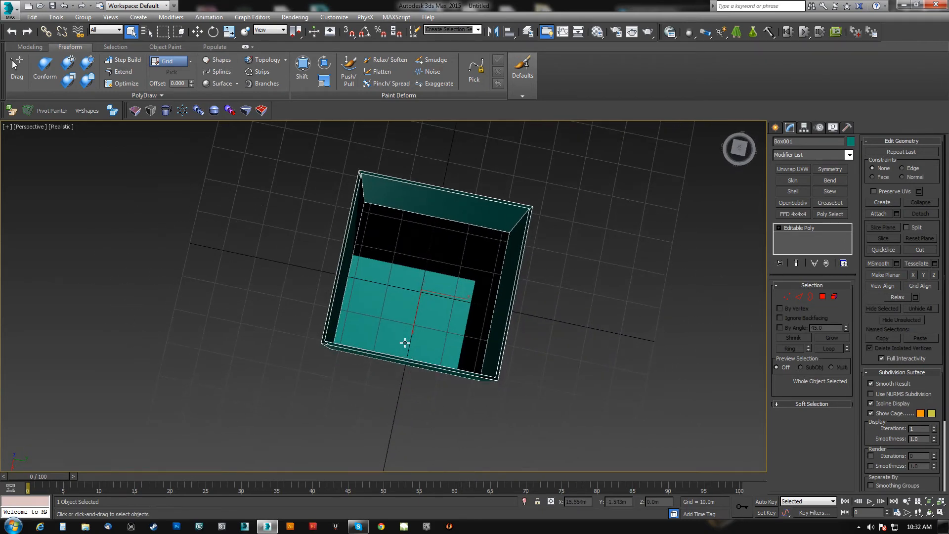
Move the box to the world origin by setting its position to 0.0m.
{"action": "middle_click_drag", "start_coordinate": [414, 416], "coordinate": [375, 345], "text": "alt"}
{"action": "key", "text": "w"}
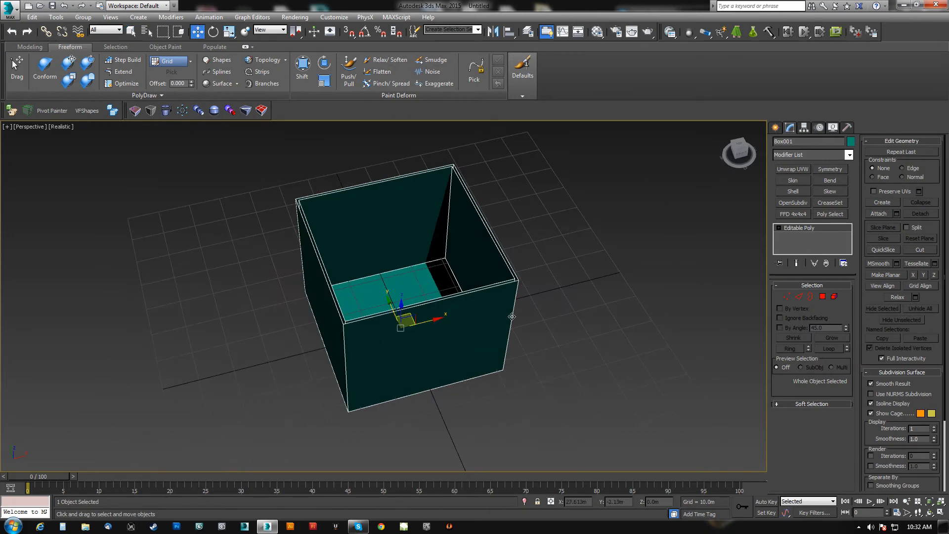
{"action": "right_click", "coordinate": [636, 502]}
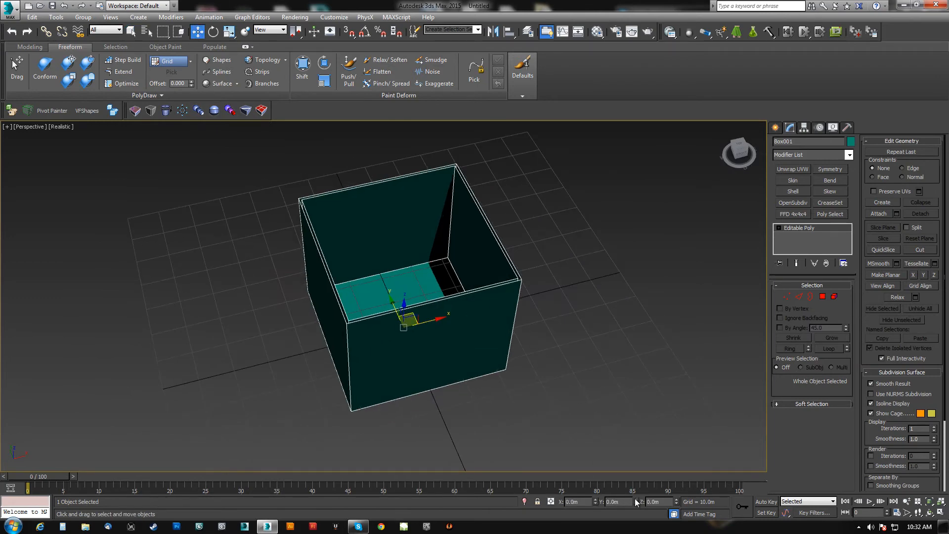
Examine the Animation preferences and close them without applying any changes.
{"action": "middle_click_drag", "start_coordinate": [502, 371], "coordinate": [317, 346], "text": "alt"}
{"action": "middle_click_drag", "start_coordinate": [520, 300], "coordinate": [425, 247], "text": "alt"}
{"action": "middle_click_drag", "start_coordinate": [482, 272], "coordinate": [424, 305], "text": "alt"}
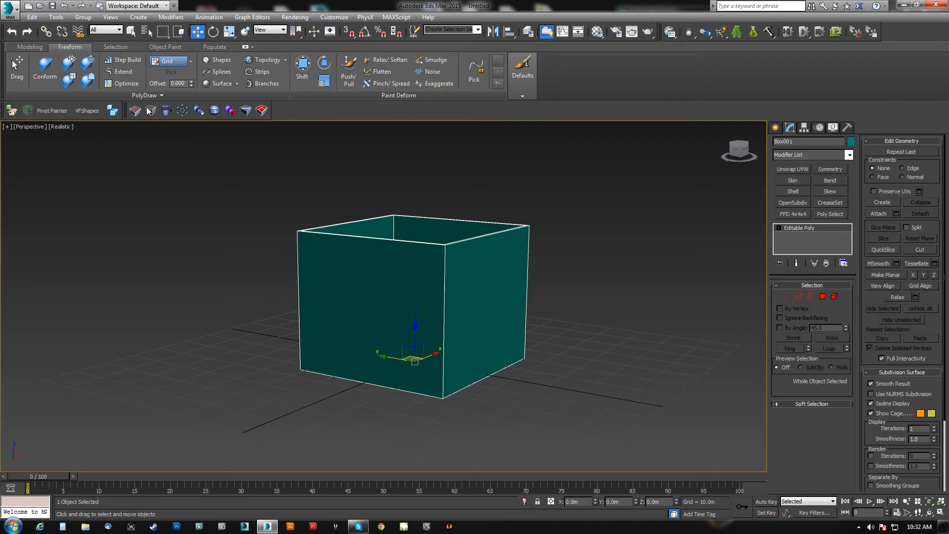
{"action": "middle_click_drag", "start_coordinate": [432, 235], "coordinate": [440, 282]}
{"action": "left_click", "coordinate": [334, 17]}
{"action": "left_click", "coordinate": [350, 176]}
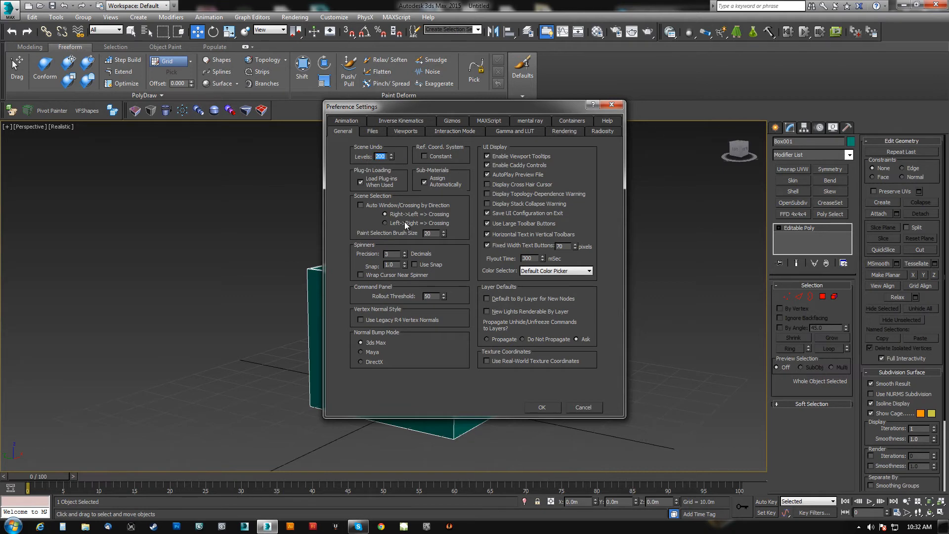
{"action": "left_click", "coordinate": [354, 120]}
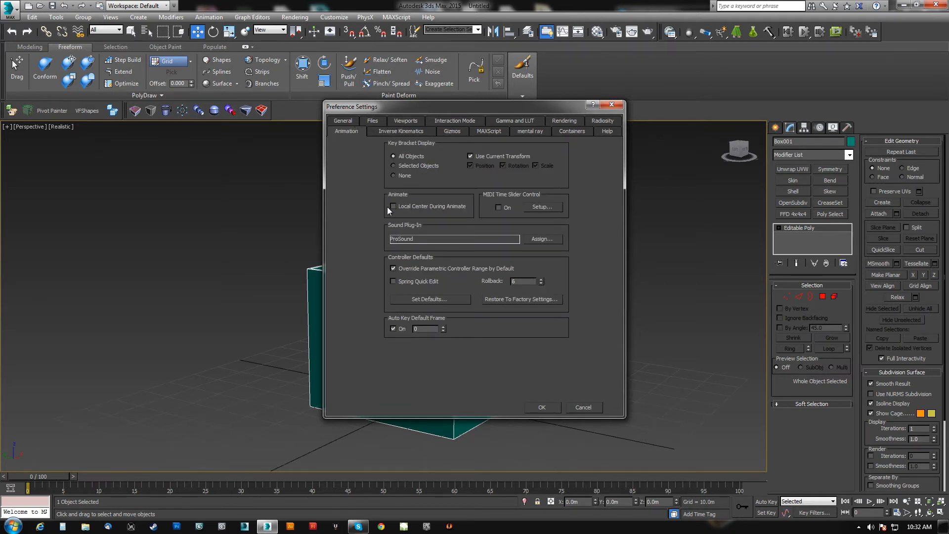
{"action": "left_click", "coordinate": [582, 408]}
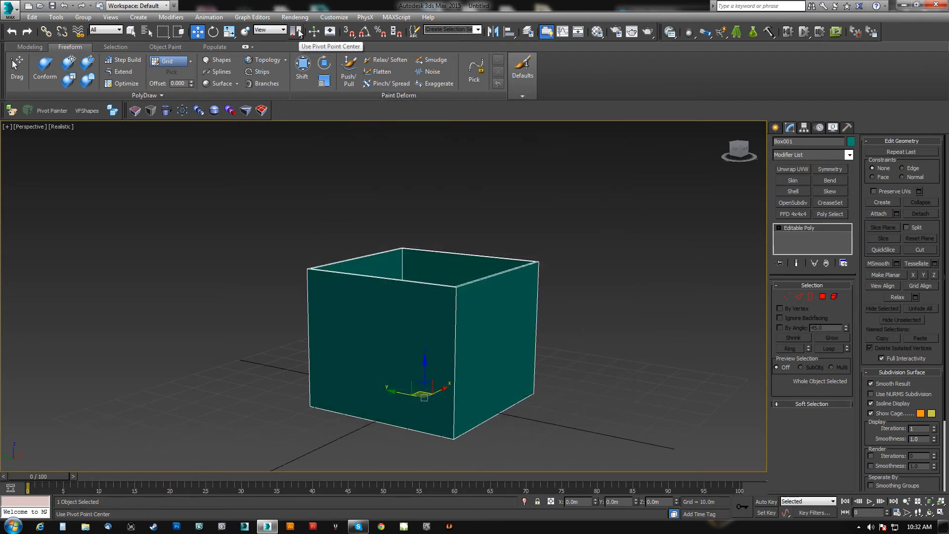
Move the box along the Y axis to about 40.986 m from the world origin.
{"action": "middle_click_drag", "start_coordinate": [472, 324], "coordinate": [517, 359], "text": "alt"}
{"action": "left_click_drag", "start_coordinate": [423, 346], "coordinate": [283, 322]}
{"action": "middle_click_drag", "start_coordinate": [624, 305], "coordinate": [524, 298], "text": "alt"}
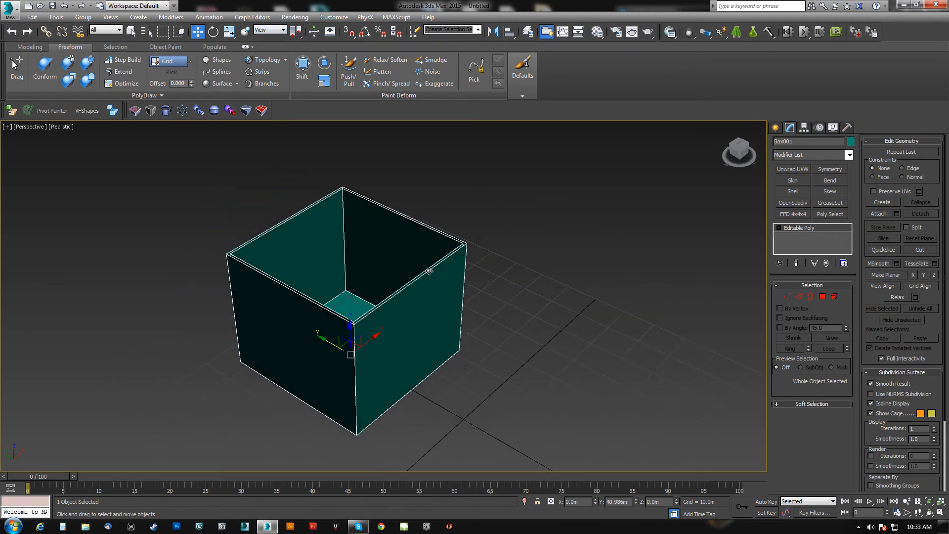
Set the reference coordinate system to World for both the Move and Rotate tools.
{"action": "left_click", "coordinate": [272, 31]}
{"action": "left_click", "coordinate": [270, 49]}
{"action": "middle_click_drag", "start_coordinate": [443, 193], "coordinate": [452, 180]}
{"action": "key", "text": "e"}
{"action": "left_click", "coordinate": [277, 31]}
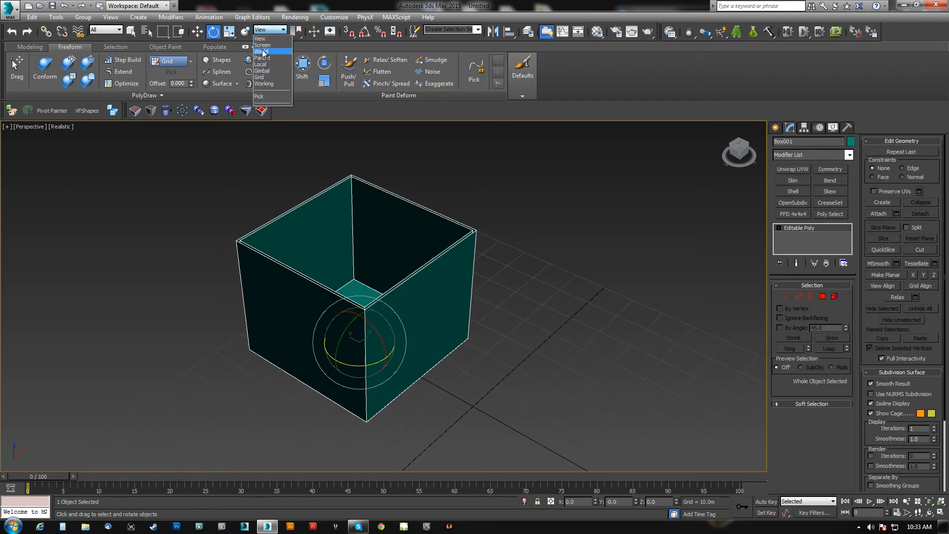
{"action": "left_click", "coordinate": [262, 52]}
Try rotating the box about its pivot point and about its selection center, undoing each rotation.
{"action": "middle_click_drag", "start_coordinate": [403, 229], "coordinate": [401, 277], "text": "alt"}
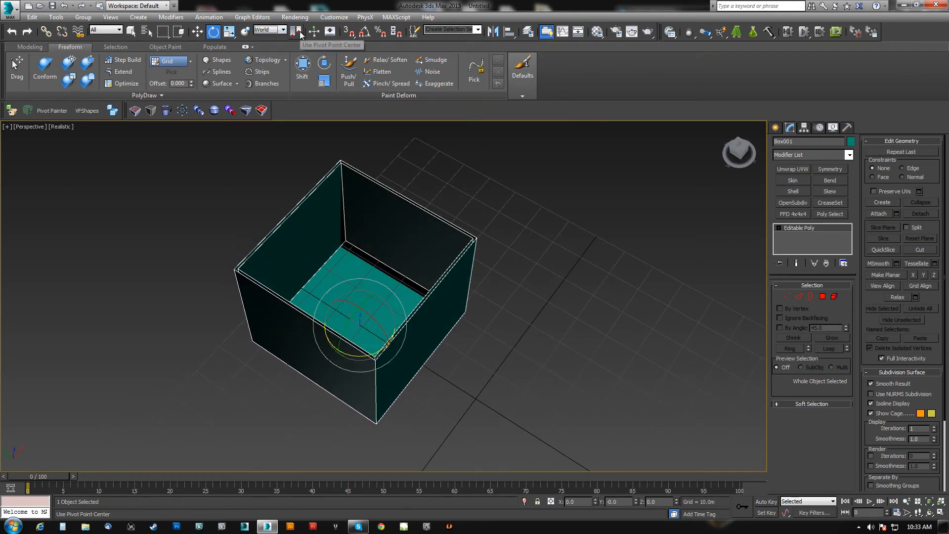
{"action": "mouse_move", "coordinate": [368, 356]}
{"action": "left_mouse_down"}
{"action": "mouse_move", "coordinate": [298, 343]}
{"action": "mouse_move", "coordinate": [433, 331]}
{"action": "mouse_move", "coordinate": [372, 341]}
{"action": "left_mouse_up"}
{"action": "key", "text": "ctrl+z"}
{"action": "left_click_drag", "start_coordinate": [297, 33], "coordinate": [300, 62]}
{"action": "middle_click_drag", "start_coordinate": [368, 375], "coordinate": [391, 272], "text": "alt"}
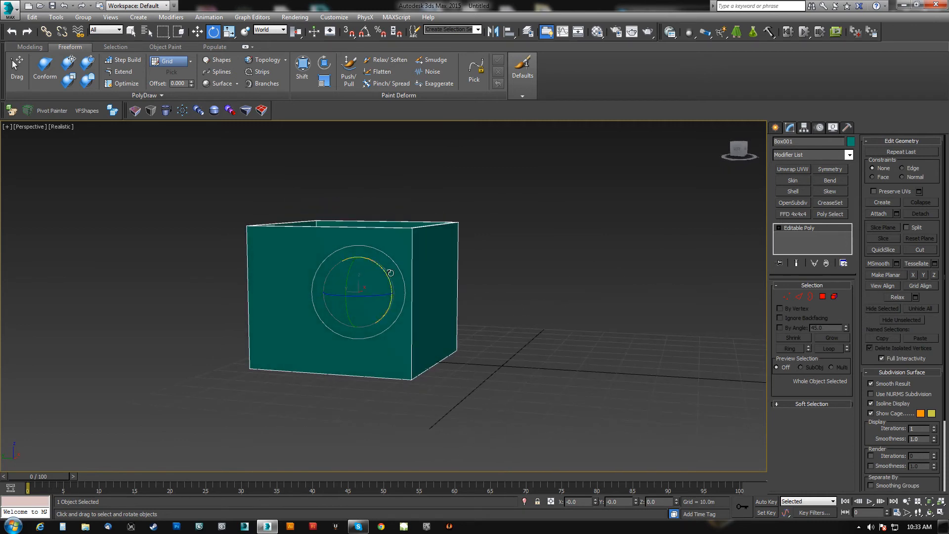
{"action": "left_click_drag", "start_coordinate": [379, 271], "coordinate": [468, 248]}
{"action": "key", "text": "ctrl+z"}
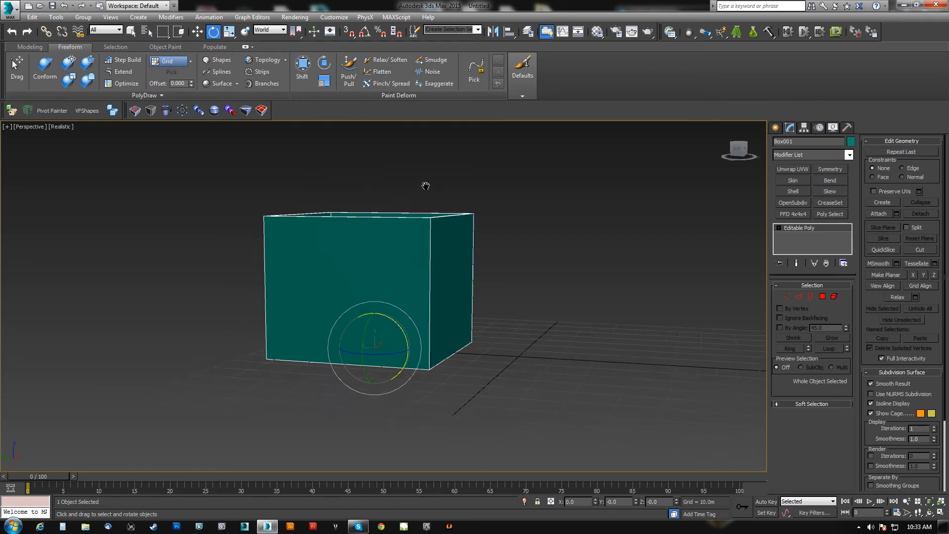
Use Transform Coordinate Center to try rotating the box around the world origin, and undo the rotation.
{"action": "middle_click_drag", "start_coordinate": [399, 205], "coordinate": [480, 201], "text": "alt"}
{"action": "middle_click_drag", "start_coordinate": [465, 259], "coordinate": [337, 171], "text": "alt"}
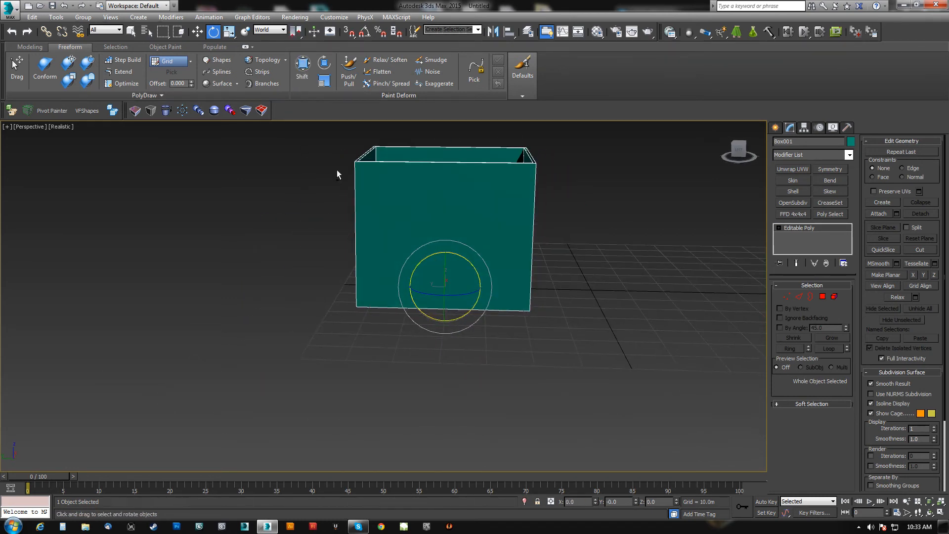
{"action": "left_click", "coordinate": [299, 35]}
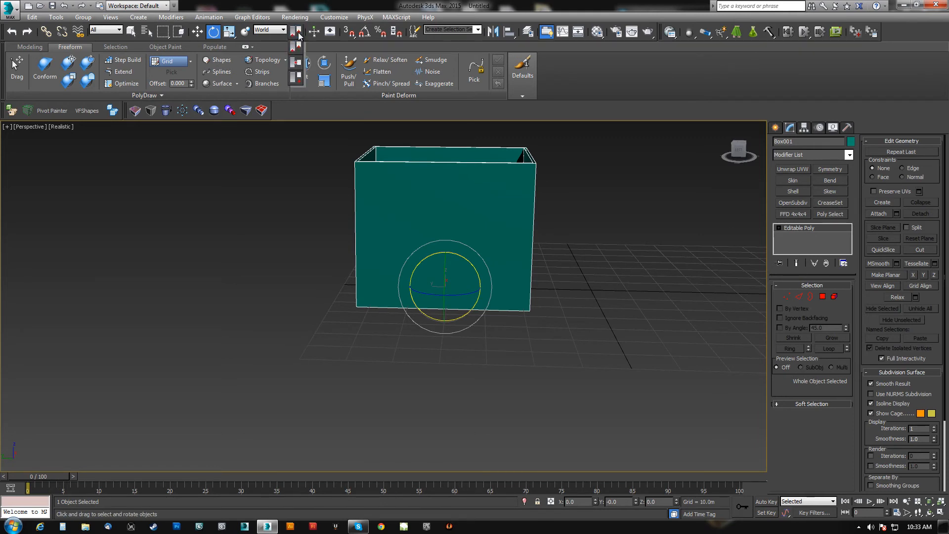
{"action": "left_click", "coordinate": [296, 82]}
{"action": "middle_click_drag", "start_coordinate": [654, 303], "coordinate": [478, 274]}
{"action": "left_click_drag", "start_coordinate": [479, 282], "coordinate": [530, 293]}
{"action": "key", "text": "ctrl+z"}
Move the box much farther from the world origin along the Y axis.
{"action": "middle_click_drag", "start_coordinate": [514, 297], "coordinate": [597, 265]}
{"action": "key", "text": "w"}
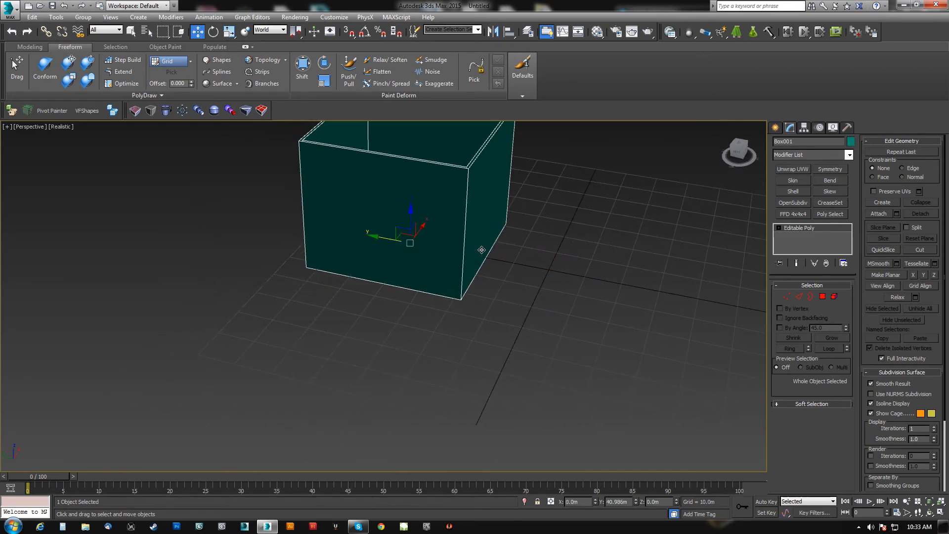
{"action": "left_click_drag", "start_coordinate": [384, 241], "coordinate": [131, 200]}
{"action": "scroll", "coordinate": [247, 302], "scroll_direction": "down", "scroll_amount": 4}
Clone the box as copies rotated around the world origin, and undo both the cloning and the preceding move.
{"action": "key", "text": "e"}
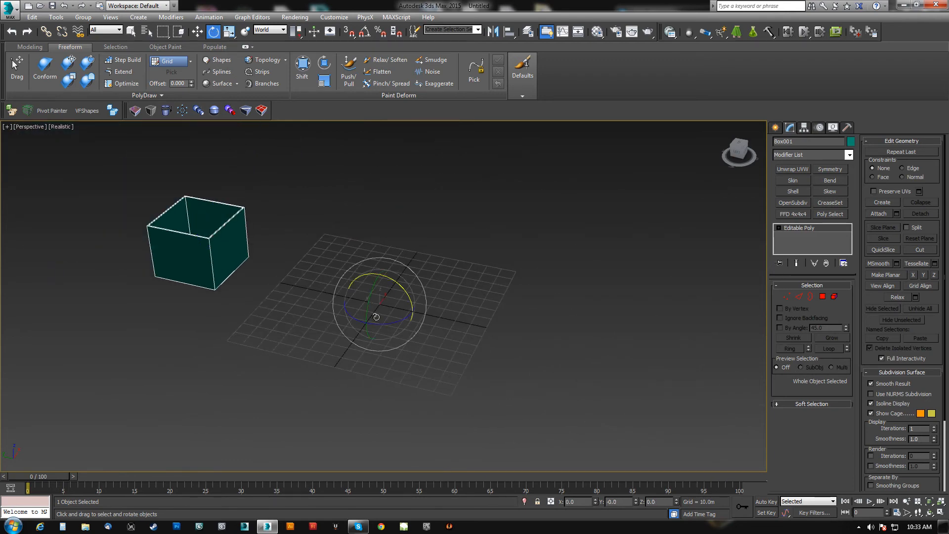
{"action": "left_click_drag", "start_coordinate": [389, 324], "coordinate": [472, 318], "text": "shift"}
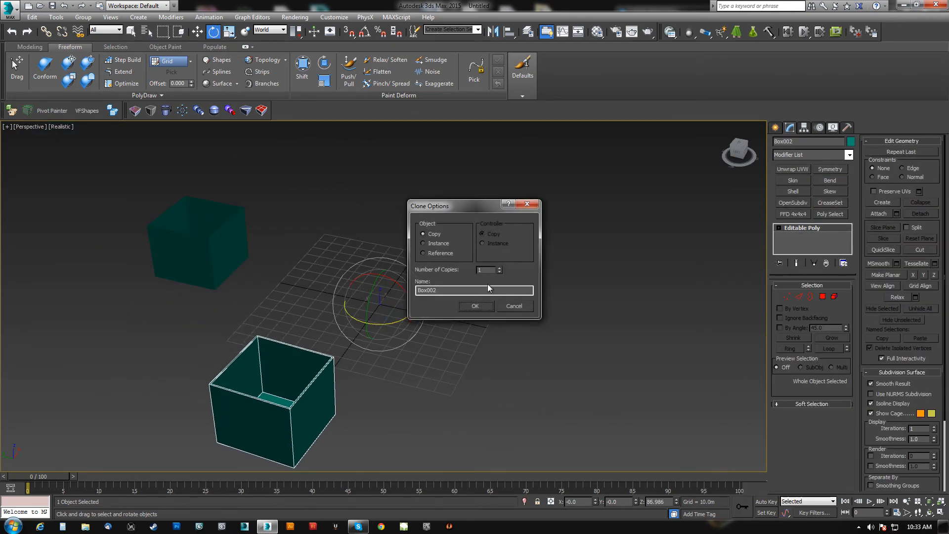
{"action": "left_click", "coordinate": [498, 268]}
{"action": "left_click", "coordinate": [482, 305]}
{"action": "mouse_move", "coordinate": [482, 305]}
{"action": "middle_mouse_down", "text": "alt"}
{"action": "mouse_move", "coordinate": [326, 332]}
{"action": "mouse_move", "coordinate": [282, 328]}
{"action": "middle_mouse_up", "text": "alt"}
{"action": "mouse_move", "coordinate": [581, 301]}
{"action": "middle_mouse_down"}
{"action": "mouse_move", "coordinate": [526, 309]}
{"action": "mouse_move", "coordinate": [425, 266]}
{"action": "mouse_move", "coordinate": [388, 297]}
{"action": "mouse_move", "coordinate": [439, 299]}
{"action": "middle_mouse_up"}
{"action": "scroll", "coordinate": [526, 310], "scroll_direction": "down", "scroll_amount": 5}
{"action": "key", "text": "ctrl+z"}
{"action": "key", "text": "ctrl+z"}
{"action": "middle_click_drag", "start_coordinate": [440, 298], "coordinate": [461, 308]}
{"action": "scroll", "coordinate": [450, 244], "scroll_direction": "up", "scroll_amount": 5}
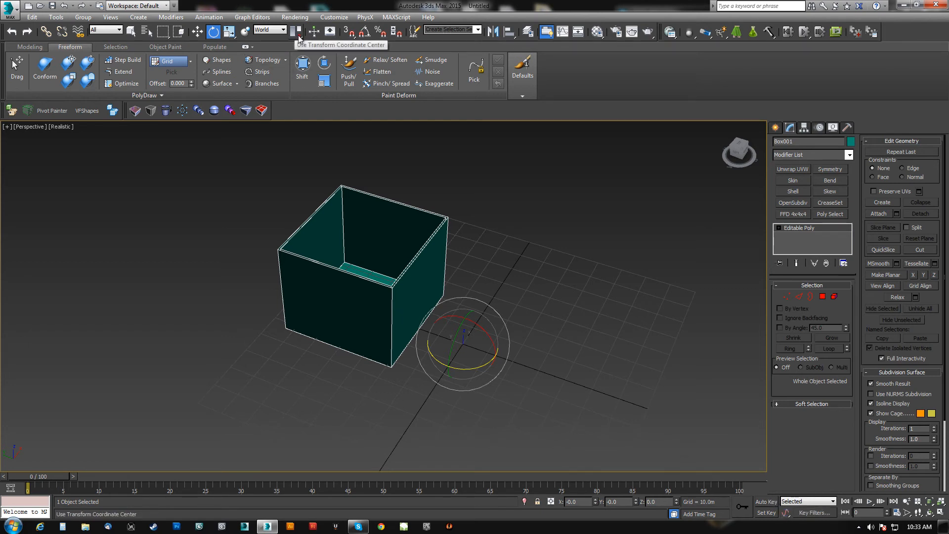
Turn on Auto Key, switch the transform center to Selection Center, and turn Auto Key off again.
{"action": "key", "text": "n"}
{"action": "middle_click_drag", "start_coordinate": [483, 359], "coordinate": [464, 385]}
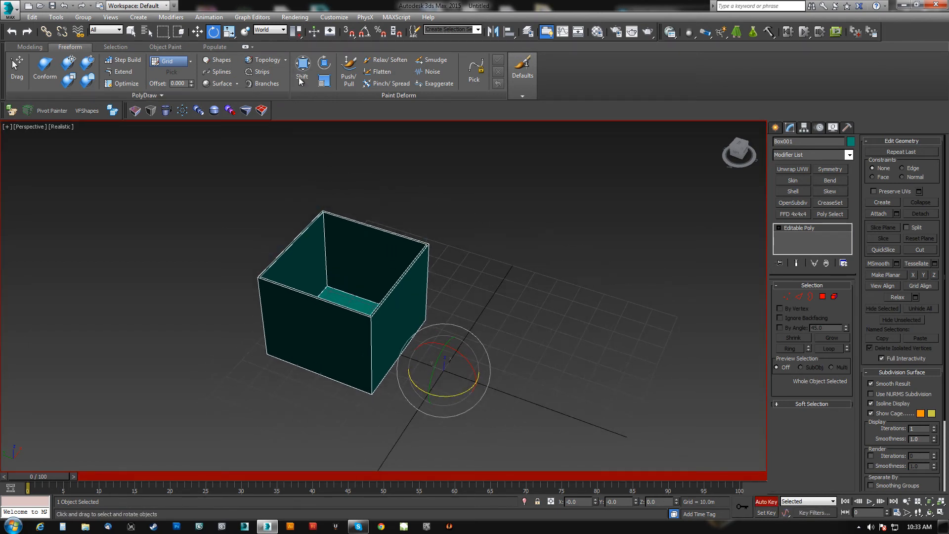
{"action": "left_click_drag", "start_coordinate": [299, 31], "coordinate": [307, 108]}
{"action": "left_click_drag", "start_coordinate": [297, 52], "coordinate": [296, 62]}
{"action": "middle_click_drag", "start_coordinate": [441, 234], "coordinate": [452, 244]}
{"action": "key", "text": "n"}
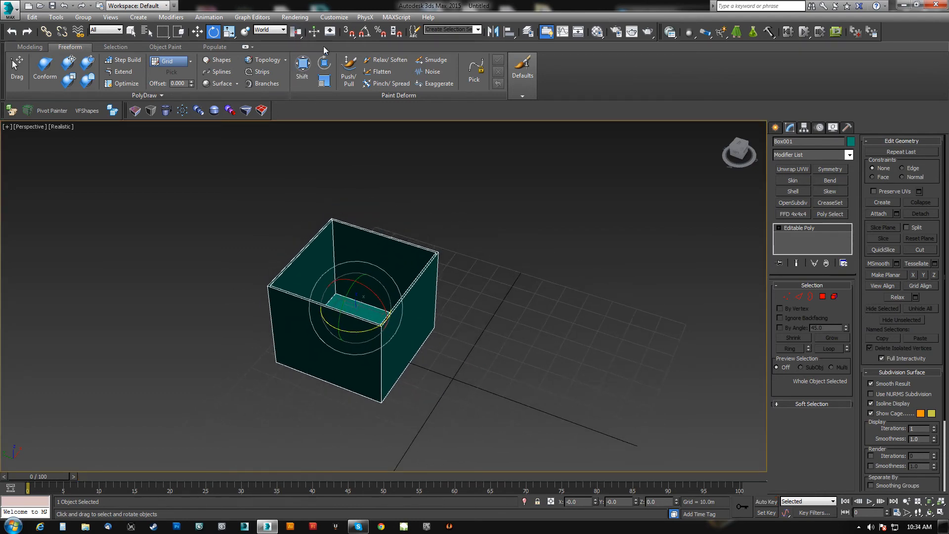
Enable Local Center During Animate in the Animation preferences and apply the change.
{"action": "left_click", "coordinate": [334, 18]}
{"action": "left_click", "coordinate": [349, 176]}
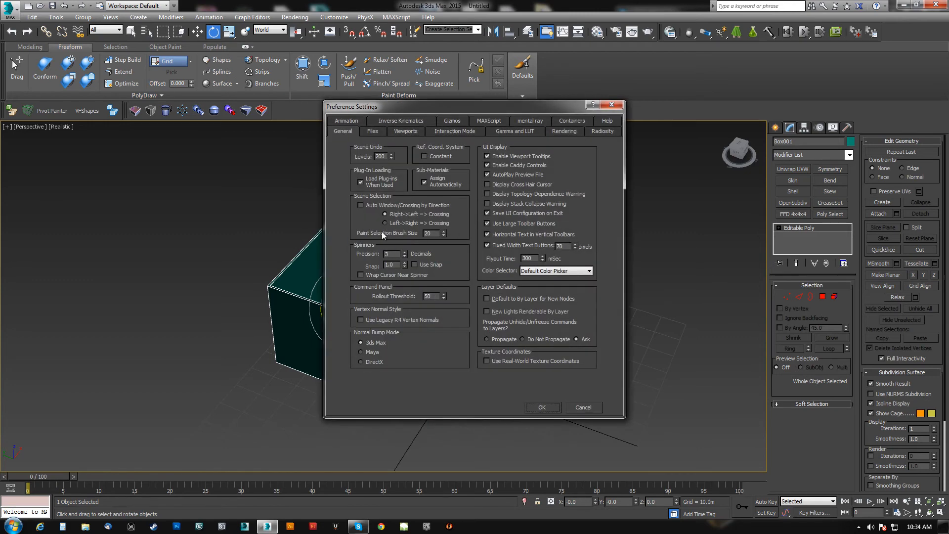
{"action": "left_click", "coordinate": [380, 121]}
{"action": "left_click", "coordinate": [395, 206]}
{"action": "left_click", "coordinate": [538, 407]}
{"action": "middle_click_drag", "start_coordinate": [475, 331], "coordinate": [432, 282], "text": "alt"}
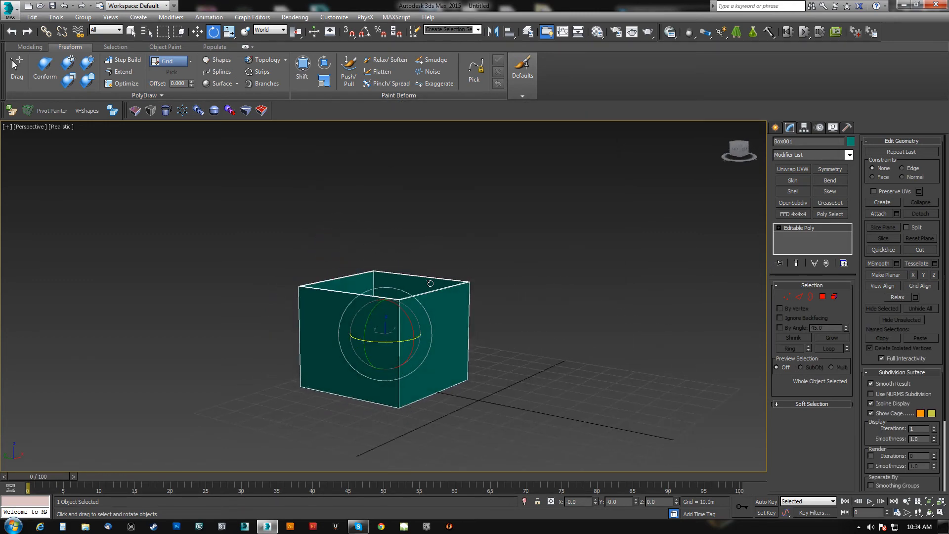
Turn Auto Key on, inspect the box's rotation gizmo from several angles, and turn Auto Key off.
{"action": "left_click_drag", "start_coordinate": [299, 37], "coordinate": [307, 117]}
{"action": "left_click", "coordinate": [284, 30]}
{"action": "left_click", "coordinate": [283, 31]}
{"action": "left_click_drag", "start_coordinate": [299, 80], "coordinate": [298, 79]}
{"action": "mouse_move", "coordinate": [342, 127]}
{"action": "middle_mouse_down", "text": "alt"}
{"action": "mouse_move", "coordinate": [363, 155]}
{"action": "mouse_move", "coordinate": [342, 133]}
{"action": "middle_mouse_up", "text": "alt"}
{"action": "key", "text": "n"}
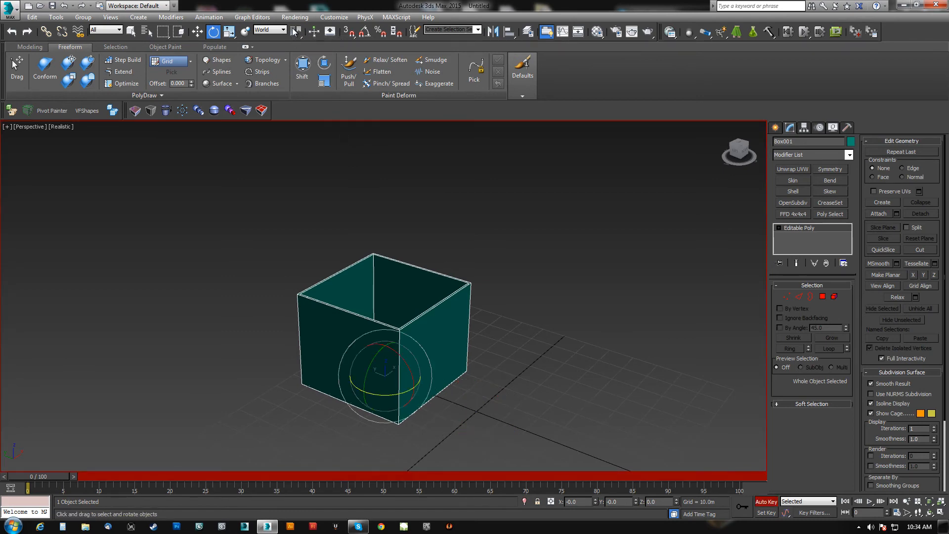
{"action": "middle_click_drag", "start_coordinate": [365, 270], "coordinate": [681, 320], "text": "alt"}
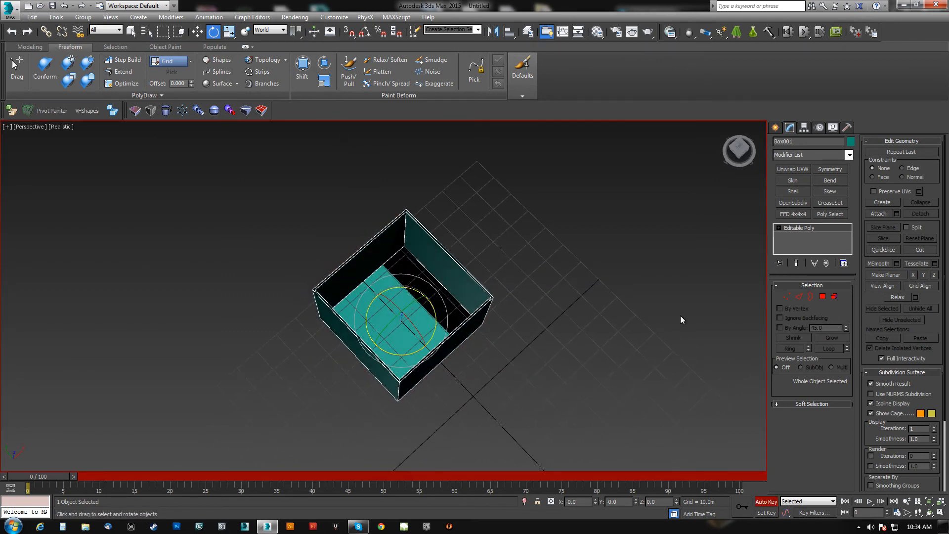
{"action": "middle_click_drag", "start_coordinate": [539, 335], "coordinate": [383, 326], "text": "alt"}
{"action": "middle_click_drag", "start_coordinate": [339, 307], "coordinate": [302, 280], "text": "alt"}
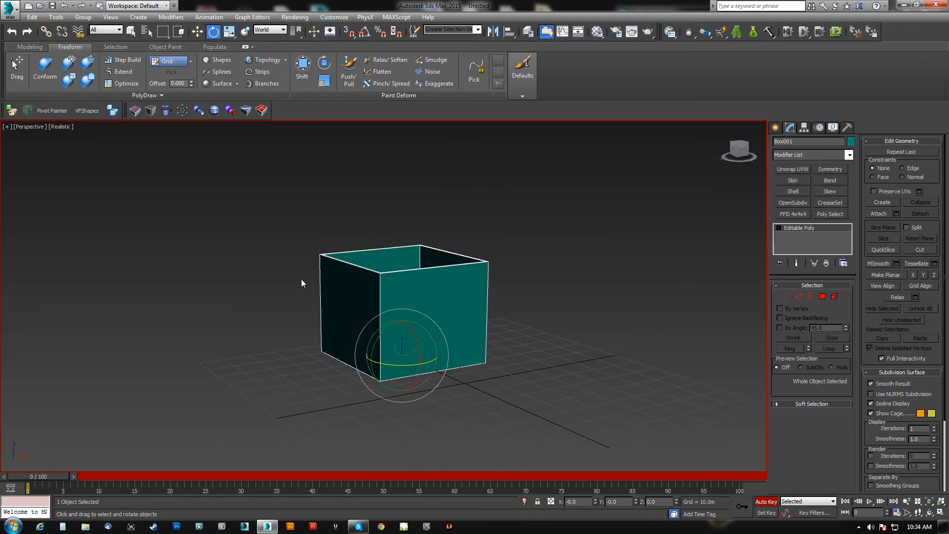
{"action": "key", "text": "n"}
Set the transform center to Selection Center and toggle Auto Key on and off to compare the gizmo position.
{"action": "left_click_drag", "start_coordinate": [297, 34], "coordinate": [301, 63]}
{"action": "middle_click_drag", "start_coordinate": [381, 144], "coordinate": [451, 224]}
{"action": "key", "text": "n"}
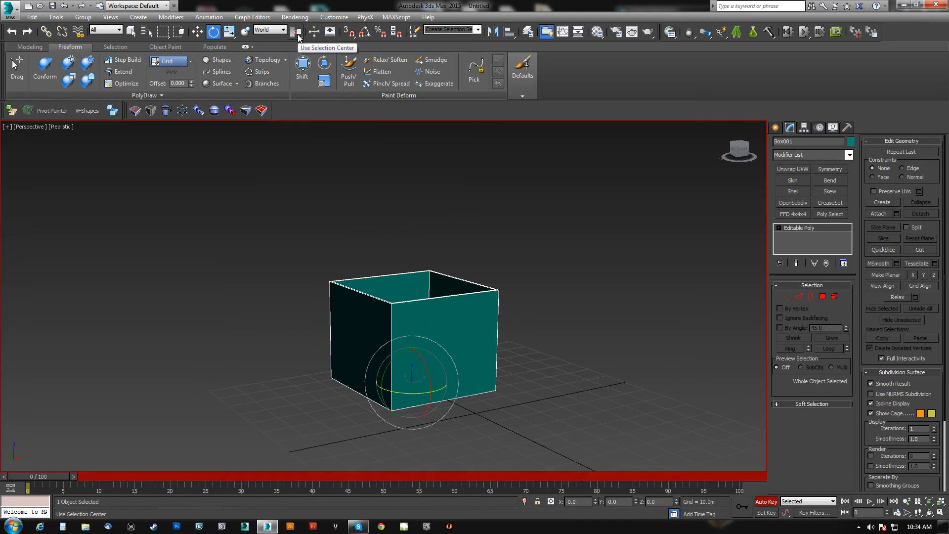
{"action": "key", "text": "n"}
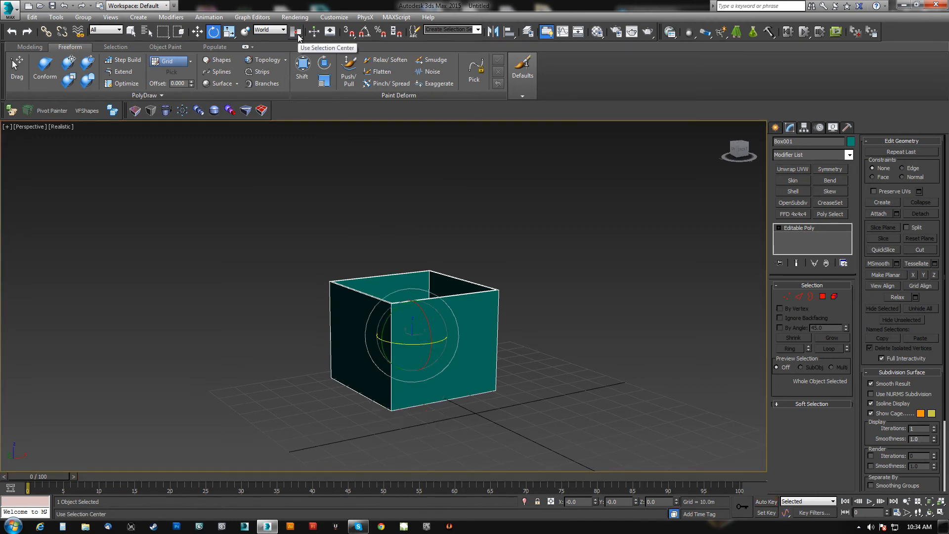
{"action": "middle_click_drag", "start_coordinate": [383, 174], "coordinate": [445, 314], "text": "alt"}
Toggle Auto Key on and off with Transform Coordinate Center active, and return to Selection Center.
{"action": "left_click_drag", "start_coordinate": [296, 32], "coordinate": [299, 80]}
{"action": "middle_click_drag", "start_coordinate": [477, 379], "coordinate": [484, 341]}
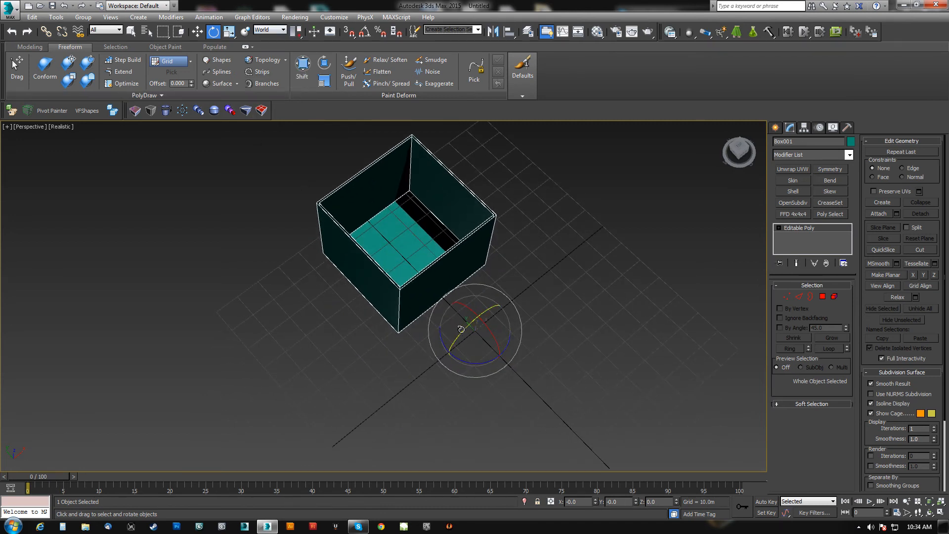
{"action": "key", "text": "n"}
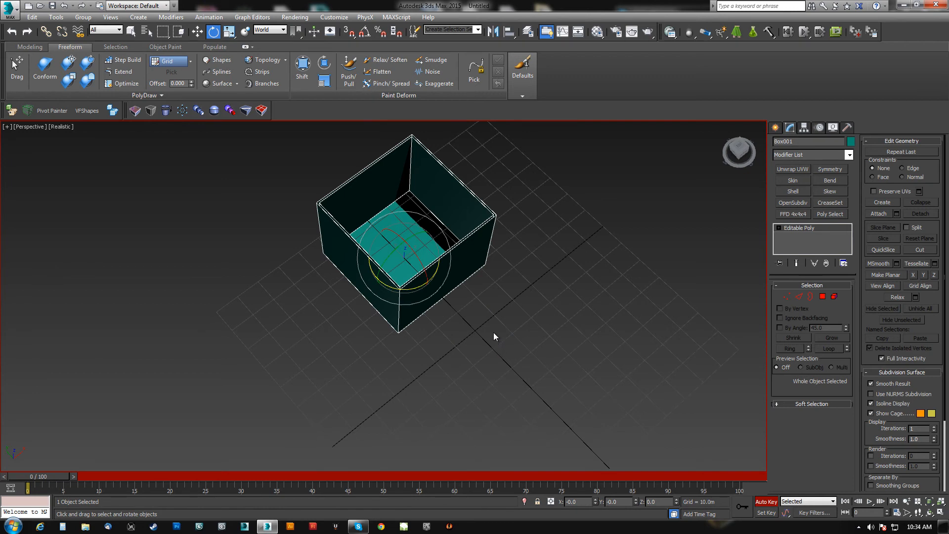
{"action": "key", "text": "n"}
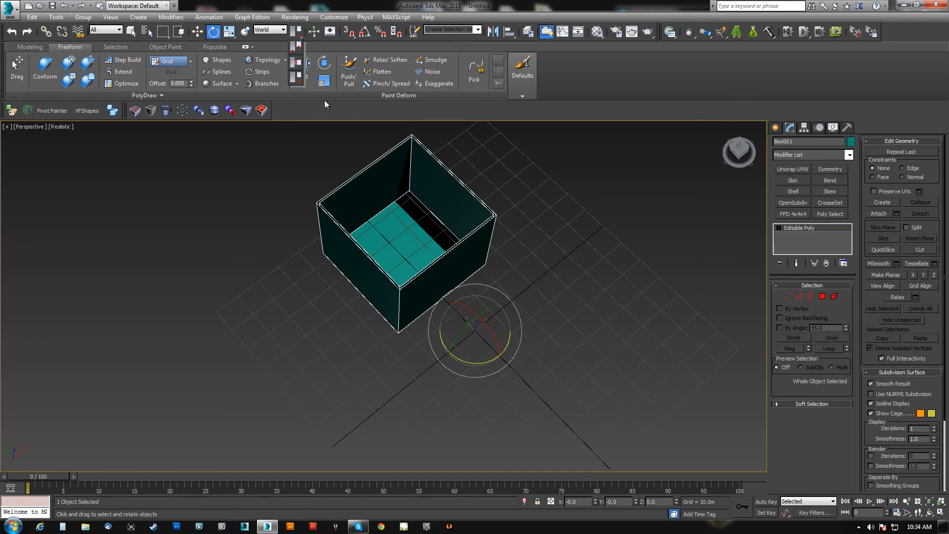
{"action": "left_click_drag", "start_coordinate": [479, 329], "coordinate": [296, 63]}
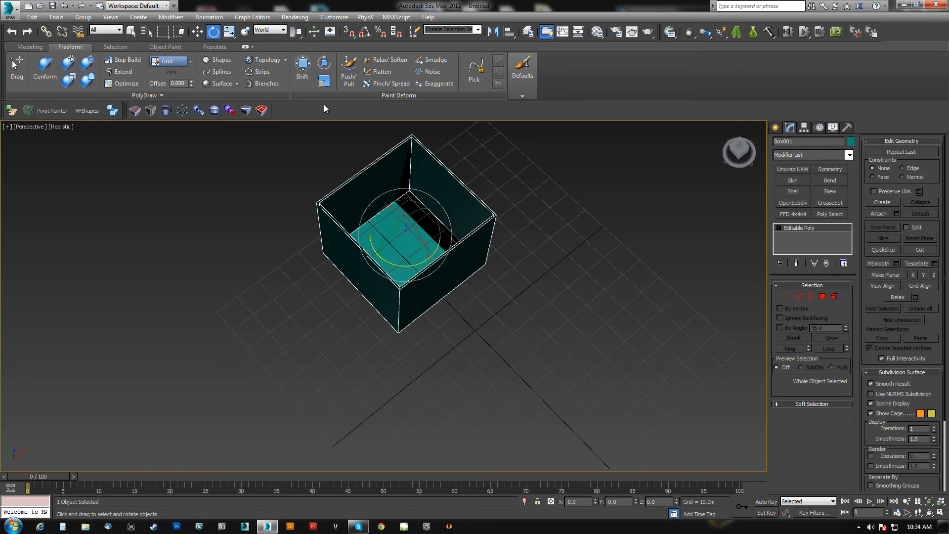
Disable Local Center During Animate in the Animation preferences and apply the change.
{"action": "left_click", "coordinate": [304, 20]}
{"action": "left_click", "coordinate": [336, 19]}
{"action": "left_click", "coordinate": [335, 19]}
{"action": "left_click", "coordinate": [348, 176]}
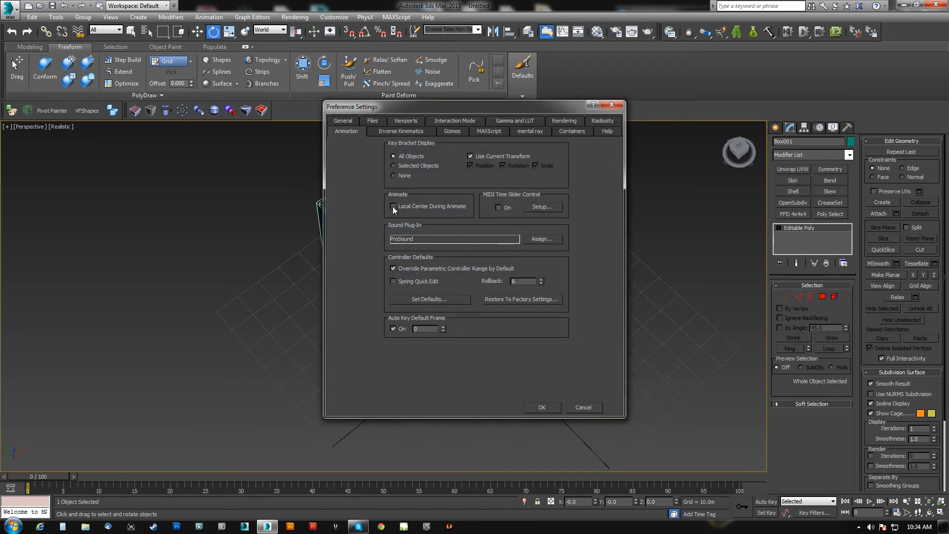
{"action": "left_click", "coordinate": [537, 406]}
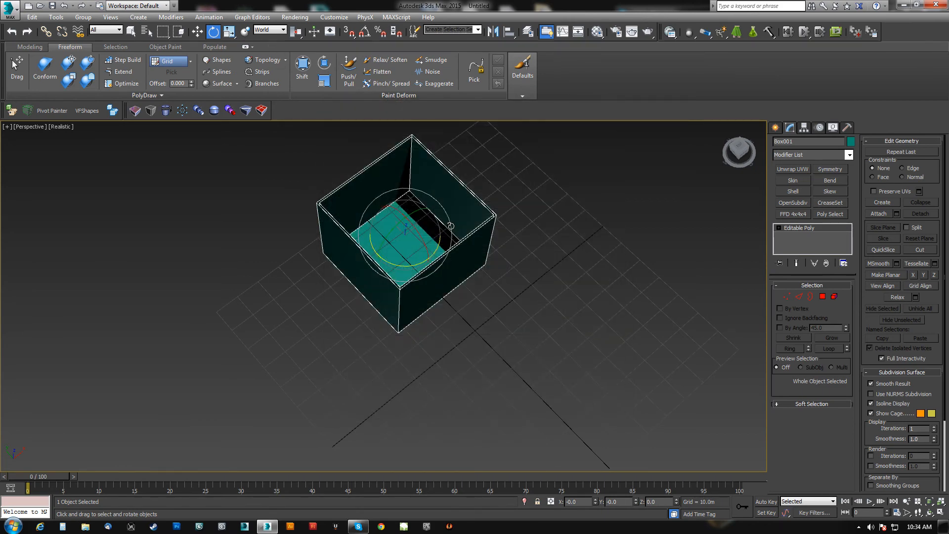
{"action": "middle_click_drag", "start_coordinate": [451, 226], "coordinate": [440, 239]}
Turn on Auto Key and set the transform center to Transform Coordinate Center.
{"action": "key", "text": "n"}
{"action": "left_click_drag", "start_coordinate": [298, 36], "coordinate": [296, 78]}
{"action": "middle_click_drag", "start_coordinate": [549, 425], "coordinate": [551, 393]}
Scrub the timeline forward and back to frame 0, and turn off Auto Key.
{"action": "left_click_drag", "start_coordinate": [58, 476], "coordinate": [410, 474]}
{"action": "left_click_drag", "start_coordinate": [460, 342], "coordinate": [417, 443]}
{"action": "left_click_drag", "start_coordinate": [412, 476], "coordinate": [35, 448]}
{"action": "key", "text": "e"}
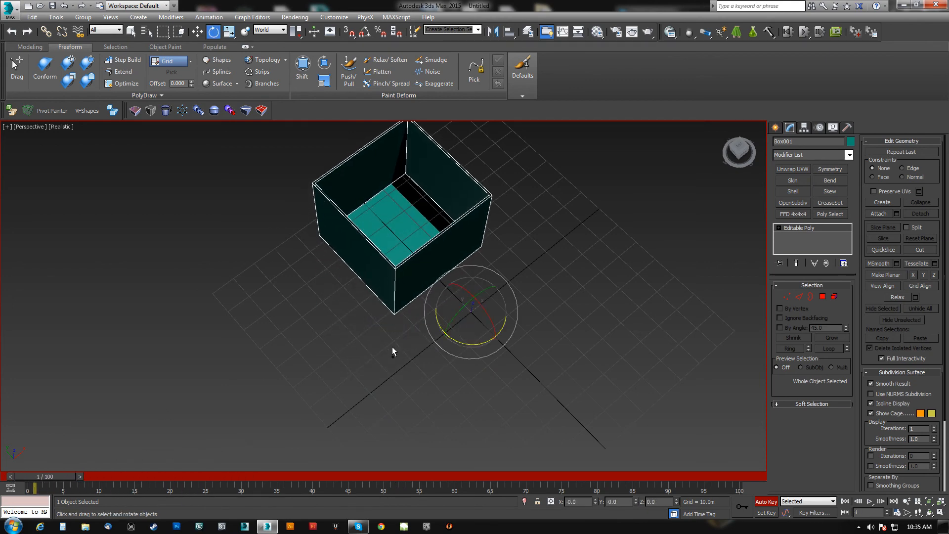
{"action": "left_click_drag", "start_coordinate": [54, 478], "coordinate": [49, 458]}
{"action": "middle_click_drag", "start_coordinate": [519, 369], "coordinate": [714, 499], "text": "alt"}
{"action": "left_click", "coordinate": [758, 502]}
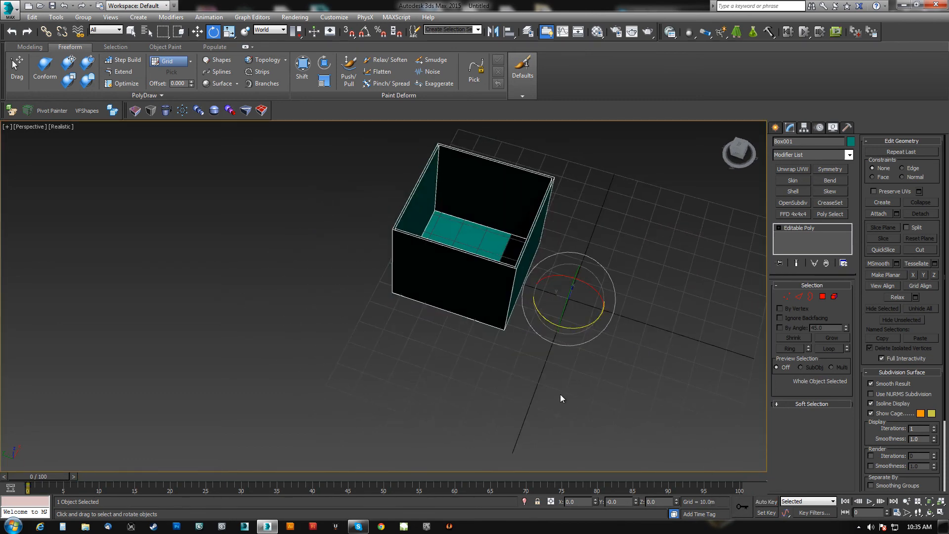
Move the box farther out along the Y axis to about 192.971 m.
{"action": "scroll", "coordinate": [561, 399], "scroll_direction": "down", "scroll_amount": 5}
{"action": "key", "text": "w"}
{"action": "left_click_drag", "start_coordinate": [458, 314], "coordinate": [291, 267]}
{"action": "middle_click_drag", "start_coordinate": [467, 333], "coordinate": [178, 458], "text": "alt"}
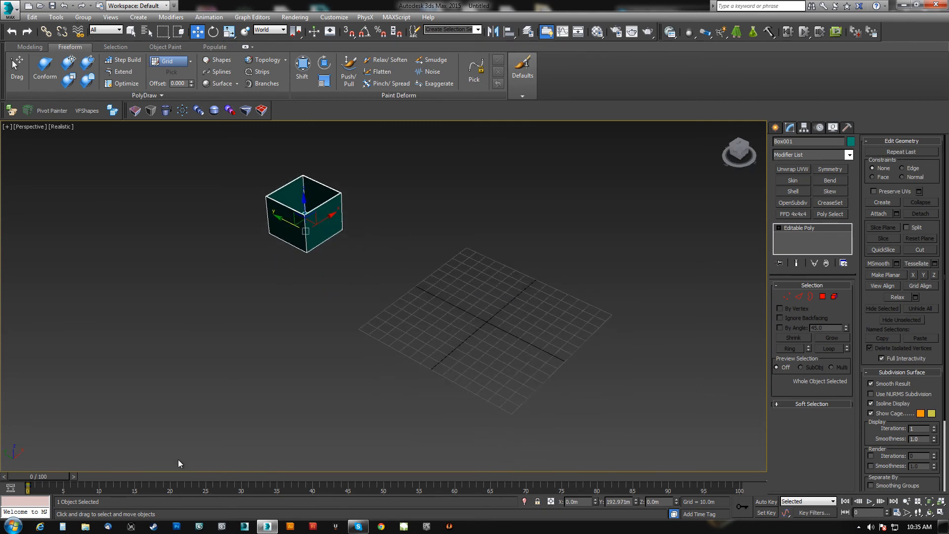
With Auto Key on at frame 20 and angle snap enabled, rotate the box -180 degrees around the world Z axis.
{"action": "left_click", "coordinate": [766, 502]}
{"action": "left_click_drag", "start_coordinate": [46, 475], "coordinate": [182, 477]}
{"action": "key", "text": "e"}
{"action": "middle_click_drag", "start_coordinate": [588, 316], "coordinate": [571, 322]}
{"action": "left_click", "coordinate": [365, 34]}
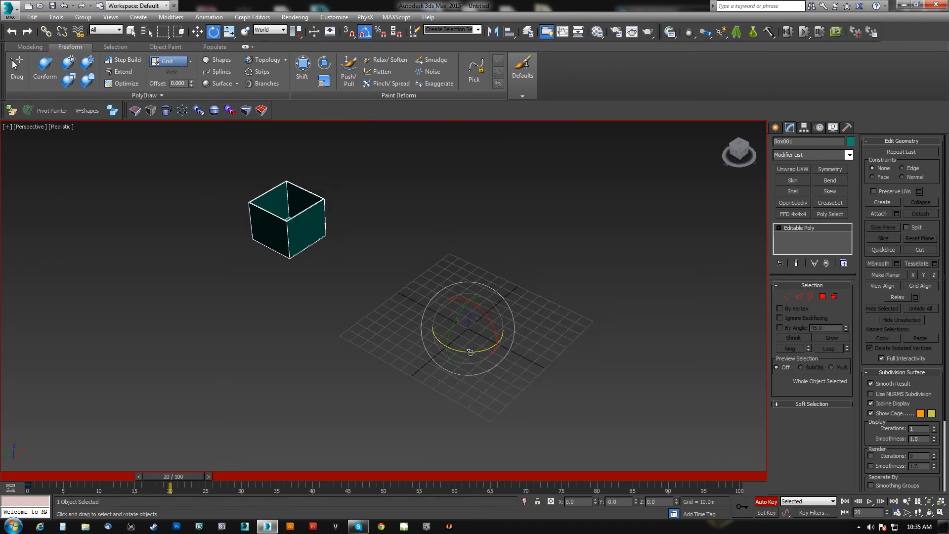
{"action": "left_click_drag", "start_coordinate": [482, 354], "coordinate": [390, 356]}
{"action": "middle_click_drag", "start_coordinate": [392, 356], "coordinate": [435, 291], "text": "alt"}
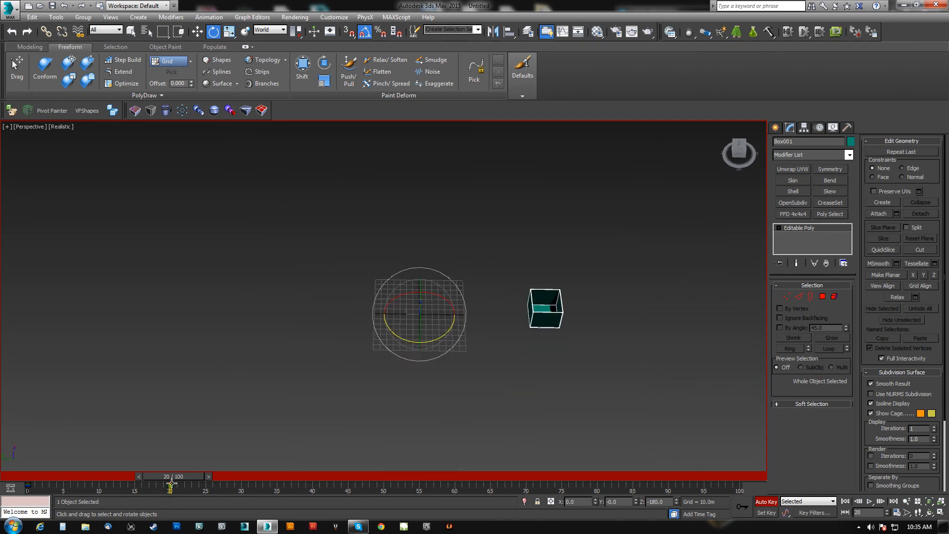
At frame 20 with Auto Key on, rotate the box further around the world Z axis and scrub back through the animation.
{"action": "mouse_move", "coordinate": [191, 476]}
{"action": "left_mouse_down"}
{"action": "mouse_move", "coordinate": [41, 469]}
{"action": "mouse_move", "coordinate": [194, 462]}
{"action": "left_mouse_up"}
{"action": "key", "text": "e"}
{"action": "left_click_drag", "start_coordinate": [408, 342], "coordinate": [495, 340]}
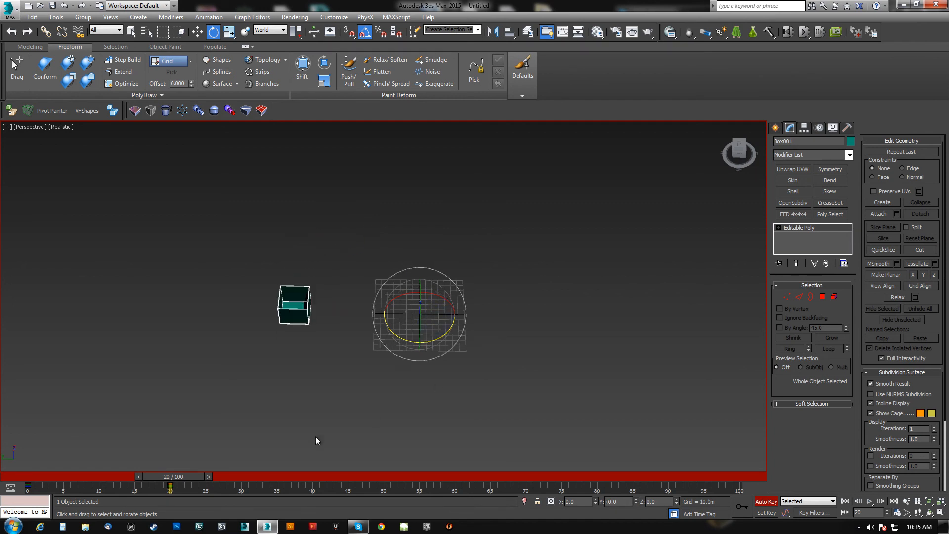
{"action": "mouse_move", "coordinate": [191, 474]}
{"action": "left_mouse_down"}
{"action": "mouse_move", "coordinate": [88, 464]}
{"action": "mouse_move", "coordinate": [194, 459]}
{"action": "left_mouse_up"}
{"action": "left_click_drag", "start_coordinate": [401, 341], "coordinate": [317, 325]}
{"action": "left_click_drag", "start_coordinate": [186, 479], "coordinate": [124, 464]}
Keyframe an intermediate rotation of the box around the world Z axis at frame 10 and scrub back to frame 0.
{"action": "key", "text": "e"}
{"action": "left_click_drag", "start_coordinate": [26, 485], "coordinate": [67, 483], "text": "shift"}
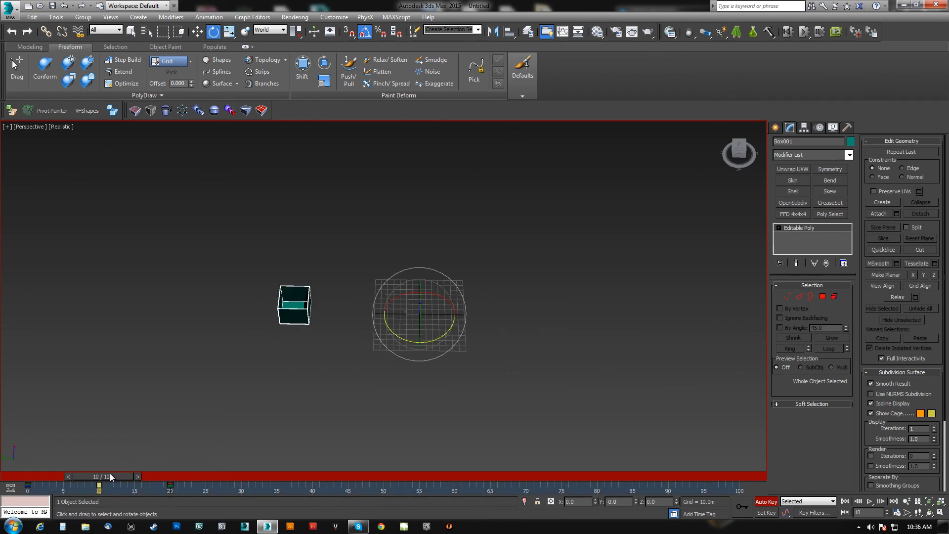
{"action": "left_click_drag", "start_coordinate": [407, 339], "coordinate": [361, 333]}
{"action": "left_click_drag", "start_coordinate": [123, 476], "coordinate": [55, 475]}
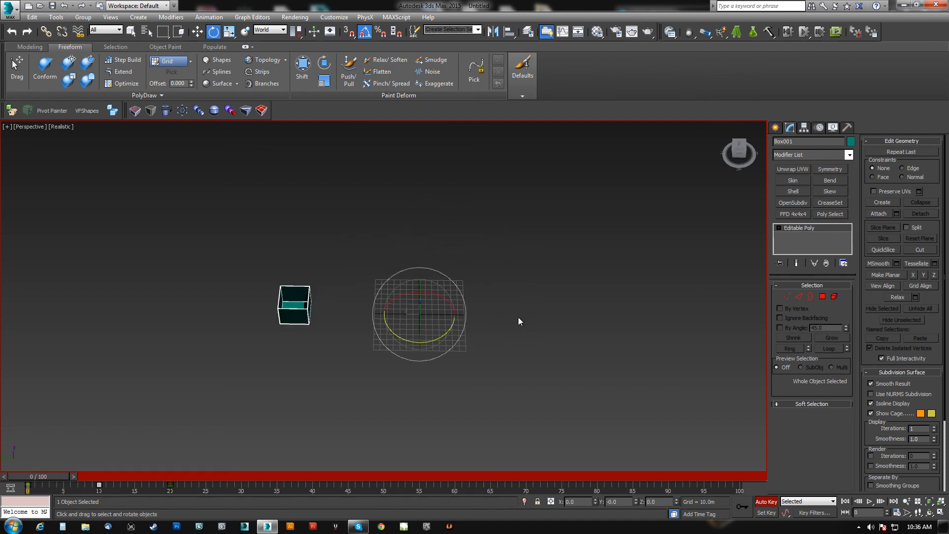
Delete all of the box's animation keys from the timeline.
{"action": "mouse_move", "coordinate": [55, 476]}
{"action": "left_mouse_down"}
{"action": "mouse_move", "coordinate": [47, 473]}
{"action": "mouse_move", "coordinate": [231, 472]}
{"action": "mouse_move", "coordinate": [49, 476]}
{"action": "left_mouse_up"}
{"action": "left_click_drag", "start_coordinate": [205, 492], "coordinate": [67, 493]}
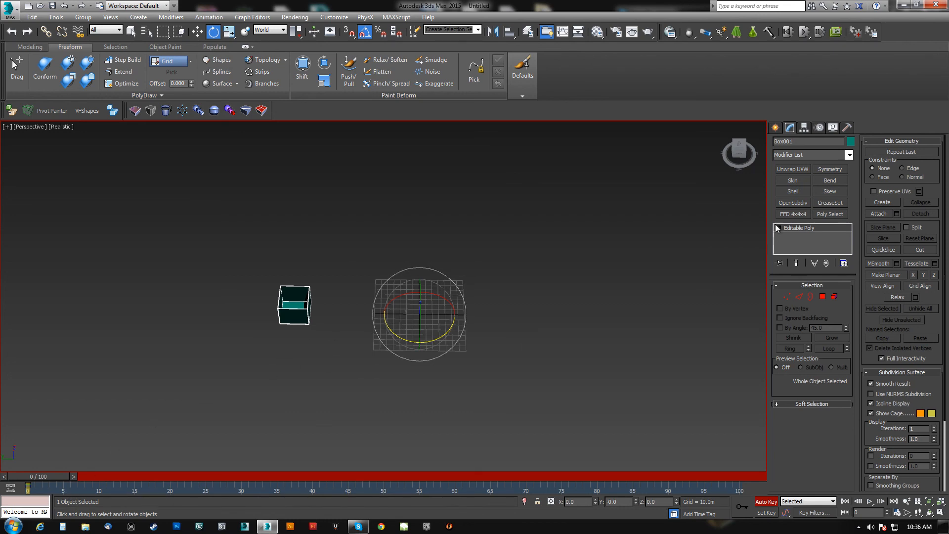
{"action": "middle_click_drag", "start_coordinate": [369, 300], "coordinate": [365, 297], "text": "alt"}
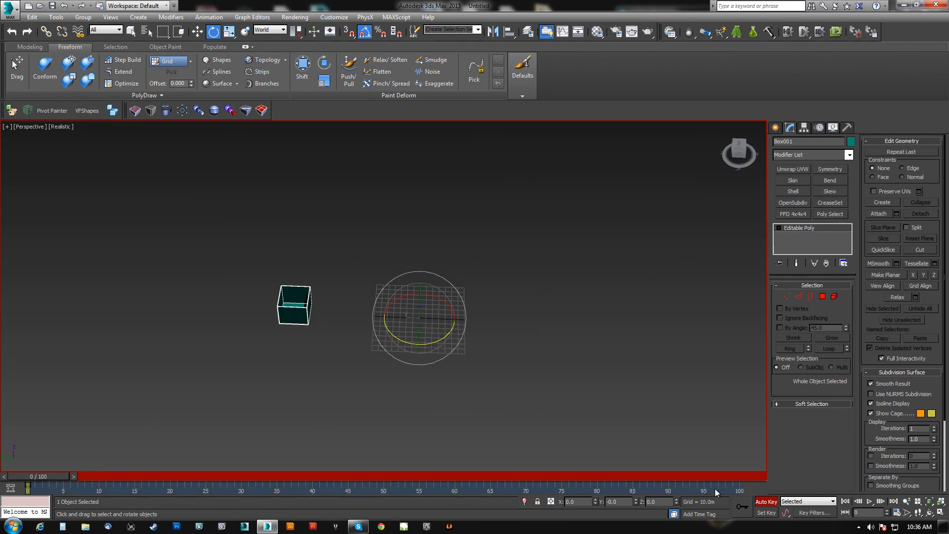
Turn off Auto Key, clone the box along the Y axis as a single Copy, and set the clone's Y position to 0.
{"action": "left_click", "coordinate": [765, 501]}
{"action": "key", "text": "w"}
{"action": "left_click_drag", "start_coordinate": [259, 311], "coordinate": [339, 312], "text": "shift"}
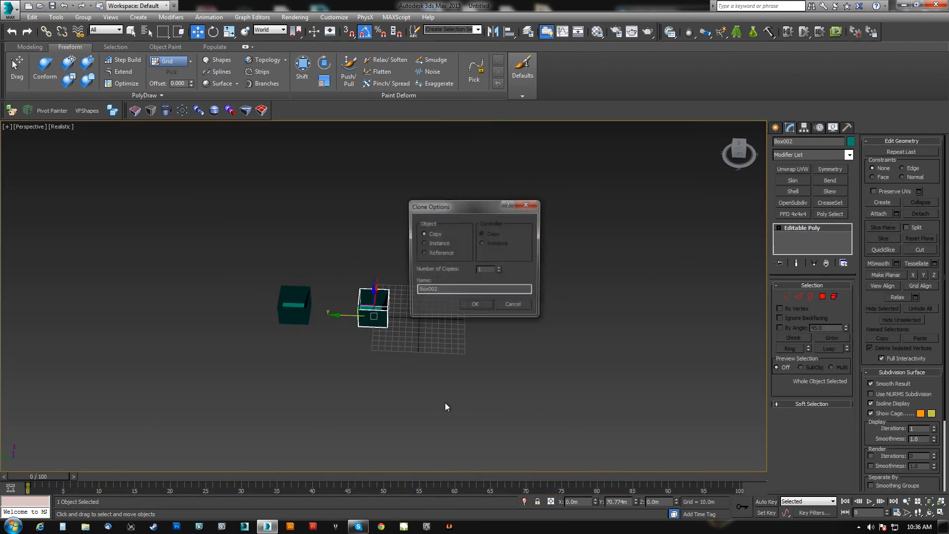
{"action": "left_click", "coordinate": [476, 307]}
{"action": "right_click", "coordinate": [635, 501]}
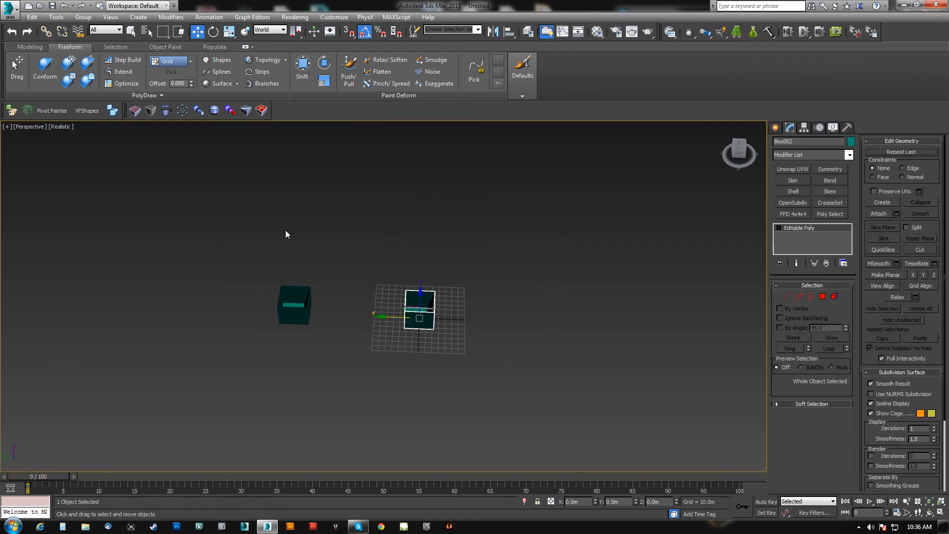
Link the outer box Box001 as a child to the center box Box002 and select Box002 for rotation.
{"action": "left_click", "coordinate": [46, 32]}
{"action": "left_click_drag", "start_coordinate": [295, 314], "coordinate": [424, 315]}
{"action": "key", "text": "e"}
{"action": "left_click", "coordinate": [424, 315]}
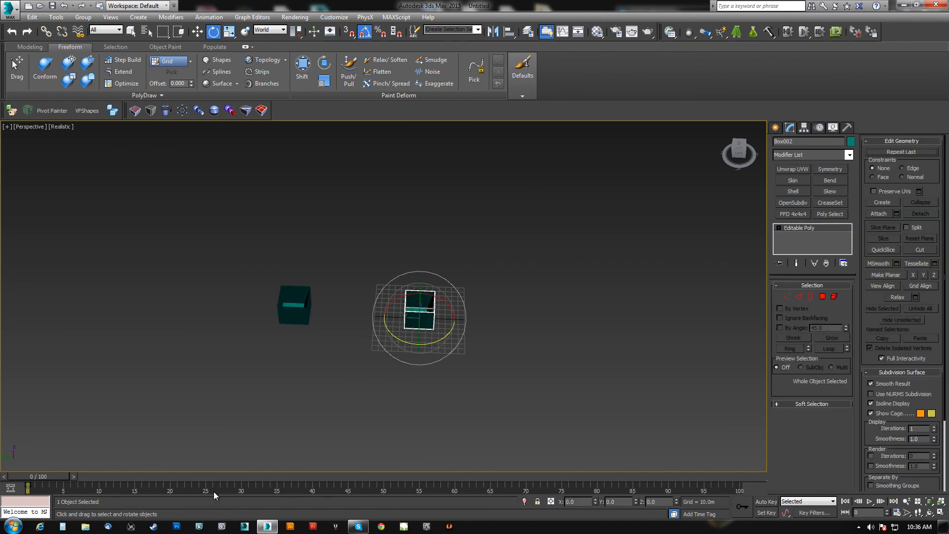
With Auto Key on at frame 20, rotate the parent box around the Z axis and scrub the animation back to frame 0.
{"action": "left_click", "coordinate": [766, 502]}
{"action": "left_click_drag", "start_coordinate": [181, 474], "coordinate": [174, 477]}
{"action": "left_click_drag", "start_coordinate": [415, 343], "coordinate": [338, 346]}
{"action": "left_click_drag", "start_coordinate": [179, 476], "coordinate": [35, 448]}
{"action": "key", "text": "e"}
{"action": "middle_click_drag", "start_coordinate": [303, 297], "coordinate": [226, 304], "text": "alt"}
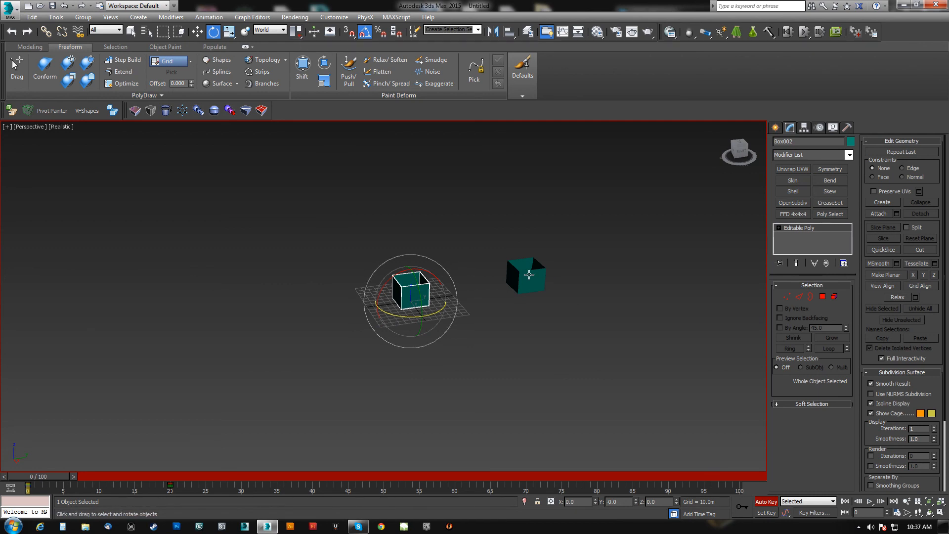
Select the linked child box and switch the transform center from the world origin to the box itself.
{"action": "left_click", "coordinate": [530, 275]}
{"action": "left_click_drag", "start_coordinate": [296, 36], "coordinate": [297, 63]}
{"action": "middle_click_drag", "start_coordinate": [449, 266], "coordinate": [388, 289], "text": "alt"}
{"action": "middle_click_drag", "start_coordinate": [387, 289], "coordinate": [311, 297], "text": "alt"}
{"action": "middle_click_drag", "start_coordinate": [554, 336], "coordinate": [403, 360]}
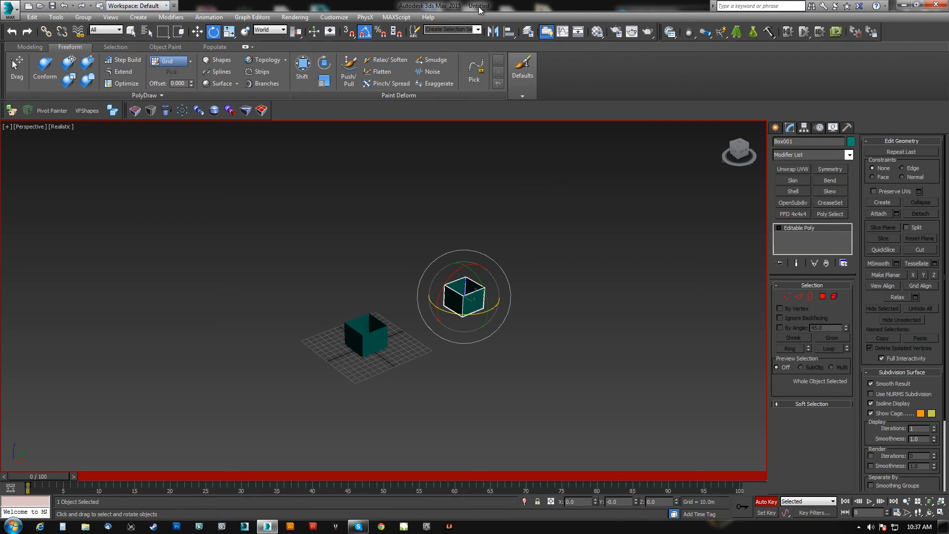
{"action": "middle_click_drag", "start_coordinate": [489, 250], "coordinate": [487, 298], "text": "alt"}
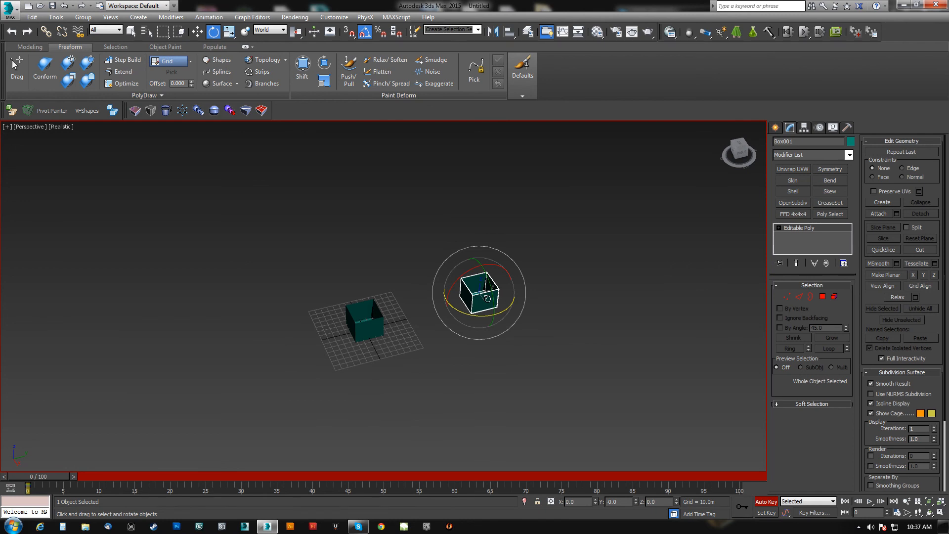